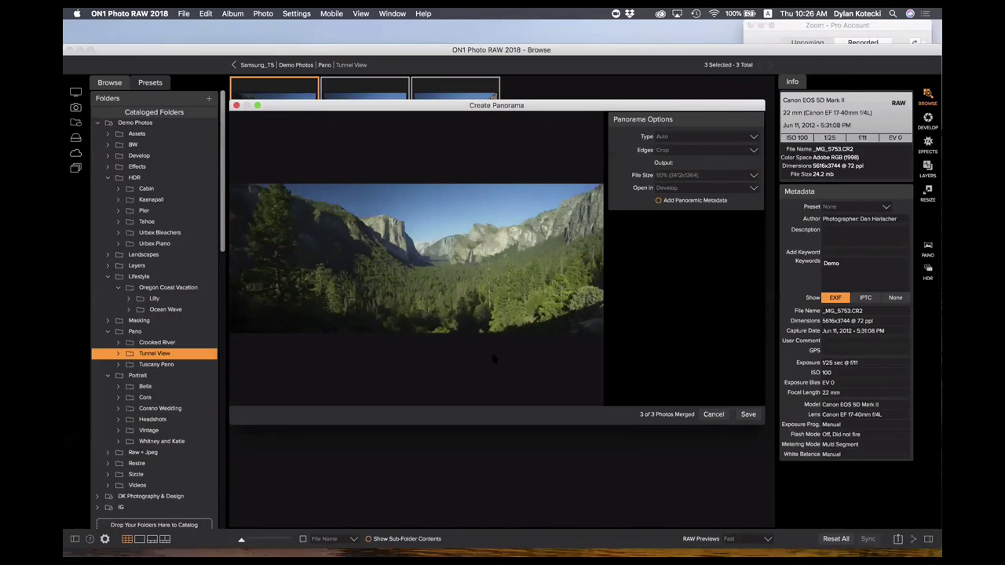
Cancel the panorama creation and go to the Headshots folder inside Demo Photos, Portrait.
{"action": "left_click", "coordinate": [714, 414]}
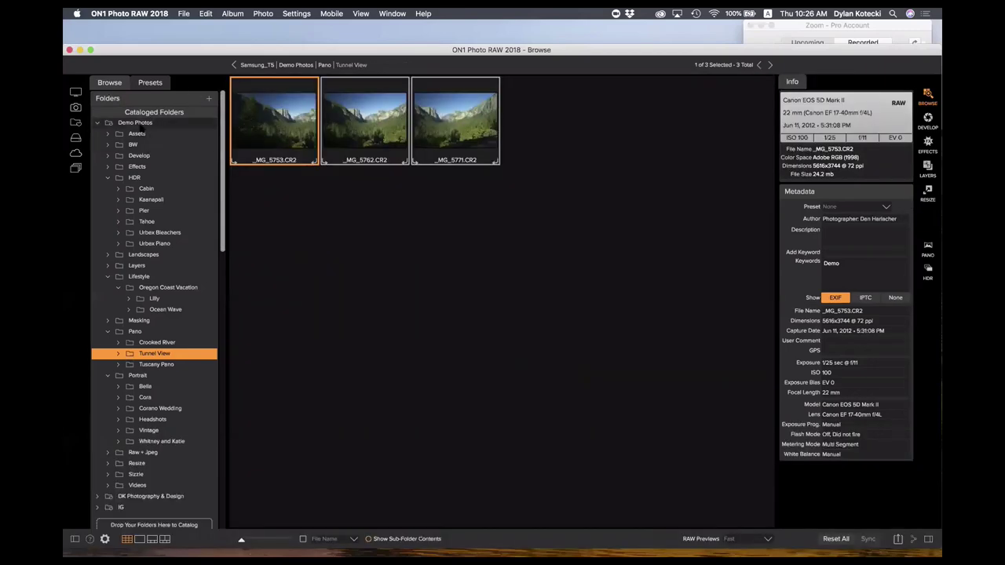
{"action": "left_click", "coordinate": [135, 122]}
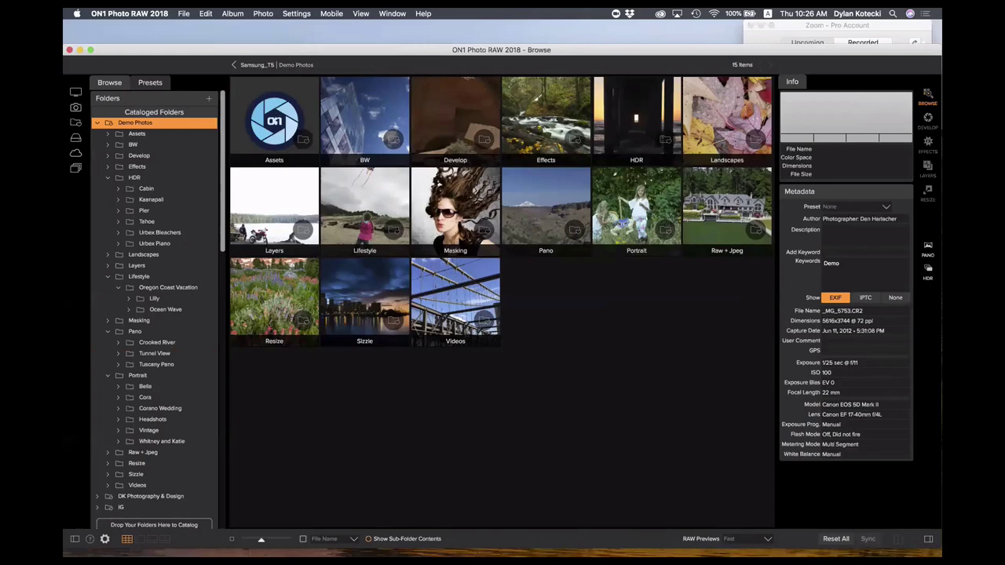
{"action": "double_click", "coordinate": [638, 212]}
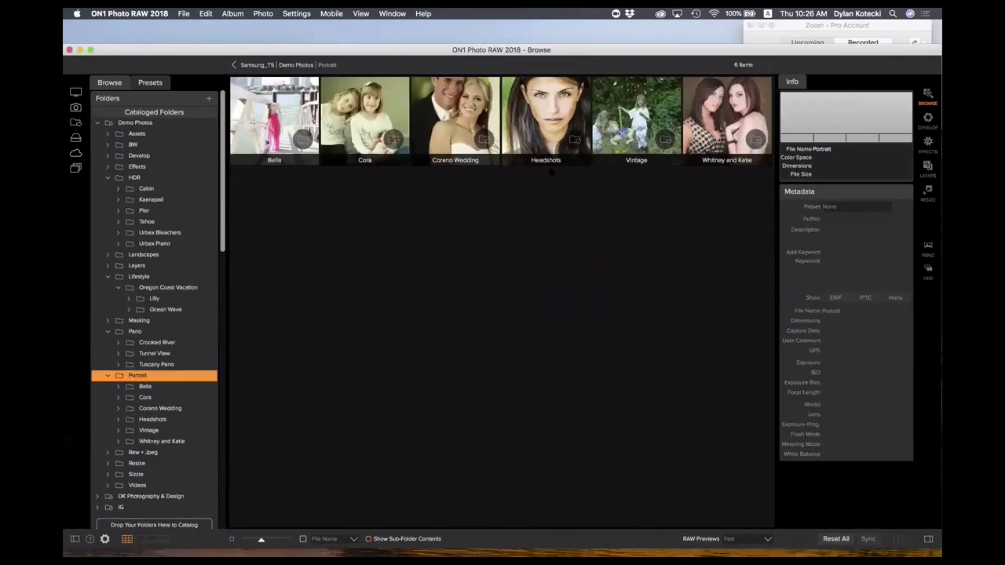
{"action": "left_click", "coordinate": [545, 127]}
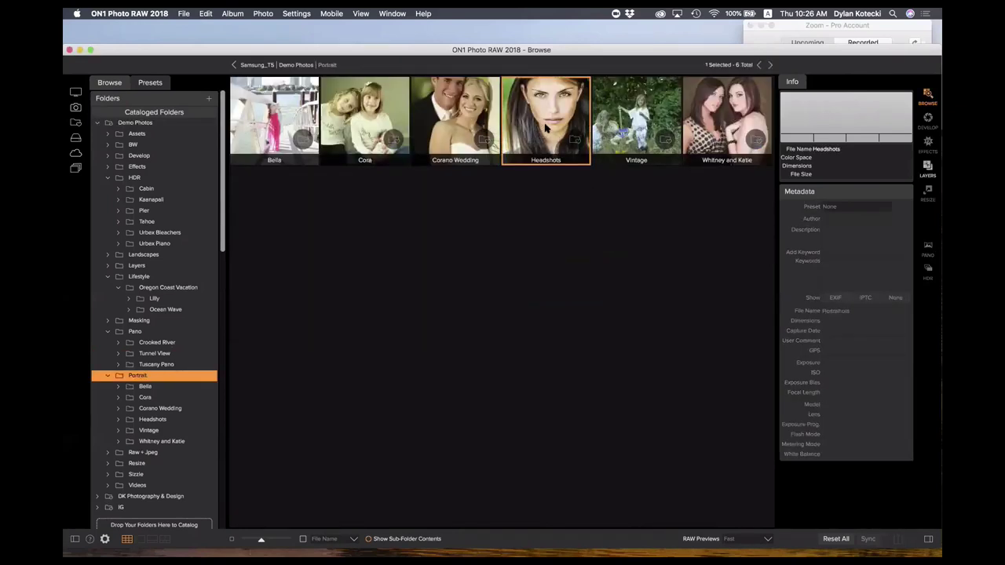
{"action": "double_click", "coordinate": [545, 128]}
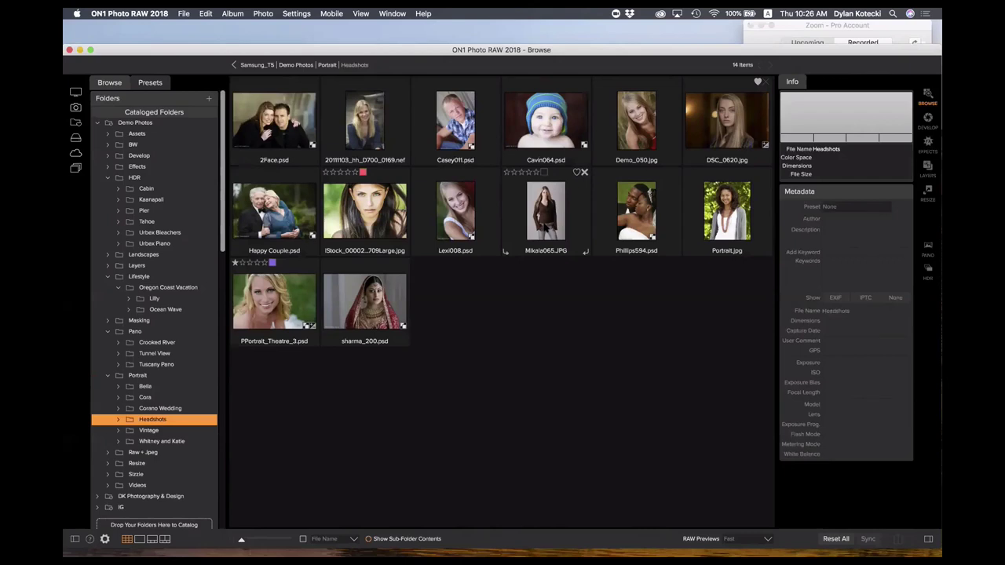
Open the Mikala065.JPG photo for editing in Effects.
{"action": "left_click", "coordinate": [545, 204]}
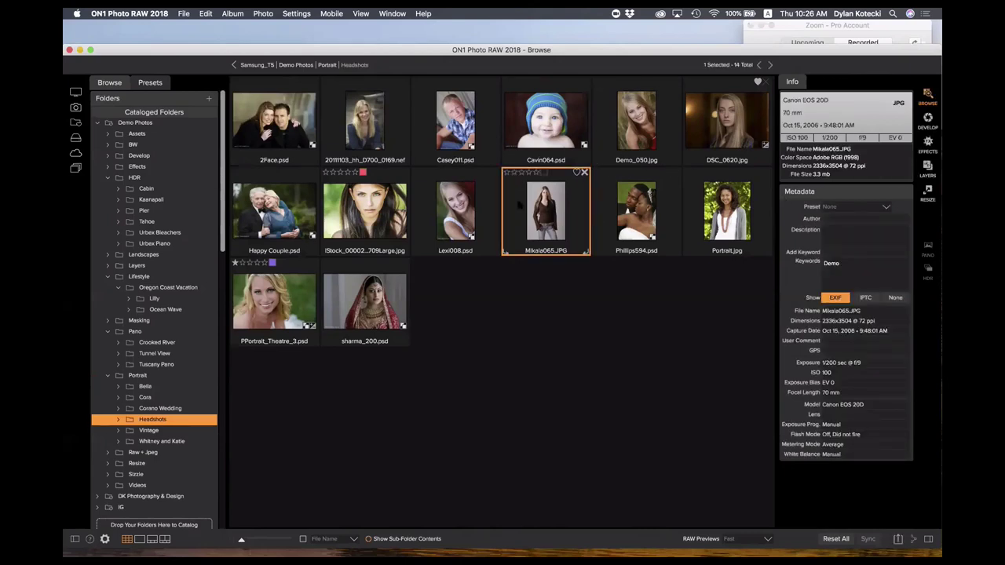
{"action": "key", "text": "super+y"}
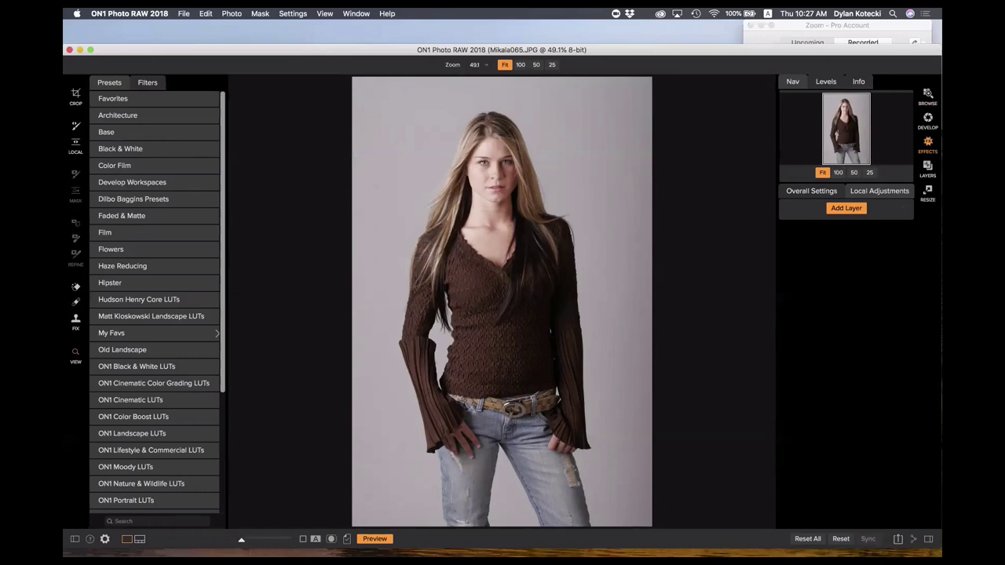
Examine the available filter categories, including Sunshine, and the full list of preset categories.
{"action": "left_click", "coordinate": [110, 83]}
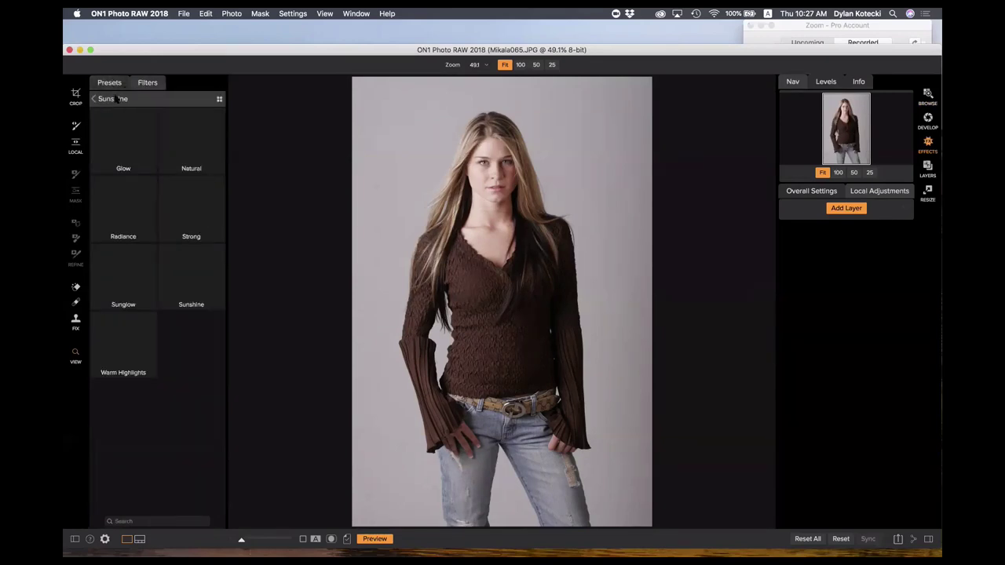
{"action": "left_click", "coordinate": [116, 99]}
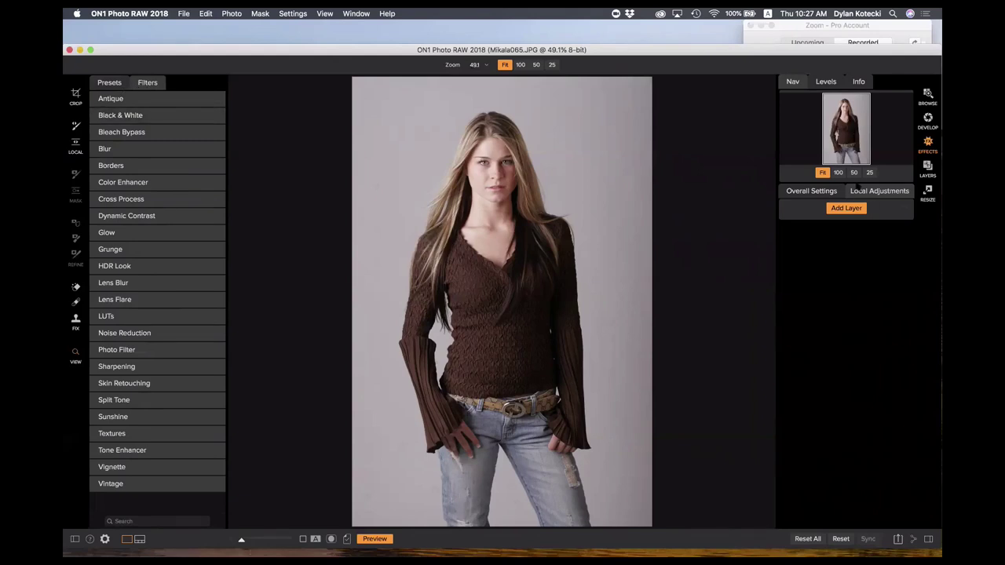
{"action": "left_click", "coordinate": [107, 81]}
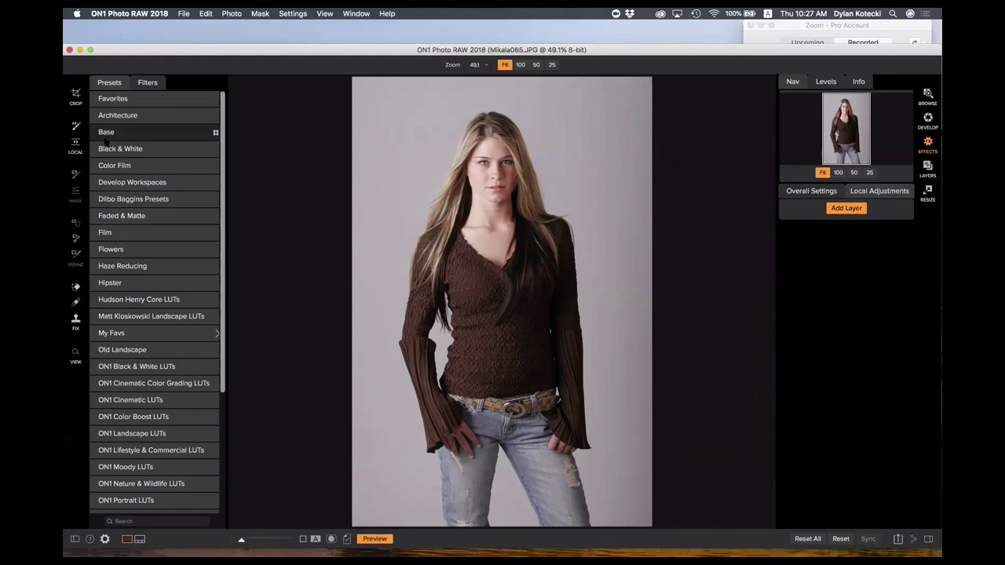
{"action": "scroll", "coordinate": [108, 143], "scroll_direction": "down", "scroll_amount": 5}
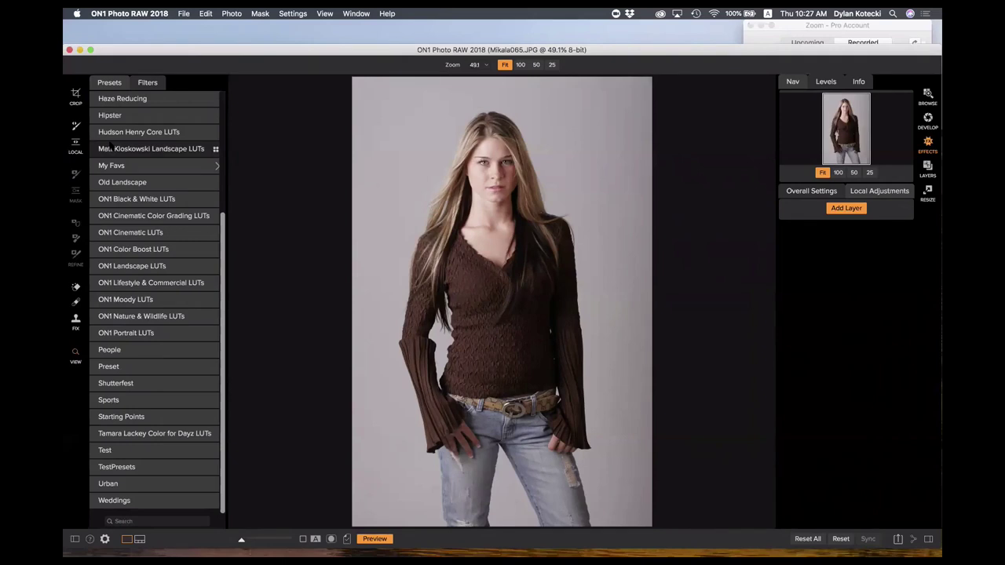
{"action": "key", "text": "super+1"}
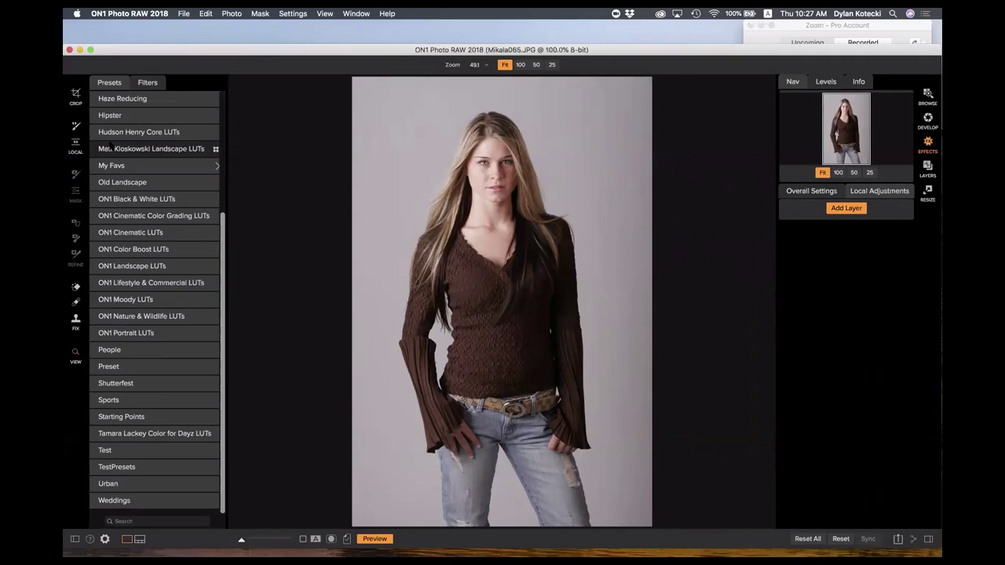
{"action": "key", "text": "super+0"}
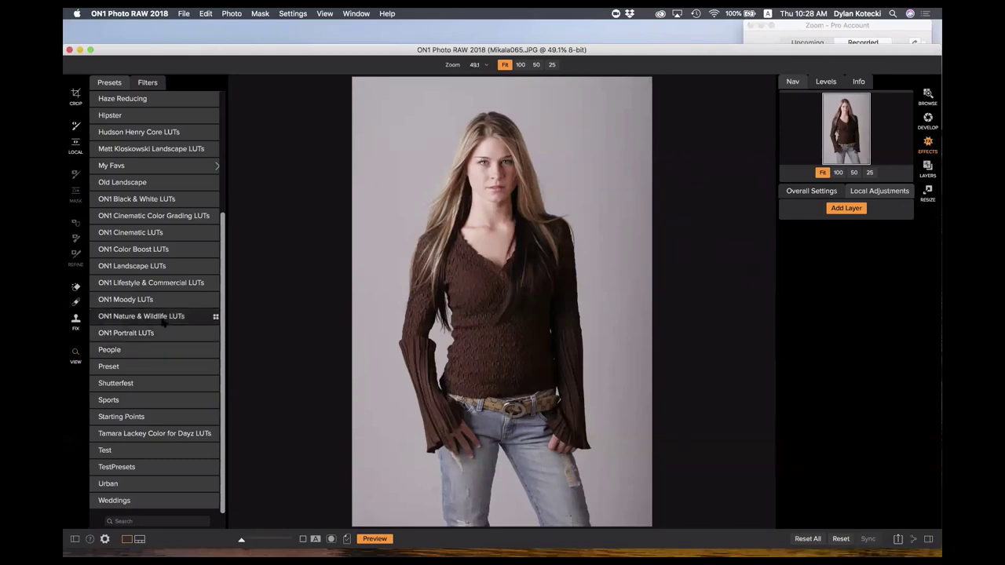
{"action": "scroll", "coordinate": [157, 325], "scroll_direction": "up", "scroll_amount": 5}
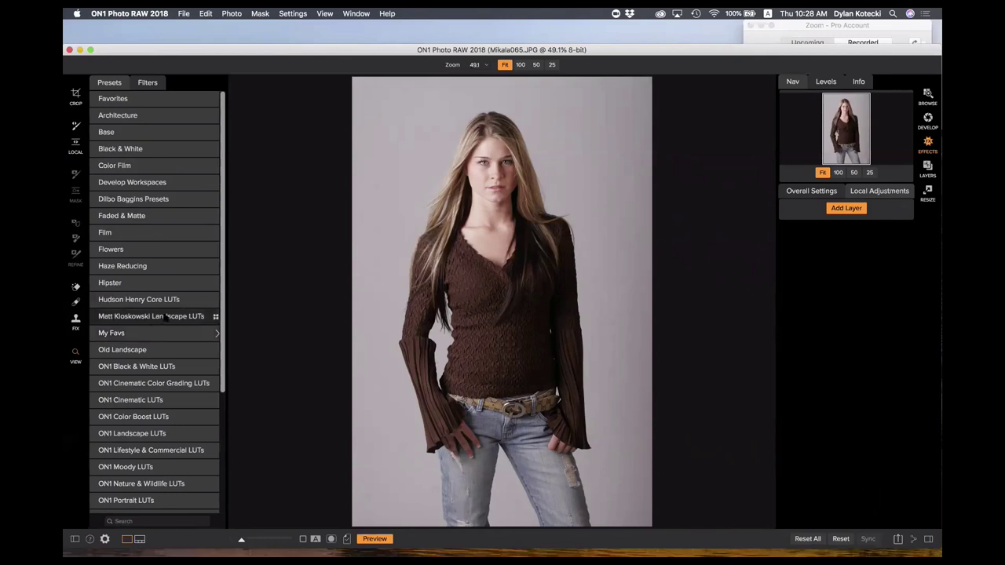
Open the Faded & Matte preset category and enlarge its previews to a full-window grid.
{"action": "left_click", "coordinate": [155, 219]}
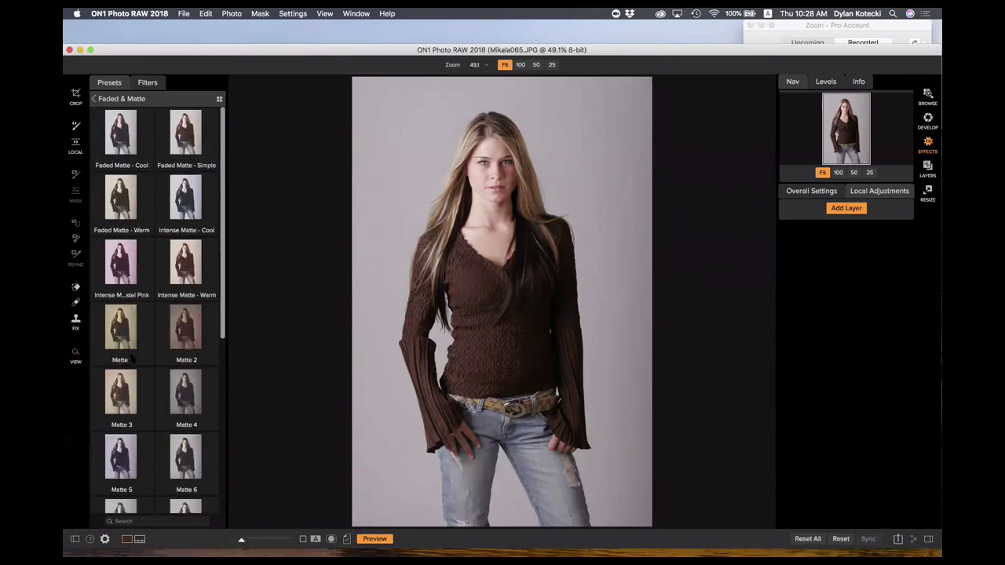
{"action": "scroll", "coordinate": [134, 369], "scroll_direction": "down", "scroll_amount": 1}
{"action": "scroll", "coordinate": [135, 369], "scroll_direction": "down", "scroll_amount": 2}
{"action": "scroll", "coordinate": [134, 369], "scroll_direction": "up", "scroll_amount": 3}
{"action": "left_click", "coordinate": [219, 99]}
{"action": "key", "text": "Escape"}
{"action": "left_click", "coordinate": [219, 99]}
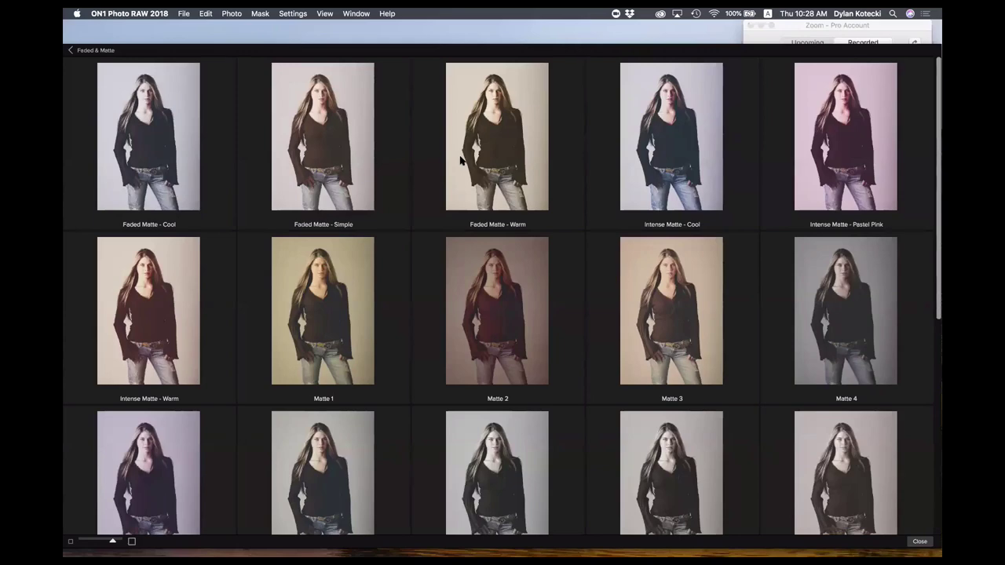
Compare the Faded & Matte previews and apply the Matte 3 preset to the portrait.
{"action": "scroll", "coordinate": [455, 161], "scroll_direction": "down", "scroll_amount": 3}
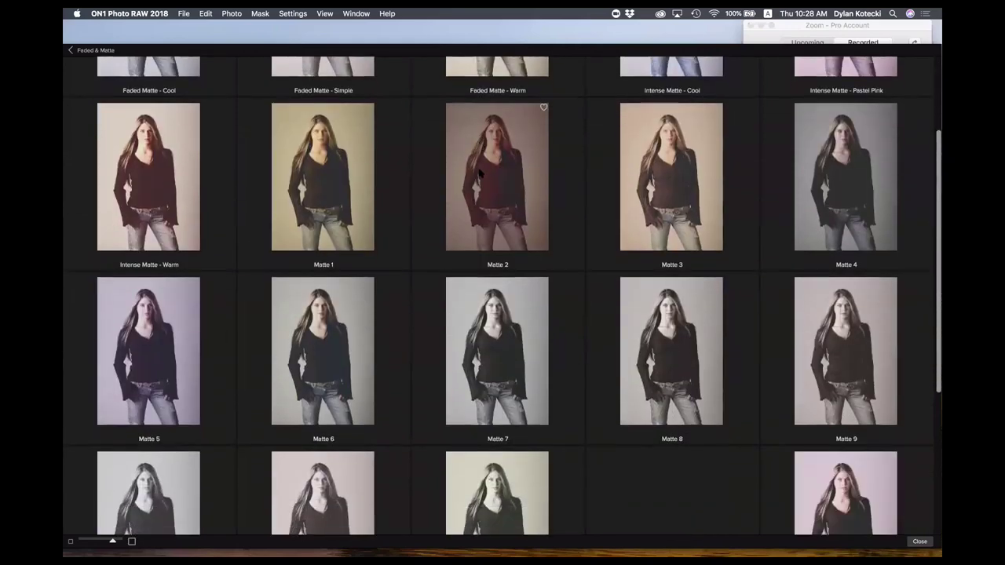
{"action": "scroll", "coordinate": [480, 172], "scroll_direction": "down", "scroll_amount": 5}
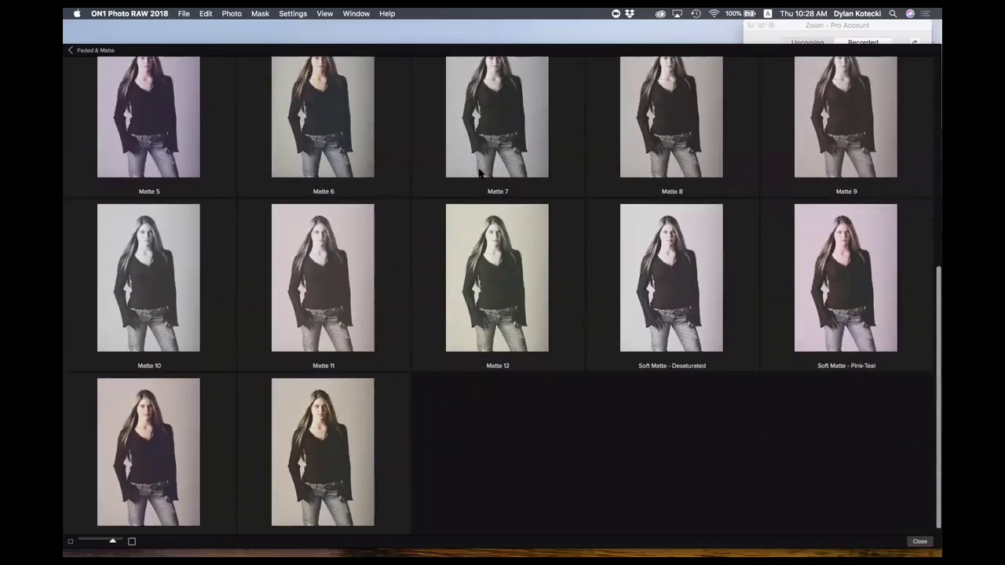
{"action": "scroll", "coordinate": [480, 172], "scroll_direction": "up", "scroll_amount": 8}
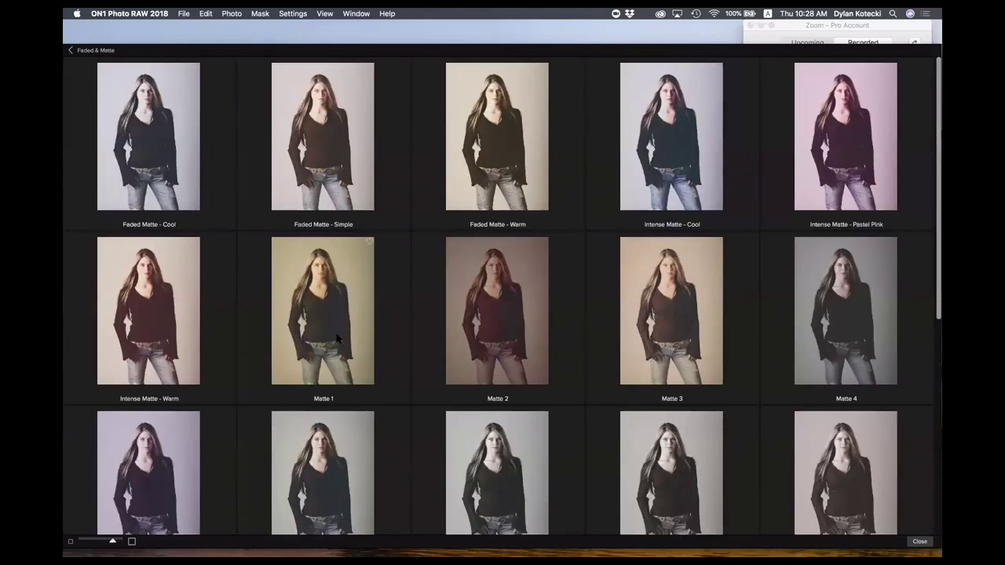
{"action": "left_click", "coordinate": [675, 302]}
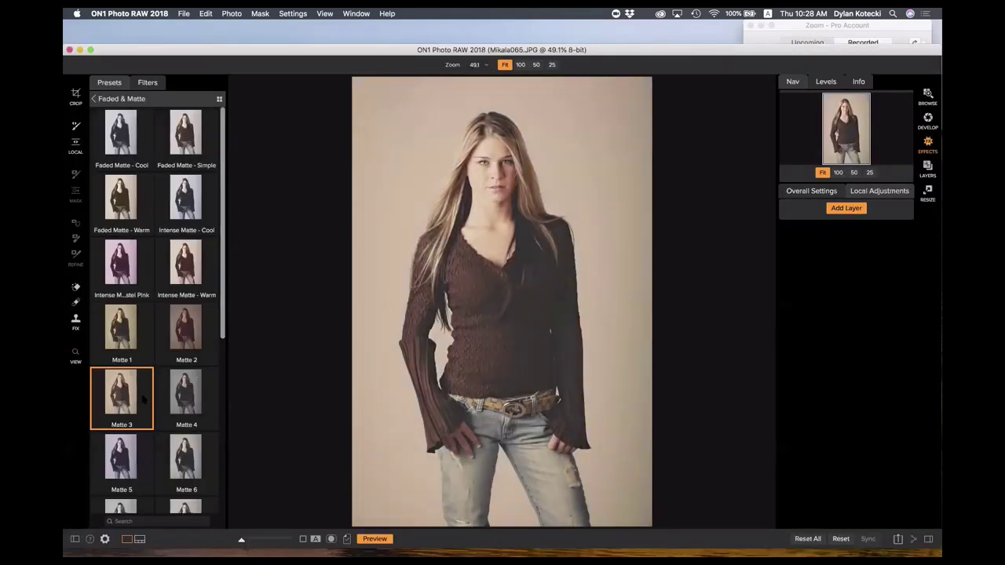
Display the overall settings and review the filters that make up the Matte 3 preset.
{"action": "left_click", "coordinate": [804, 193]}
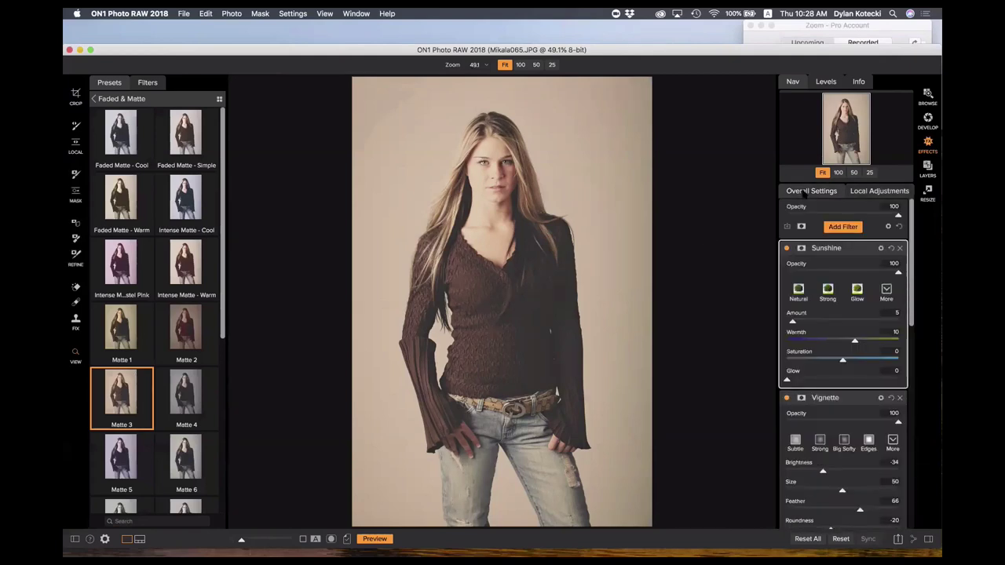
{"action": "scroll", "coordinate": [840, 253], "scroll_direction": "down", "scroll_amount": 3}
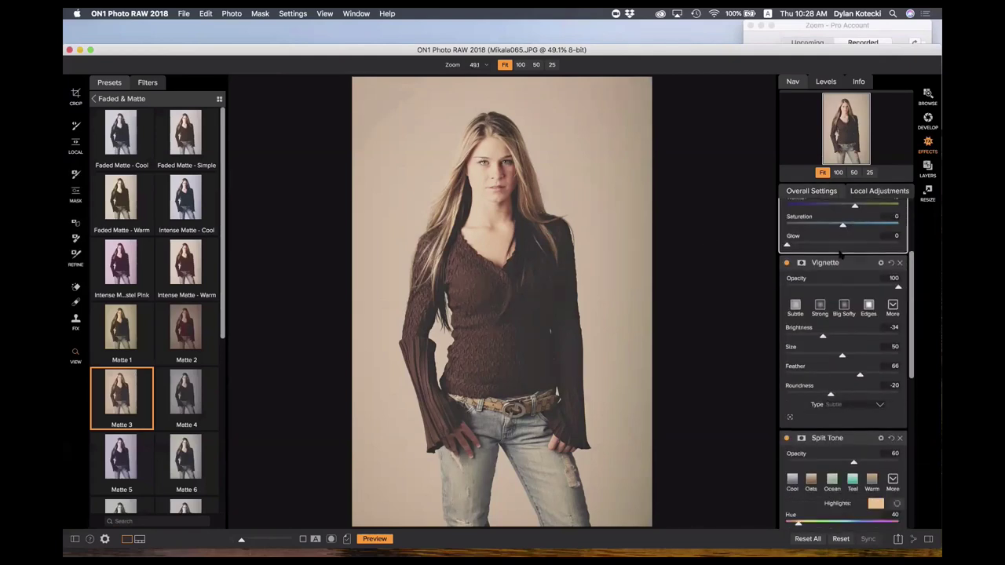
{"action": "scroll", "coordinate": [840, 252], "scroll_direction": "down", "scroll_amount": 10}
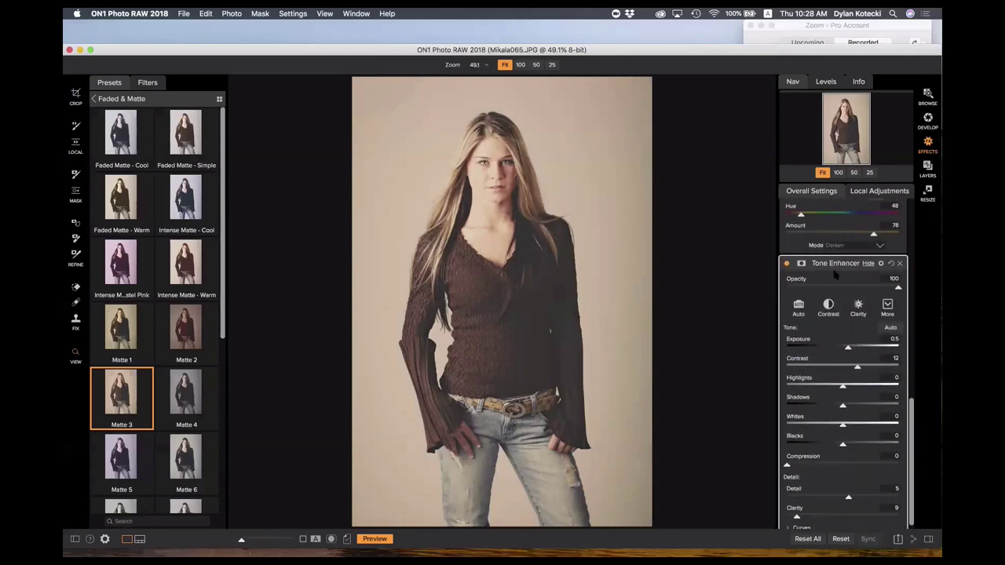
{"action": "scroll", "coordinate": [835, 274], "scroll_direction": "down", "scroll_amount": 1}
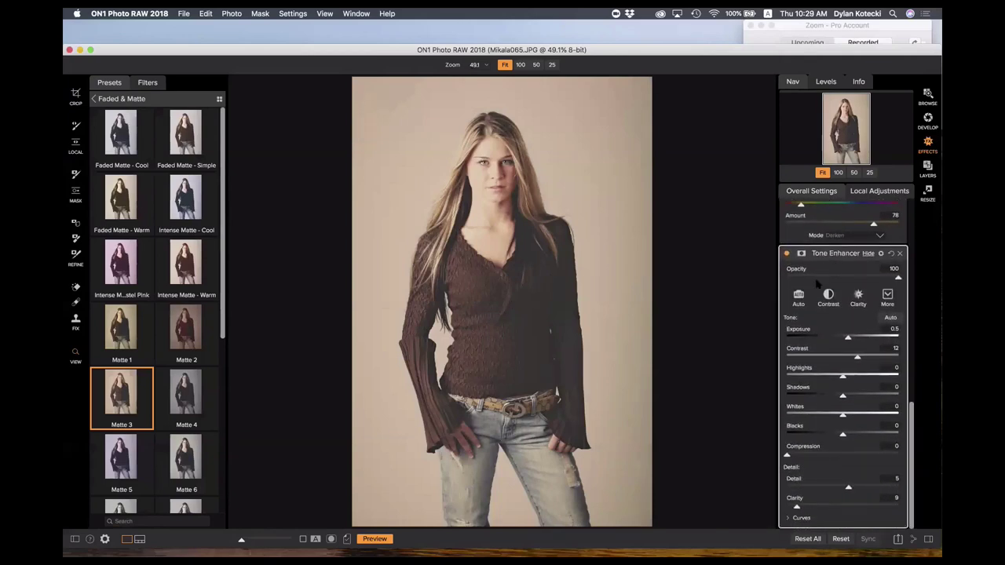
Turn on Solo Mode so only one filter pane stays expanded at a time.
{"action": "left_click", "coordinate": [317, 14]}
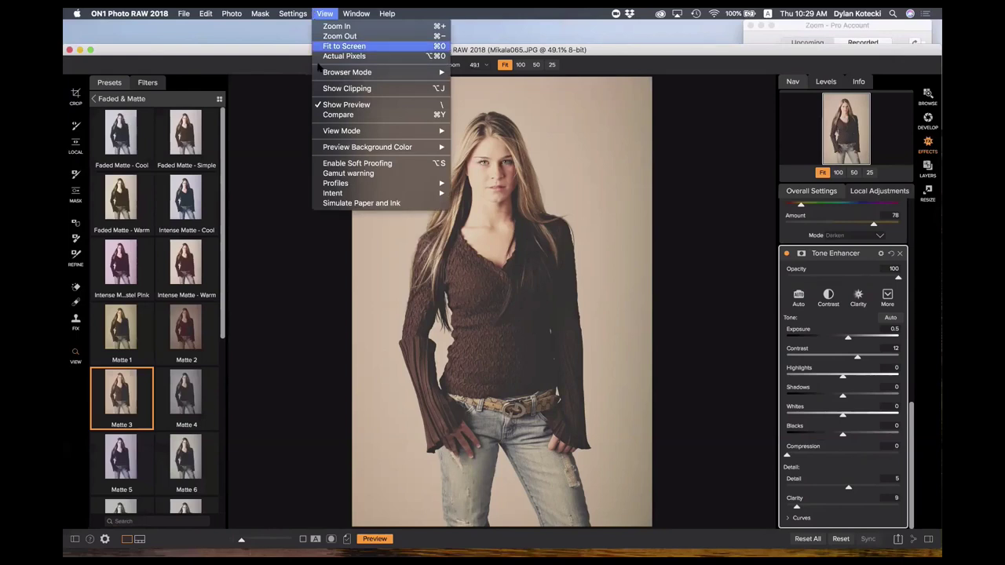
{"action": "mouse_move", "coordinate": [335, 136]}
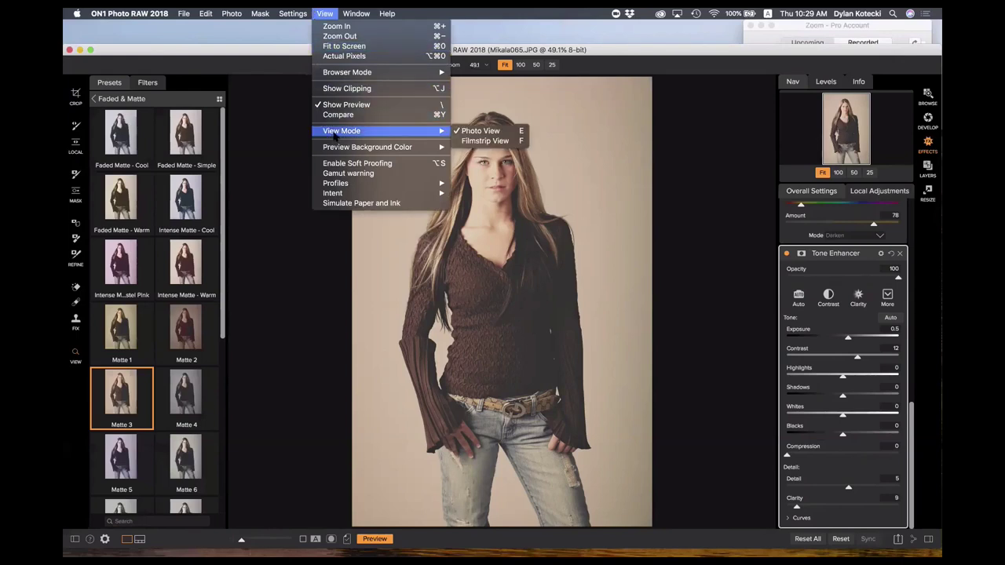
{"action": "mouse_move", "coordinate": [294, 13]}
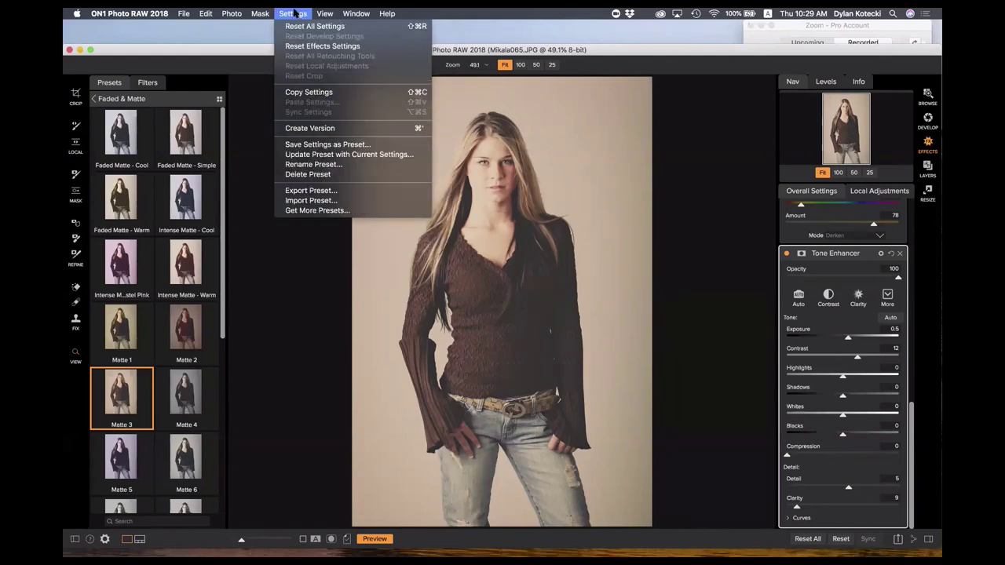
{"action": "mouse_move", "coordinate": [362, 13]}
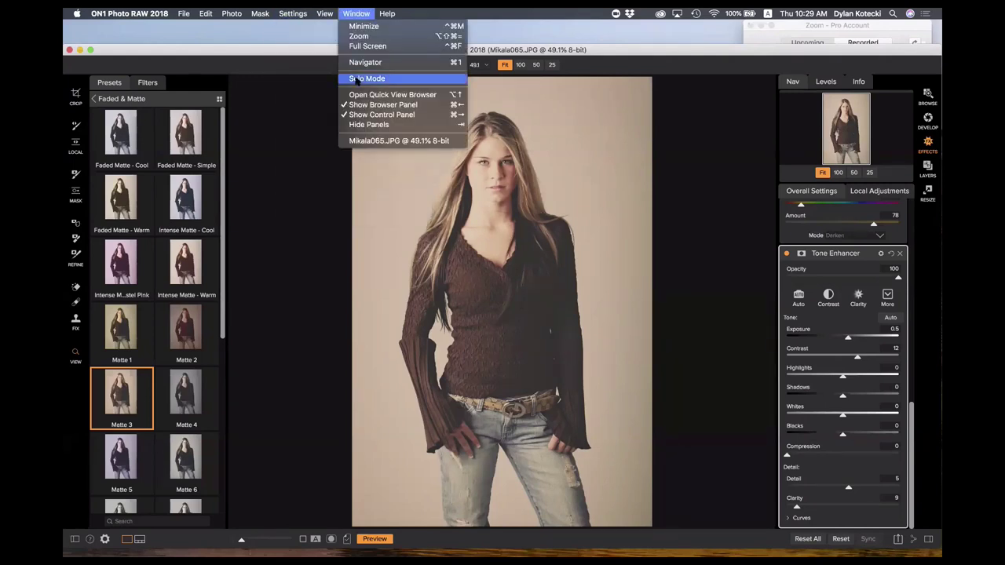
{"action": "left_click", "coordinate": [367, 79]}
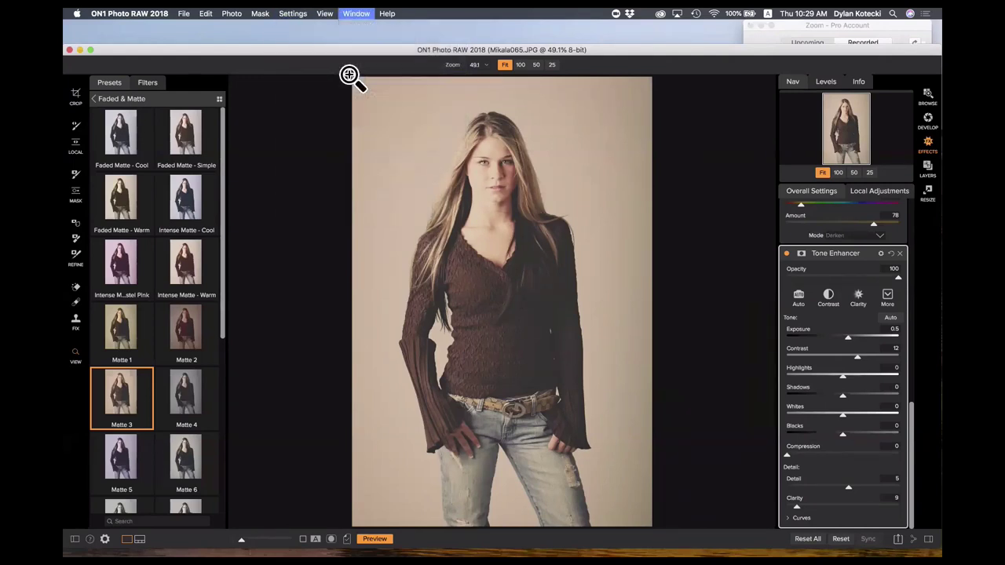
Collapse the Tone Enhancer pane and expand the Sunshine filter's settings.
{"action": "scroll", "coordinate": [846, 313], "scroll_direction": "up", "scroll_amount": 2}
{"action": "left_click", "coordinate": [834, 302]}
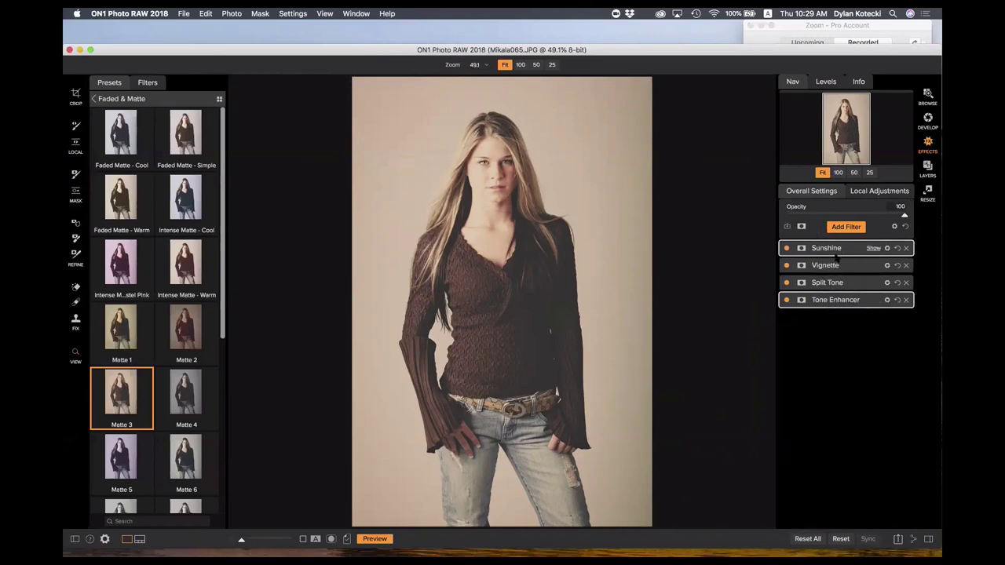
{"action": "left_click", "coordinate": [834, 250]}
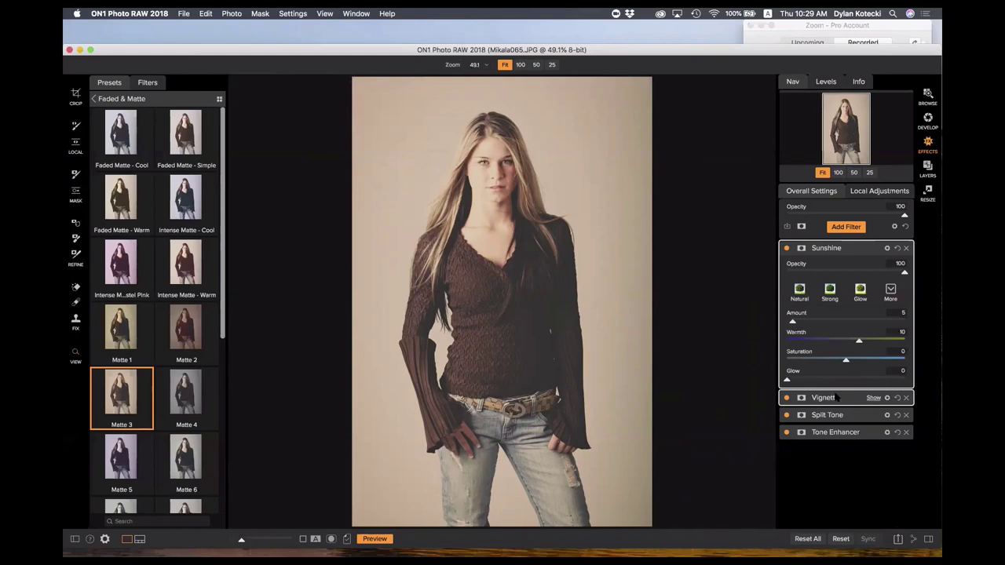
Check the Solo Mode option, and expand the Vignette filter to try its opacity at 39 and restore it to 100.
{"action": "left_click", "coordinate": [358, 14]}
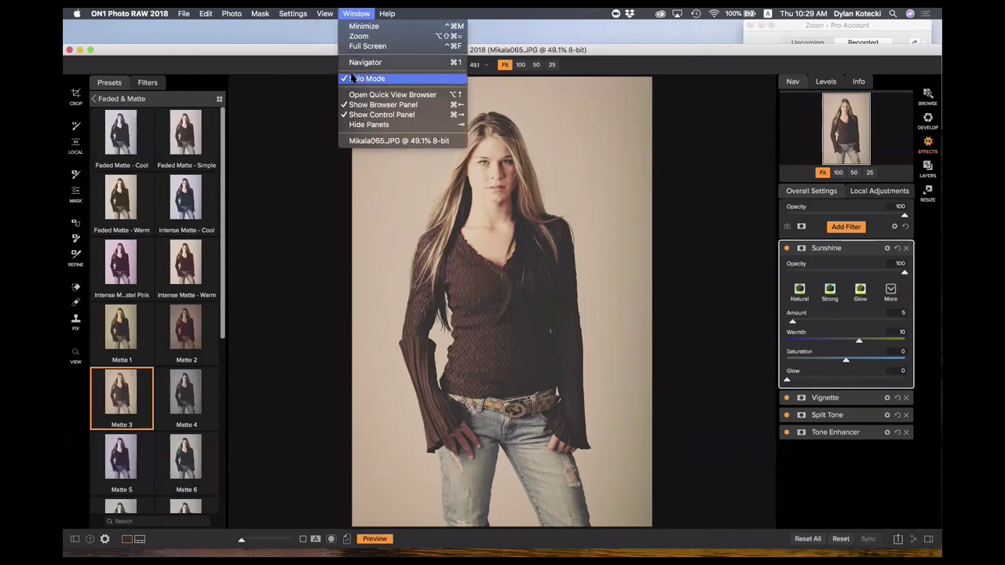
{"action": "left_click", "coordinate": [270, 59]}
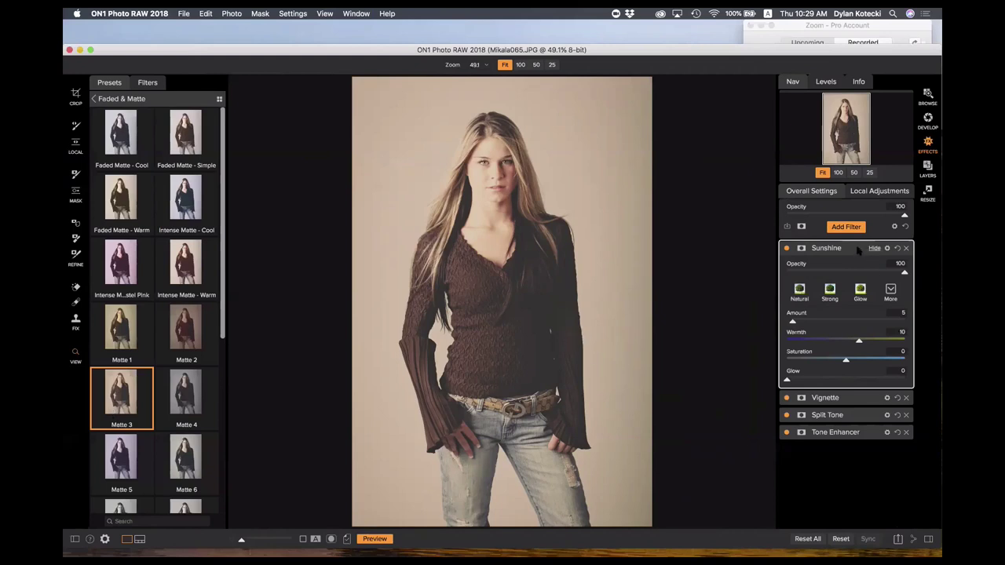
{"action": "left_click", "coordinate": [834, 403]}
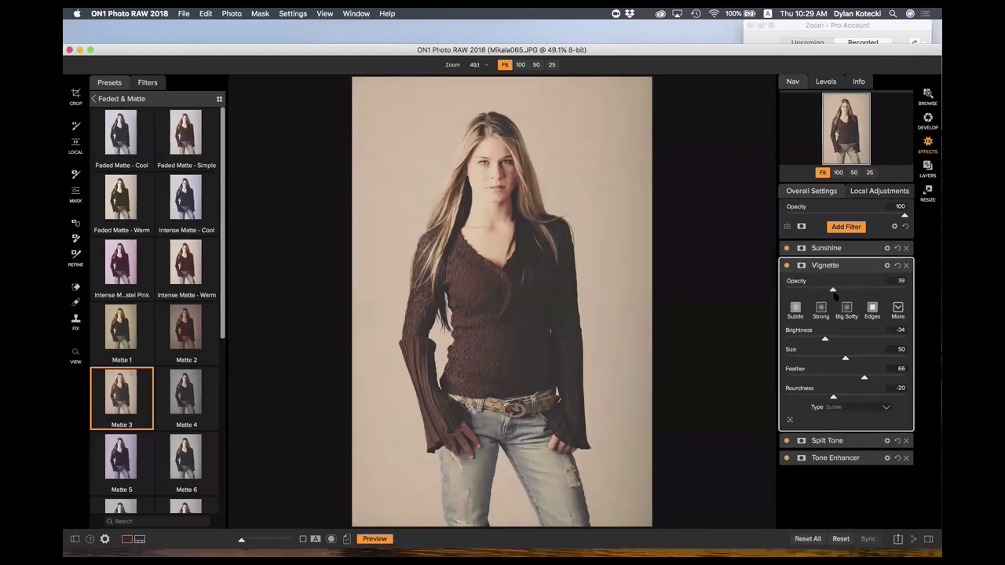
{"action": "scroll", "coordinate": [893, 291], "scroll_direction": "down", "scroll_amount": 4}
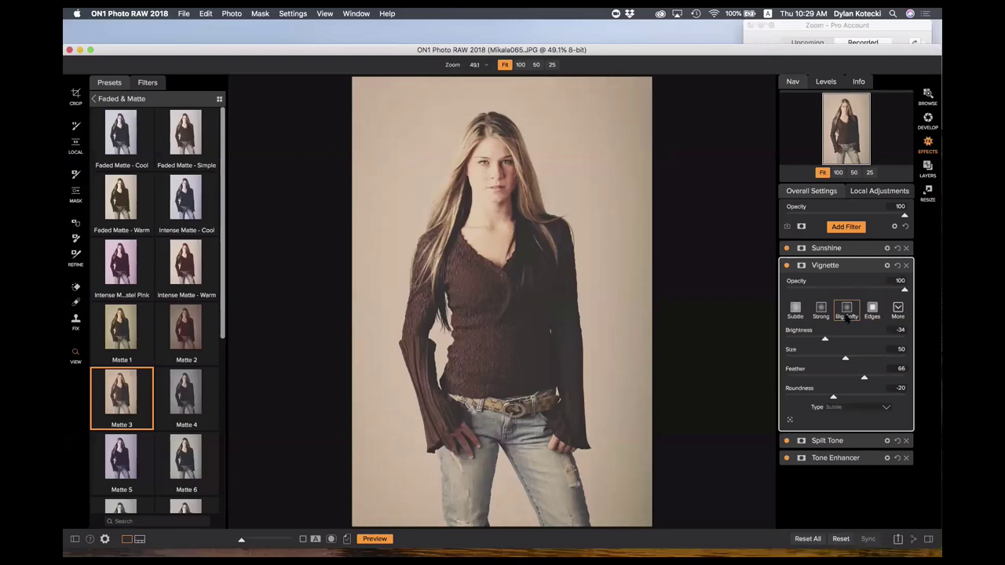
Apply the Big Softy style to the Vignette filter, and set the Sunshine filter's warmth to 10.
{"action": "left_click", "coordinate": [846, 307]}
{"action": "scroll", "coordinate": [846, 297], "scroll_direction": "up", "scroll_amount": 3}
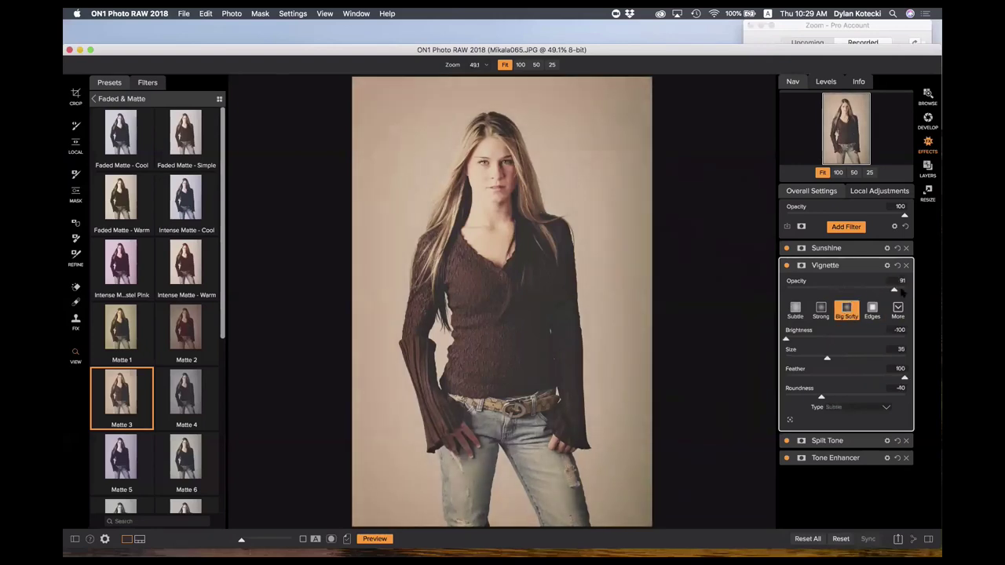
{"action": "left_click", "coordinate": [825, 248]}
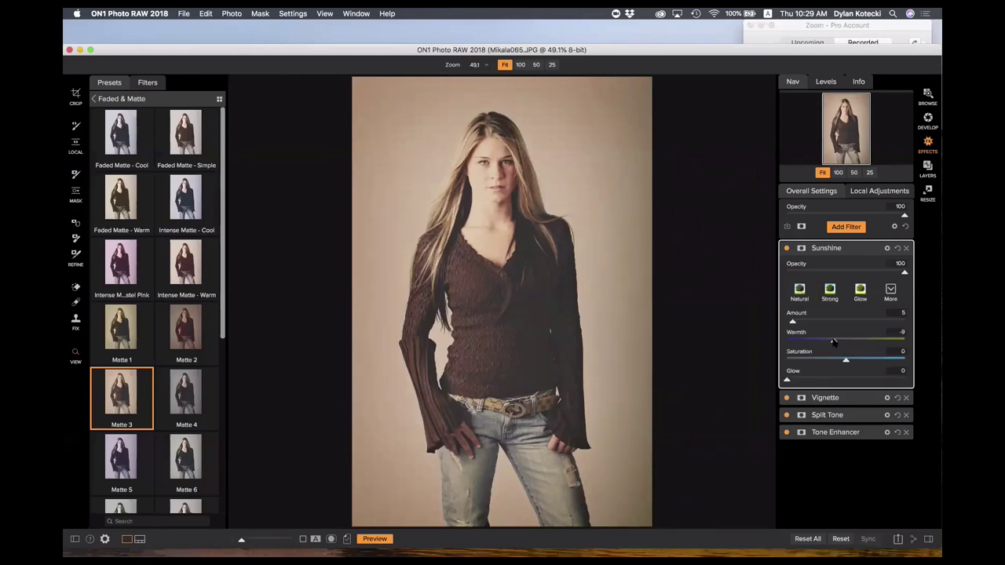
{"action": "left_click_drag", "start_coordinate": [833, 342], "coordinate": [852, 340]}
{"action": "left_click_drag", "start_coordinate": [907, 273], "coordinate": [779, 277]}
Turn the Sunshine, Vignette, Split Tone and Tone Enhancer filters off one by one and back on to compare their effects.
{"action": "left_click", "coordinate": [782, 249]}
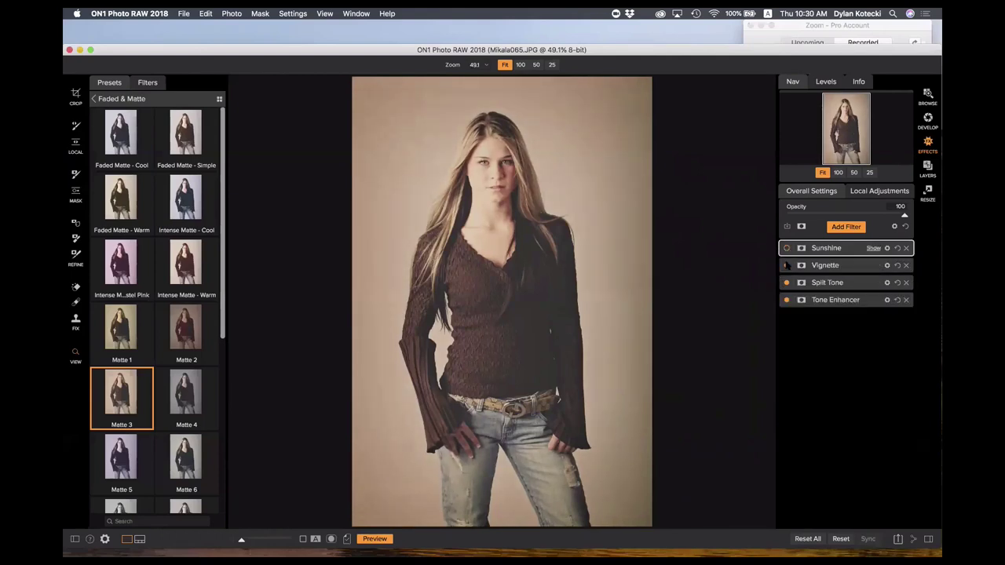
{"action": "left_click", "coordinate": [785, 266]}
{"action": "left_click", "coordinate": [786, 283]}
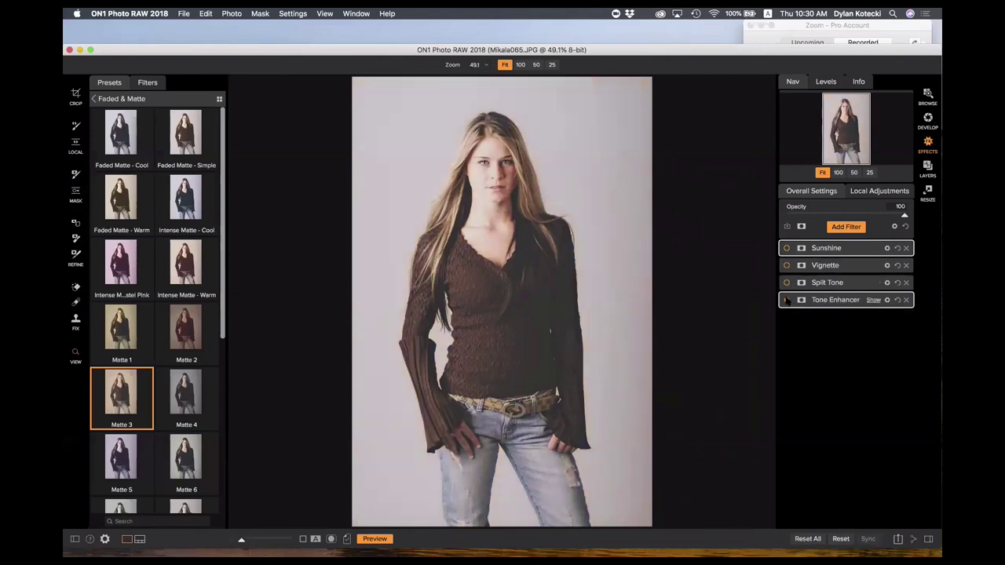
{"action": "left_click", "coordinate": [787, 299]}
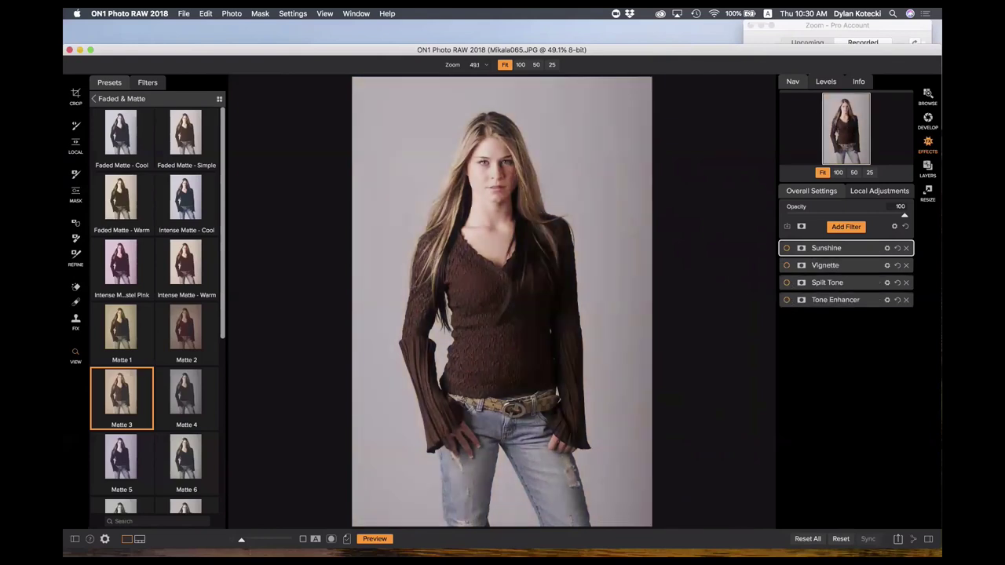
{"action": "left_click", "coordinate": [787, 300]}
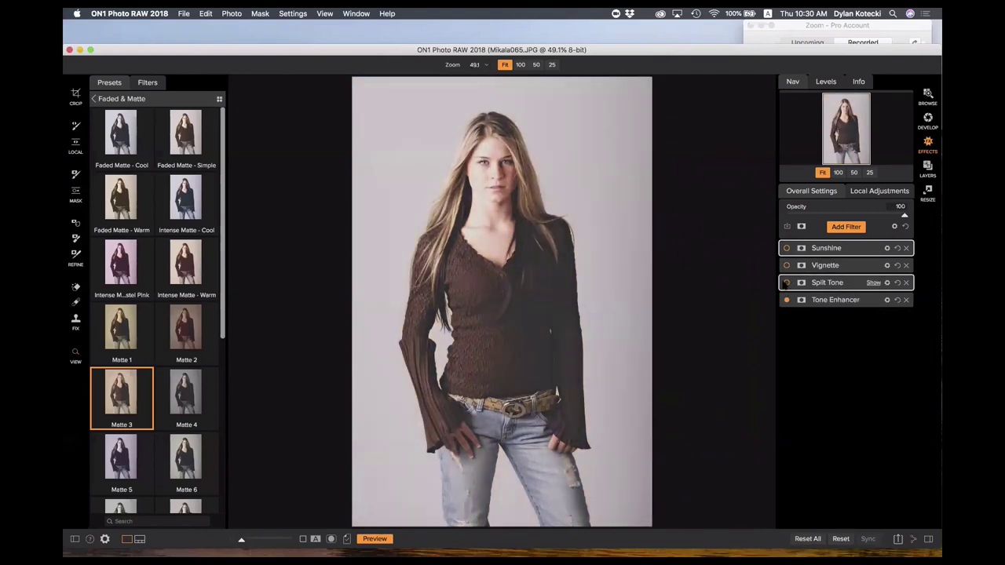
{"action": "left_click", "coordinate": [786, 282]}
{"action": "left_click", "coordinate": [787, 265]}
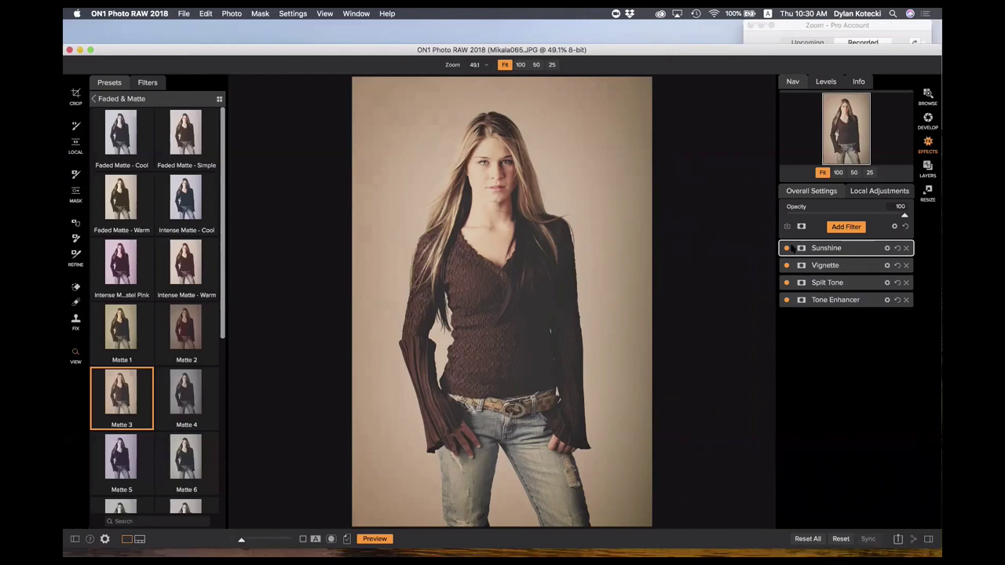
Delete the Vignette filter and add a Dynamic Contrast filter to the stack.
{"action": "left_click", "coordinate": [905, 266]}
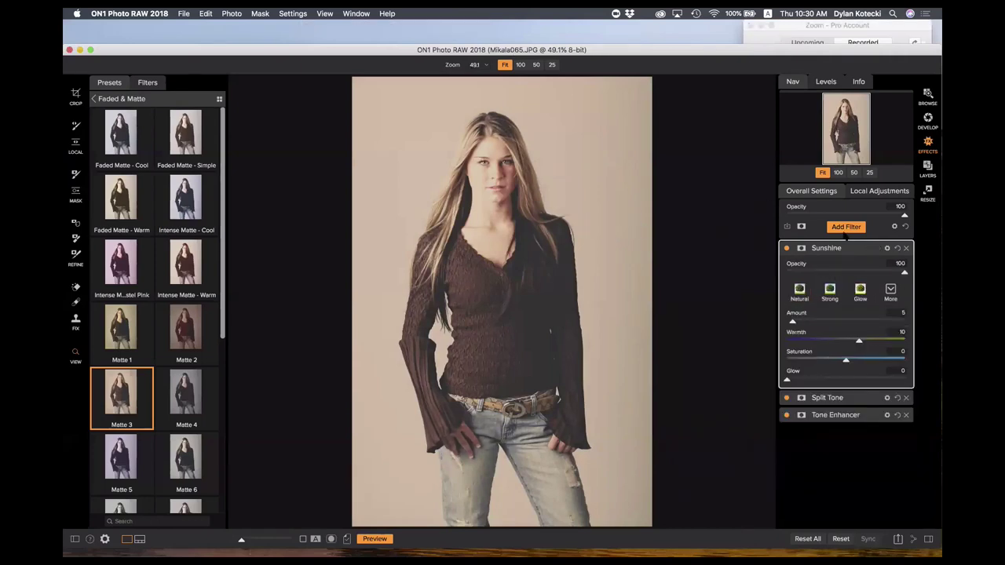
{"action": "left_click", "coordinate": [839, 227]}
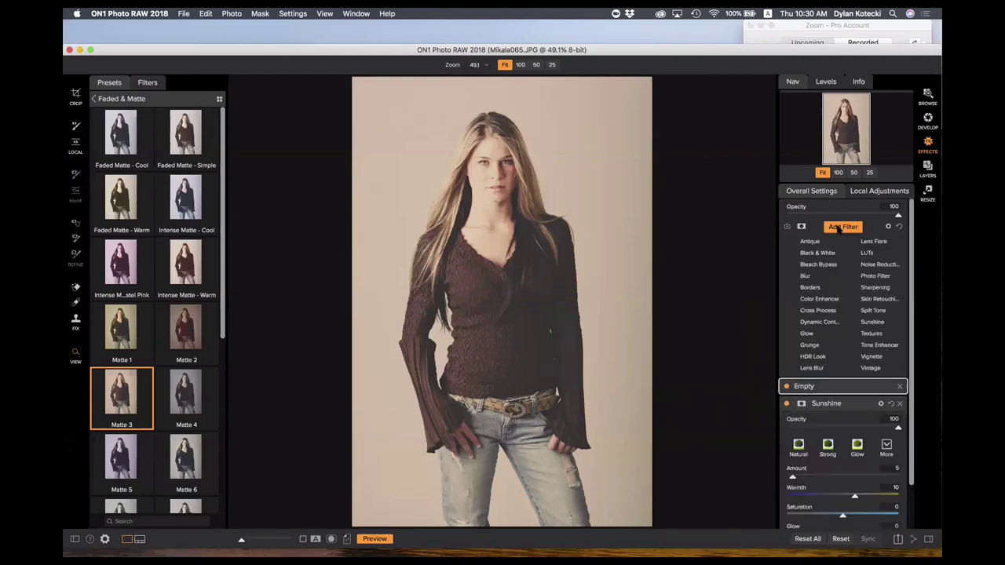
{"action": "left_click", "coordinate": [818, 322]}
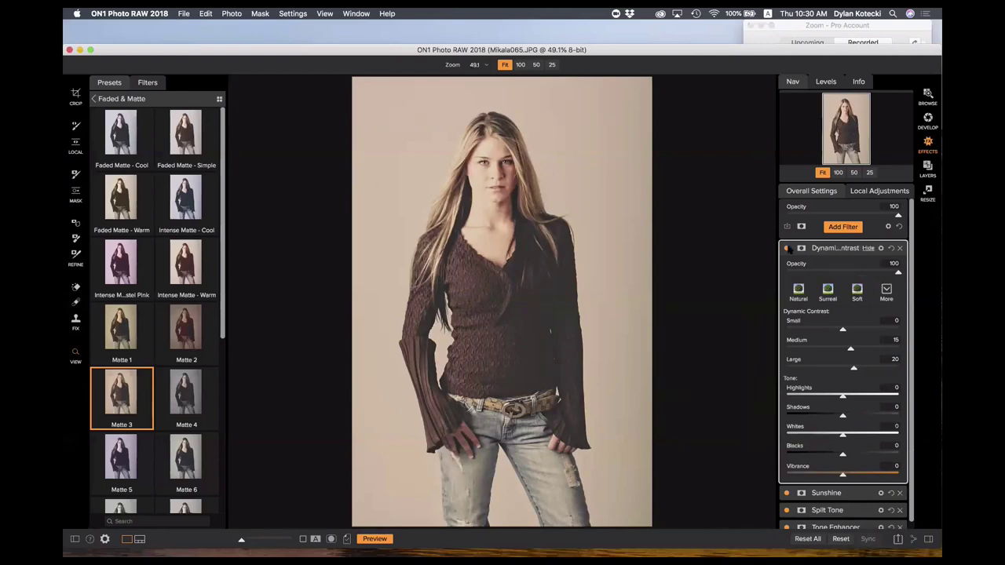
Switch the Dynamic Contrast filter off and on repeatedly to compare the whole portrait with and without it.
{"action": "left_click", "coordinate": [788, 249]}
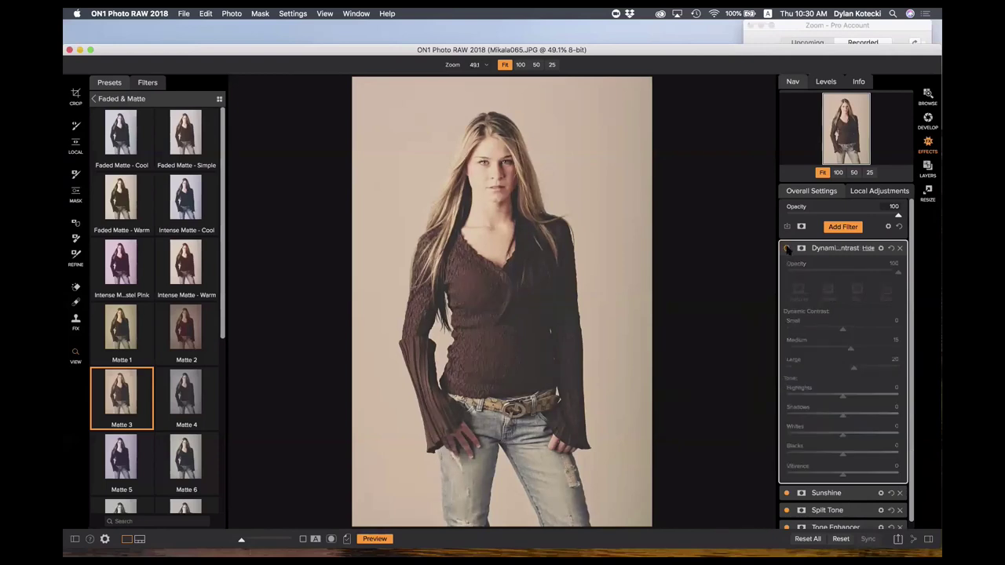
{"action": "left_click", "coordinate": [787, 249]}
{"action": "left_click", "coordinate": [787, 249]}
{"action": "left_click", "coordinate": [787, 249]}
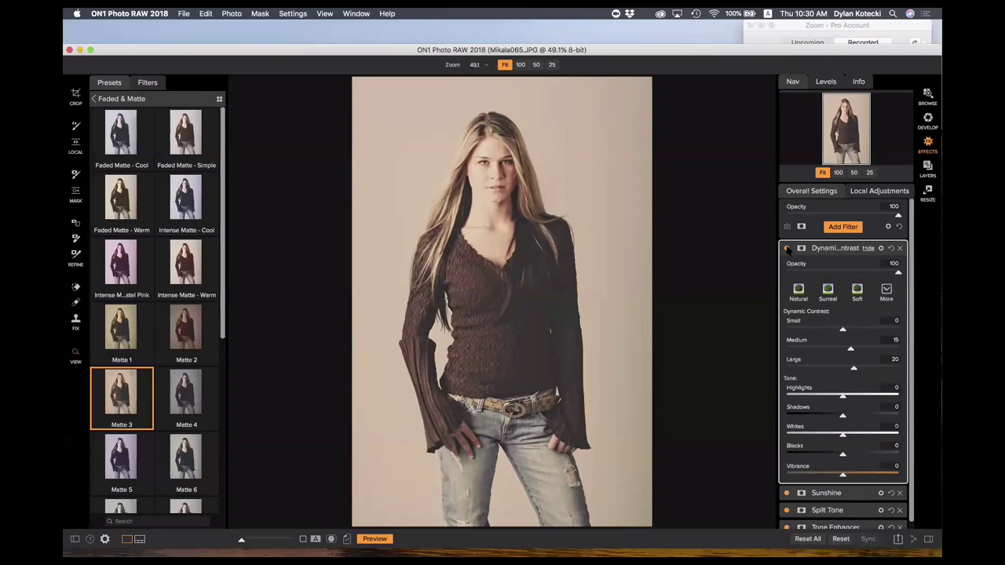
{"action": "left_click", "coordinate": [787, 249]}
{"action": "left_click", "coordinate": [787, 249]}
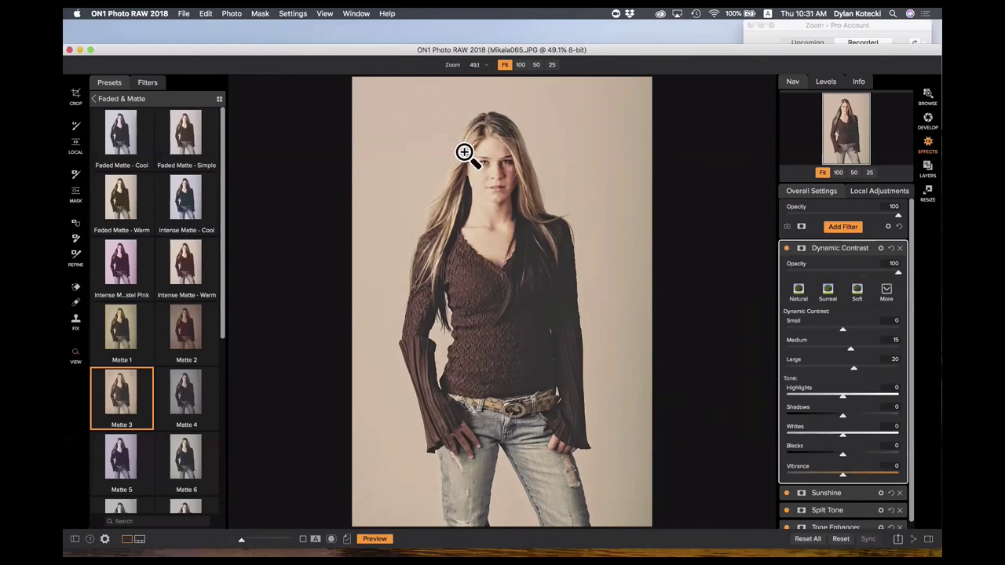
Compare the face and hair at 100% with Dynamic Contrast off and on, and return to the fitted view.
{"action": "left_click", "coordinate": [534, 167]}
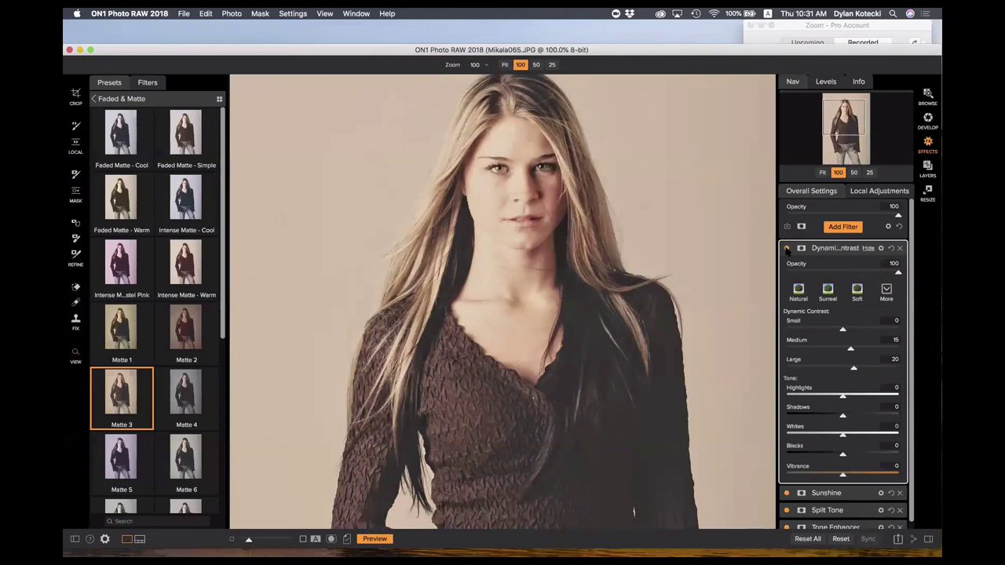
{"action": "left_click", "coordinate": [785, 248]}
{"action": "left_click", "coordinate": [786, 248]}
{"action": "left_click", "coordinate": [786, 248]}
{"action": "left_click", "coordinate": [785, 248]}
{"action": "left_click", "coordinate": [822, 172]}
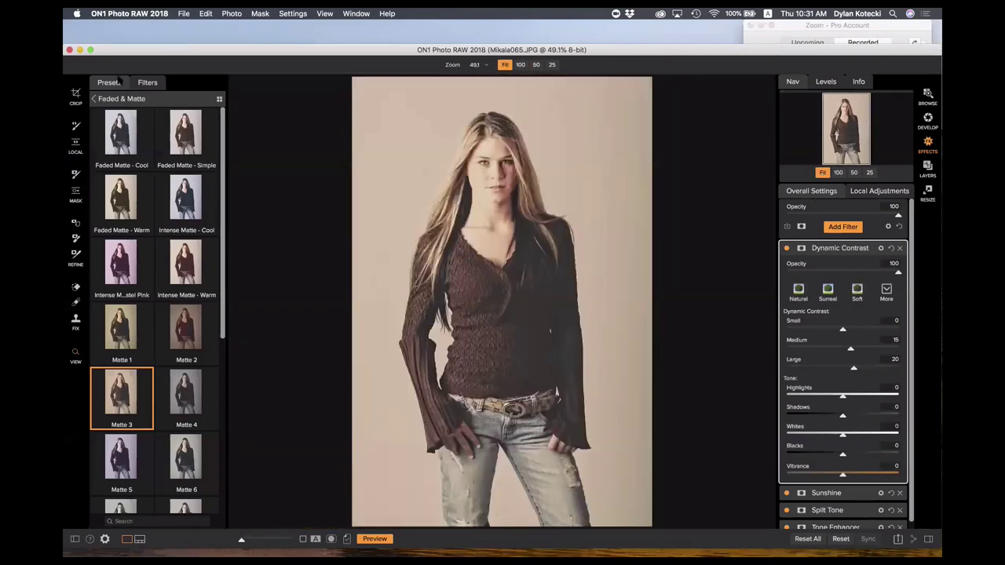
Return to the preset category list and choose the Masking Brush in Paint Out mode for the Dynamic Contrast filter.
{"action": "left_click", "coordinate": [96, 99]}
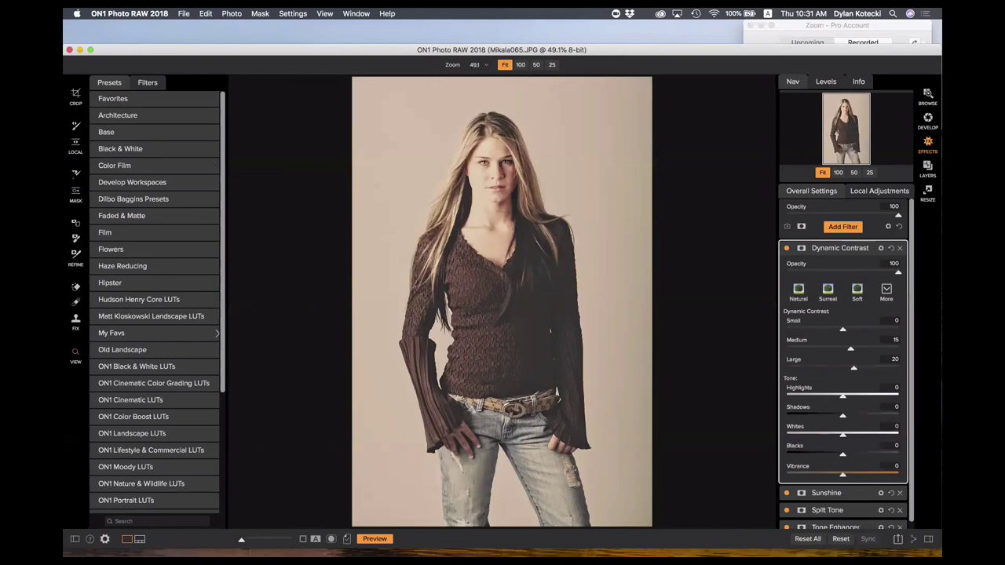
{"action": "left_click", "coordinate": [75, 174]}
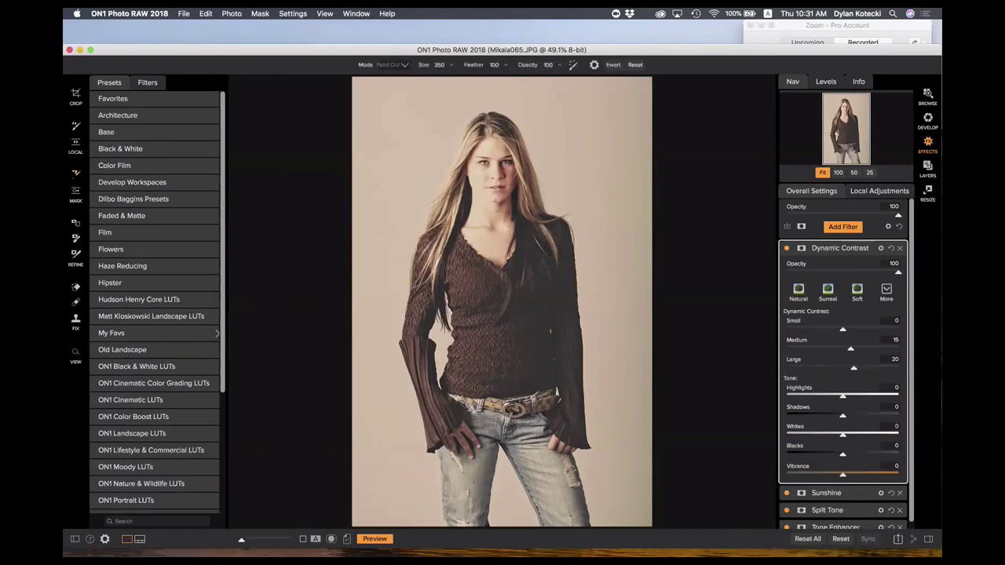
{"action": "left_click", "coordinate": [394, 65]}
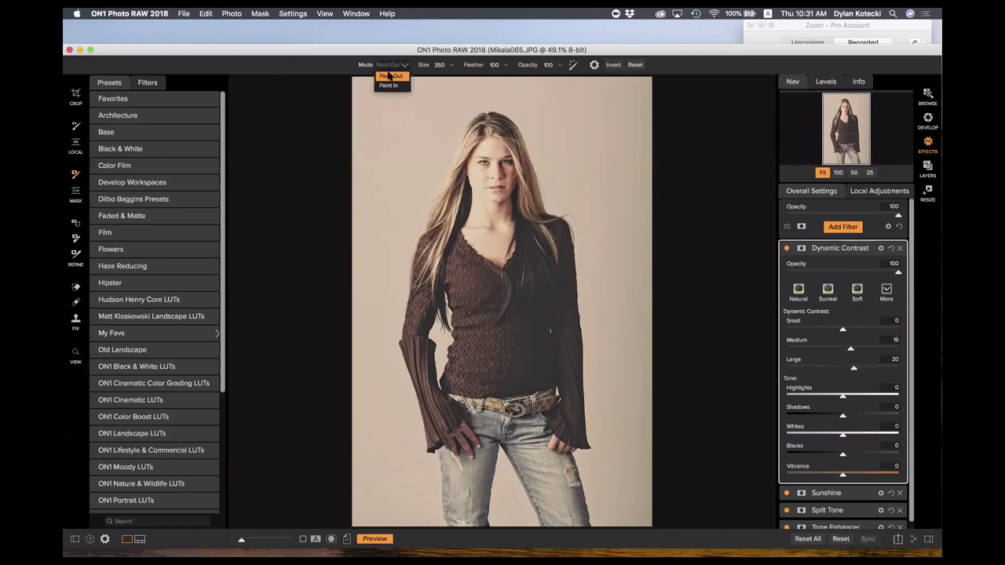
{"action": "left_click", "coordinate": [393, 76]}
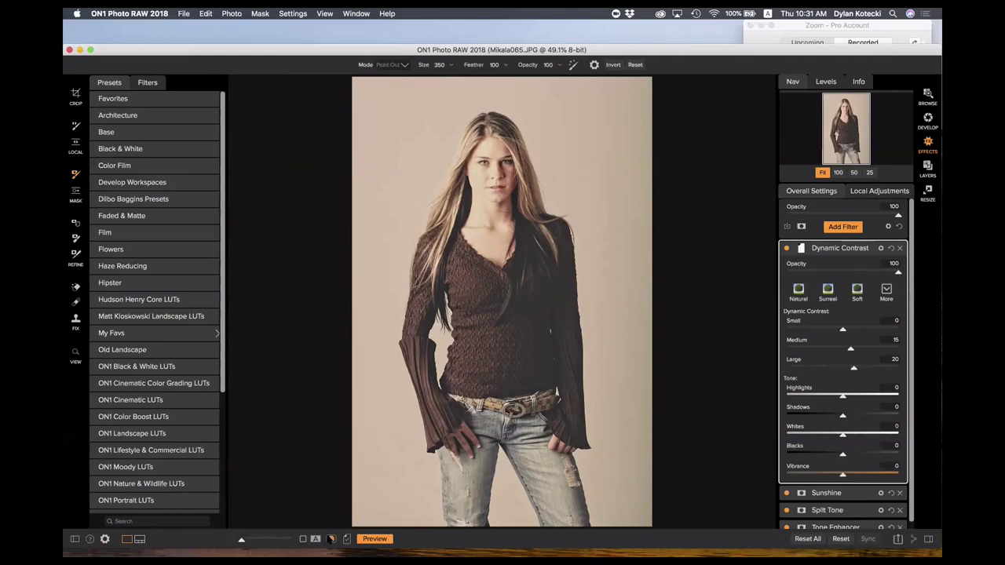
Display the Dynamic Contrast mask, paint out the backdrop along the photo's upper edge, and hide the mask view.
{"action": "left_click", "coordinate": [330, 539]}
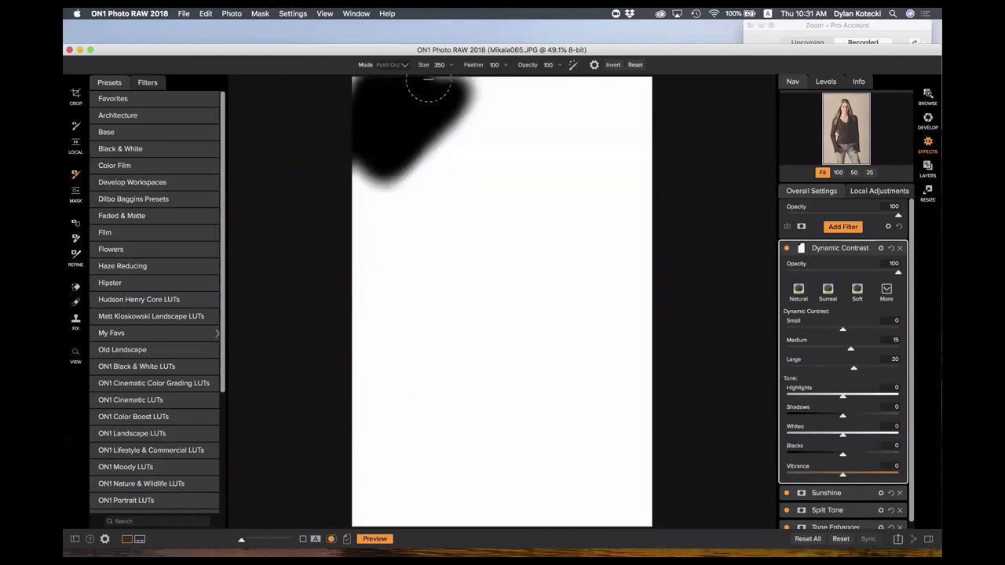
{"action": "mouse_move", "coordinate": [428, 89]}
{"action": "left_mouse_down"}
{"action": "mouse_move", "coordinate": [478, 71]}
{"action": "mouse_move", "coordinate": [361, 80]}
{"action": "mouse_move", "coordinate": [349, 173]}
{"action": "mouse_move", "coordinate": [462, 76]}
{"action": "mouse_move", "coordinate": [489, 68]}
{"action": "mouse_move", "coordinate": [509, 64]}
{"action": "mouse_move", "coordinate": [416, 98]}
{"action": "mouse_move", "coordinate": [515, 66]}
{"action": "mouse_move", "coordinate": [580, 65]}
{"action": "mouse_move", "coordinate": [657, 89]}
{"action": "mouse_move", "coordinate": [514, 86]}
{"action": "left_mouse_up"}
{"action": "left_click_drag", "start_coordinate": [334, 187], "coordinate": [372, 189]}
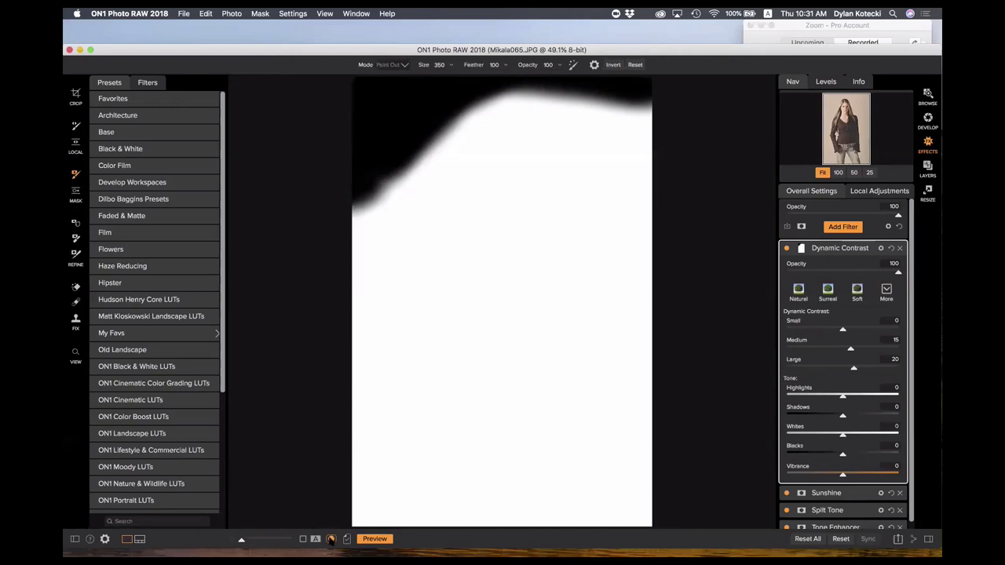
{"action": "left_click", "coordinate": [330, 539]}
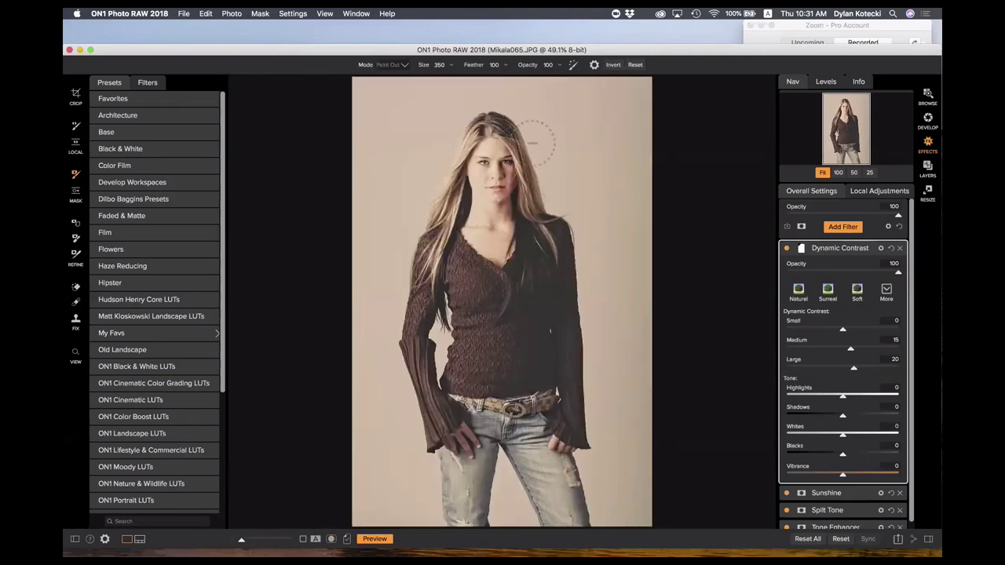
Turn on Perfect Brush for the Masking Brush, and set its feather to 42 and its size to 700.
{"action": "left_click", "coordinate": [505, 66]}
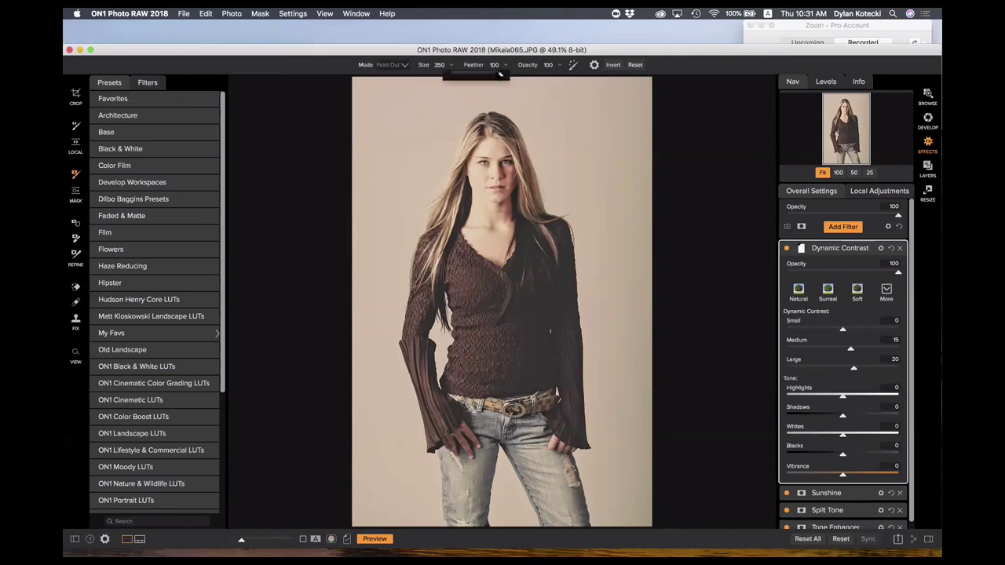
{"action": "left_click_drag", "start_coordinate": [487, 73], "coordinate": [485, 73]}
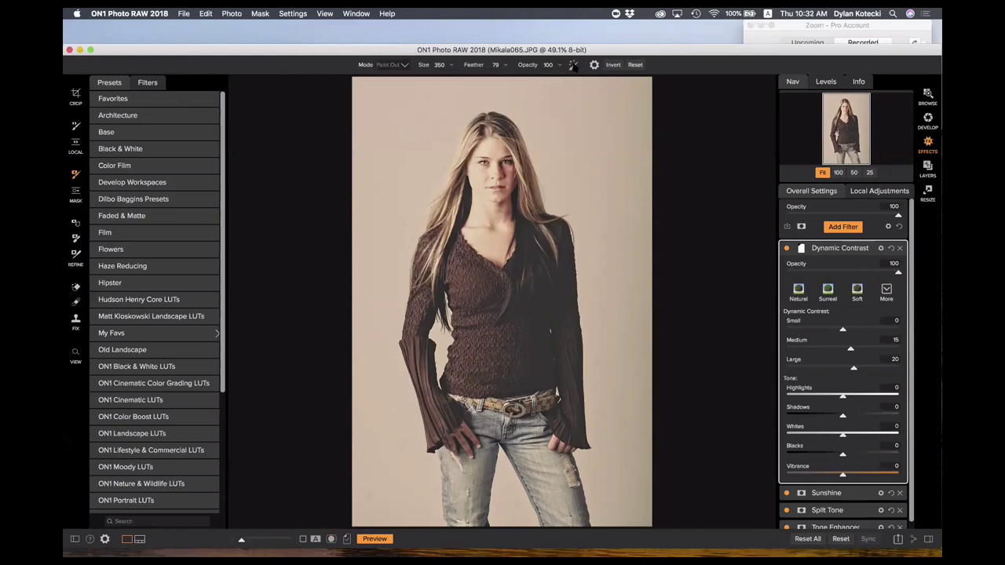
{"action": "left_click", "coordinate": [503, 66]}
{"action": "left_click_drag", "start_coordinate": [475, 74], "coordinate": [469, 76]}
{"action": "key", "text": "bracketright"}
{"action": "key", "text": "bracketright"}
{"action": "key", "text": "bracketright"}
{"action": "key", "text": "bracketright"}
{"action": "key", "text": "bracketright"}
{"action": "key", "text": "bracketleft"}
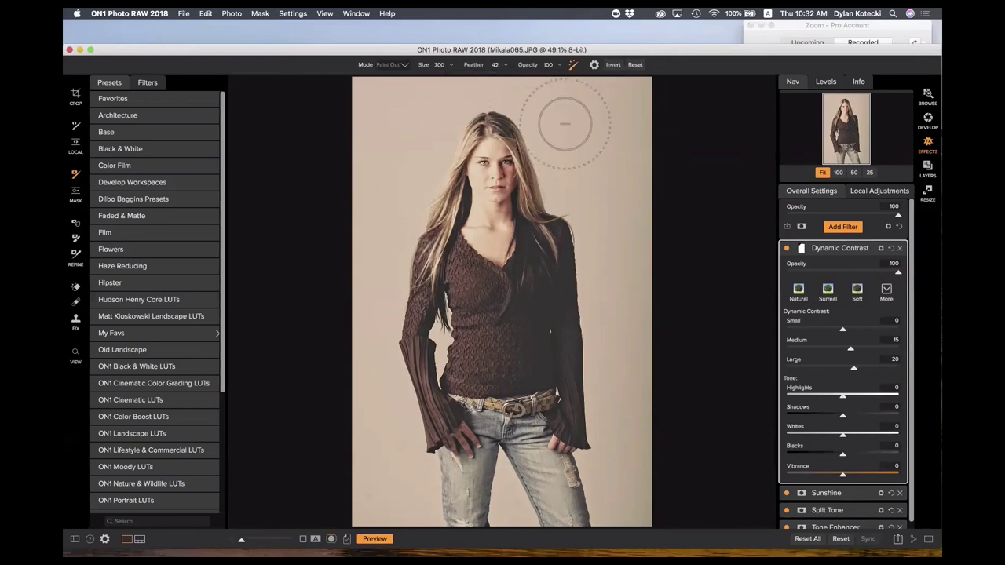
Set the Masking Brush's feather to 62 and its size to 600.
{"action": "left_click", "coordinate": [504, 67]}
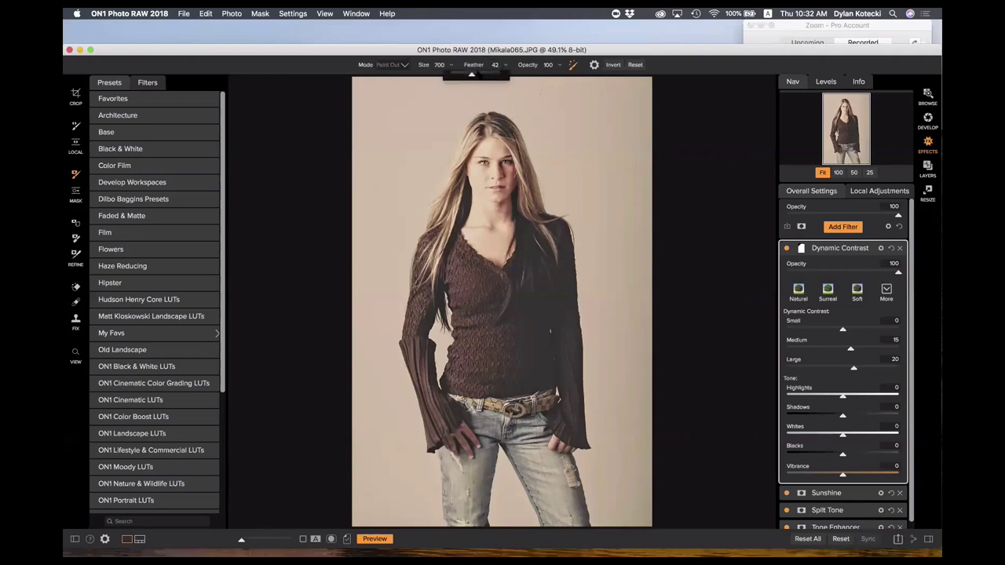
{"action": "left_click_drag", "start_coordinate": [478, 74], "coordinate": [481, 74]}
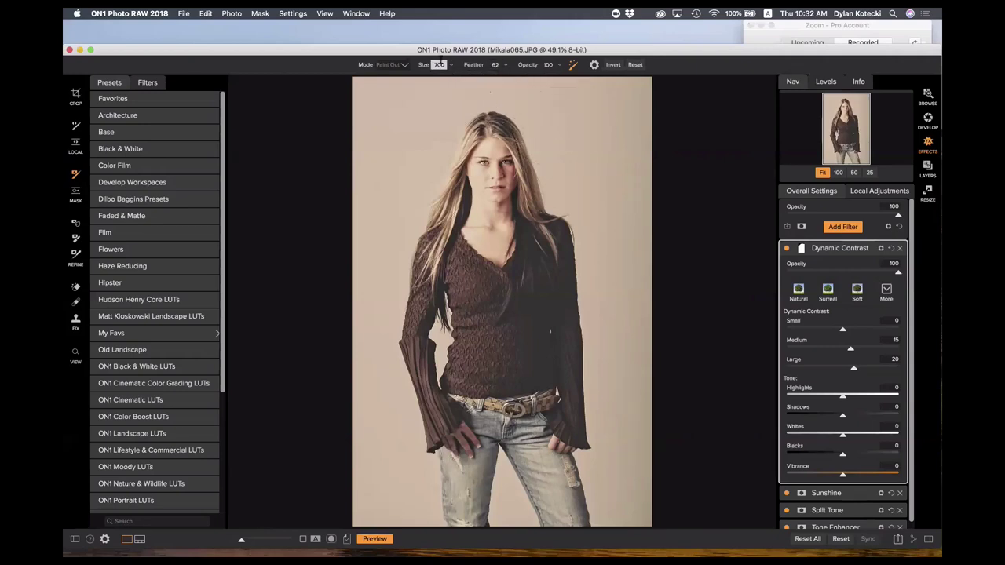
{"action": "type", "text": "600"}
{"action": "key", "text": "Return"}
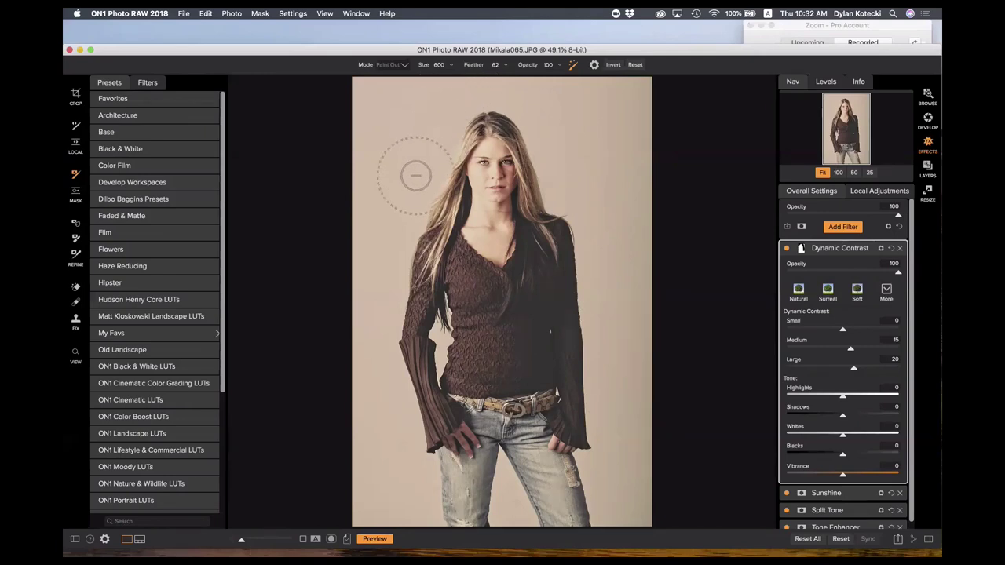
Display the mask, paint Dynamic Contrast out of the remaining backdrop on both sides of the woman, and hide the mask view.
{"action": "left_click", "coordinate": [331, 540]}
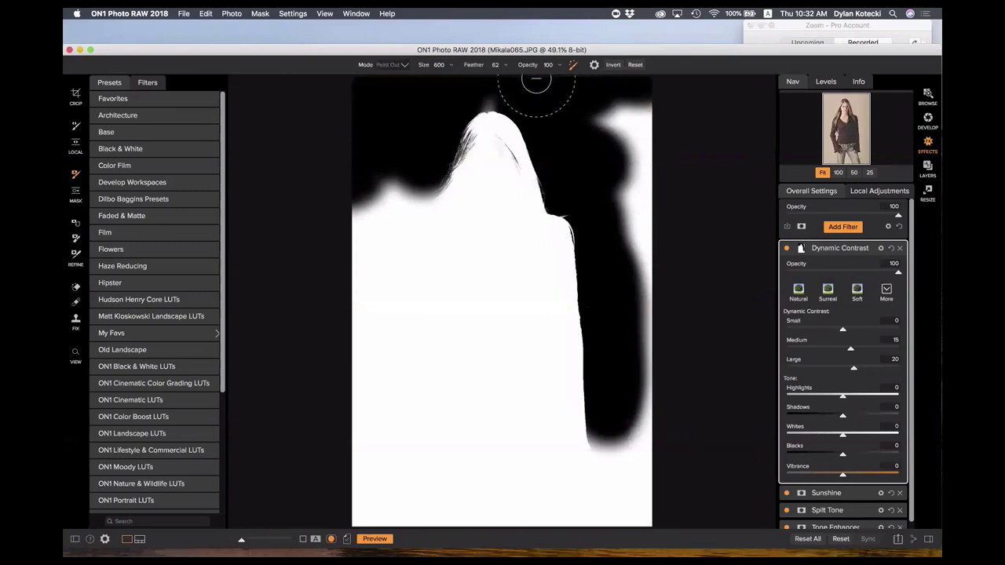
{"action": "mouse_move", "coordinate": [590, 102]}
{"action": "left_mouse_down"}
{"action": "mouse_move", "coordinate": [602, 130]}
{"action": "mouse_move", "coordinate": [601, 472]}
{"action": "mouse_move", "coordinate": [615, 498]}
{"action": "mouse_move", "coordinate": [628, 417]}
{"action": "mouse_move", "coordinate": [603, 255]}
{"action": "left_mouse_up"}
{"action": "mouse_move", "coordinate": [642, 141]}
{"action": "left_mouse_down"}
{"action": "mouse_move", "coordinate": [664, 304]}
{"action": "mouse_move", "coordinate": [661, 528]}
{"action": "left_mouse_up"}
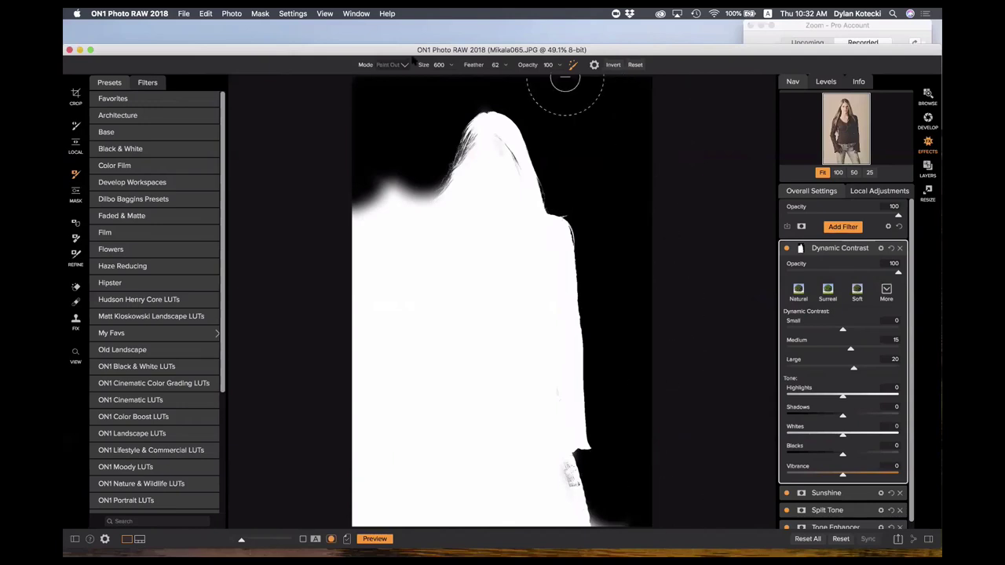
{"action": "mouse_move", "coordinate": [389, 120]}
{"action": "left_mouse_down"}
{"action": "mouse_move", "coordinate": [375, 173]}
{"action": "mouse_move", "coordinate": [406, 168]}
{"action": "mouse_move", "coordinate": [408, 185]}
{"action": "mouse_move", "coordinate": [393, 200]}
{"action": "mouse_move", "coordinate": [398, 219]}
{"action": "mouse_move", "coordinate": [381, 242]}
{"action": "mouse_move", "coordinate": [366, 337]}
{"action": "mouse_move", "coordinate": [375, 246]}
{"action": "mouse_move", "coordinate": [352, 251]}
{"action": "mouse_move", "coordinate": [352, 366]}
{"action": "mouse_move", "coordinate": [381, 359]}
{"action": "mouse_move", "coordinate": [386, 427]}
{"action": "mouse_move", "coordinate": [370, 439]}
{"action": "mouse_move", "coordinate": [395, 446]}
{"action": "mouse_move", "coordinate": [411, 471]}
{"action": "mouse_move", "coordinate": [370, 478]}
{"action": "mouse_move", "coordinate": [409, 398]}
{"action": "left_mouse_up"}
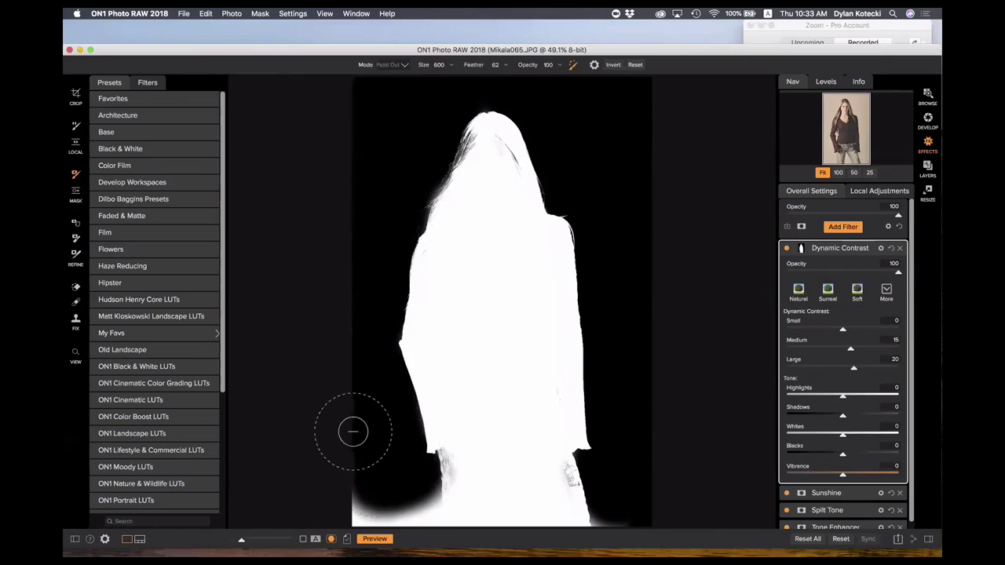
{"action": "left_click", "coordinate": [331, 539]}
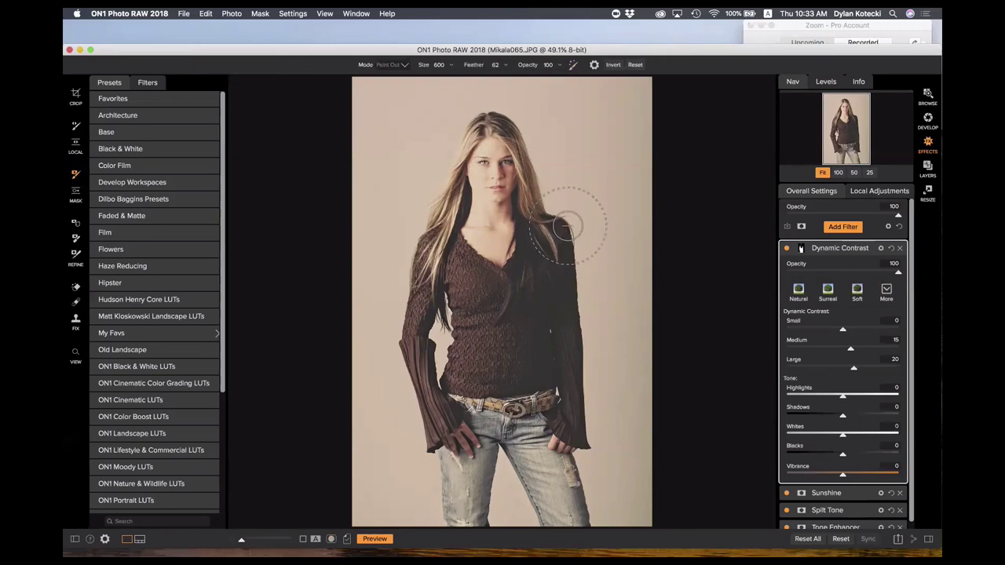
Zoom to 100% on the woman's face and compare the photo with the Dynamic Contrast filter off and on.
{"action": "left_click", "coordinate": [838, 173]}
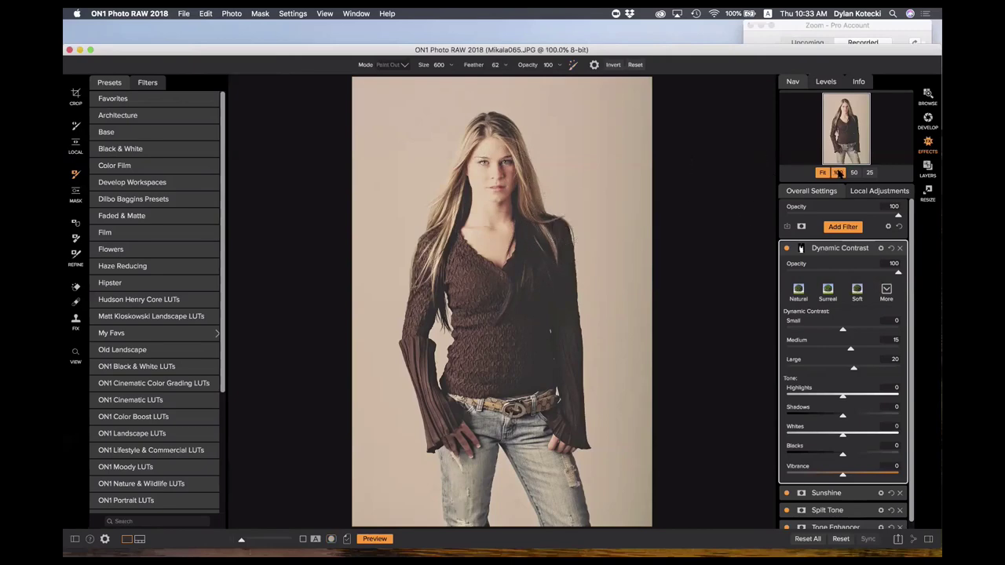
{"action": "left_click", "coordinate": [845, 118]}
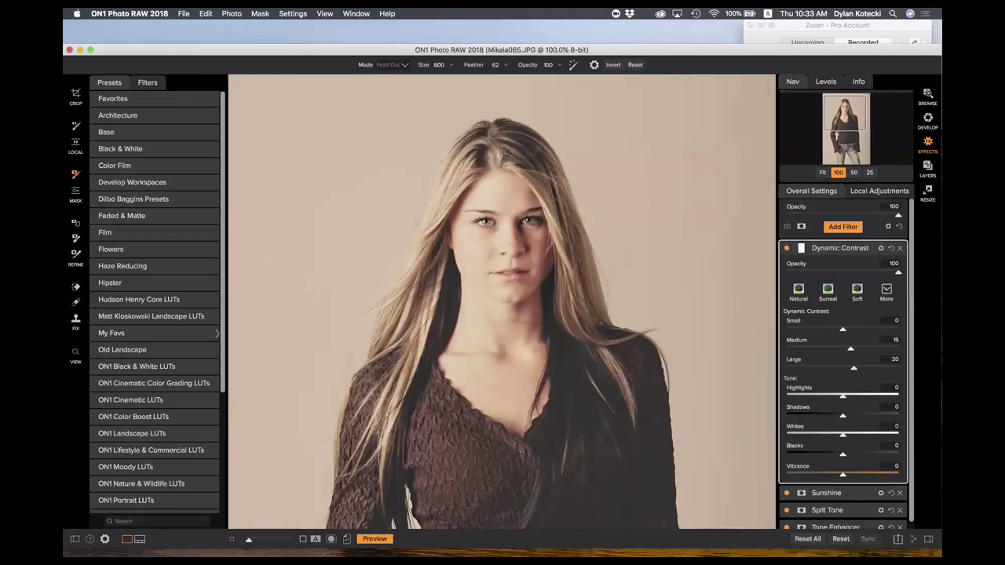
{"action": "left_click", "coordinate": [787, 248]}
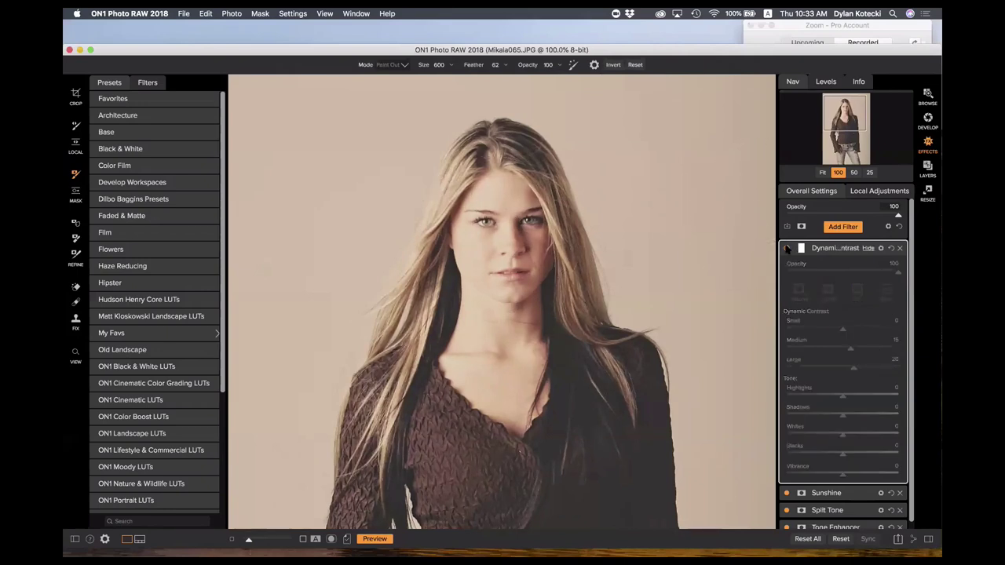
{"action": "left_click", "coordinate": [787, 248]}
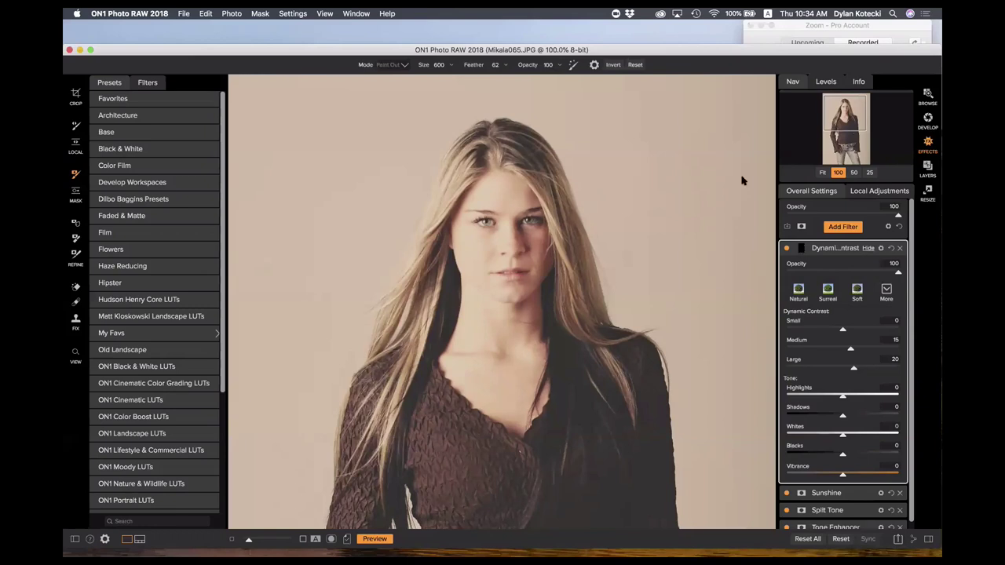
Invert the Dynamic Contrast mask to solid black and set the Masking Brush to Paint In.
{"action": "left_click", "coordinate": [614, 65]}
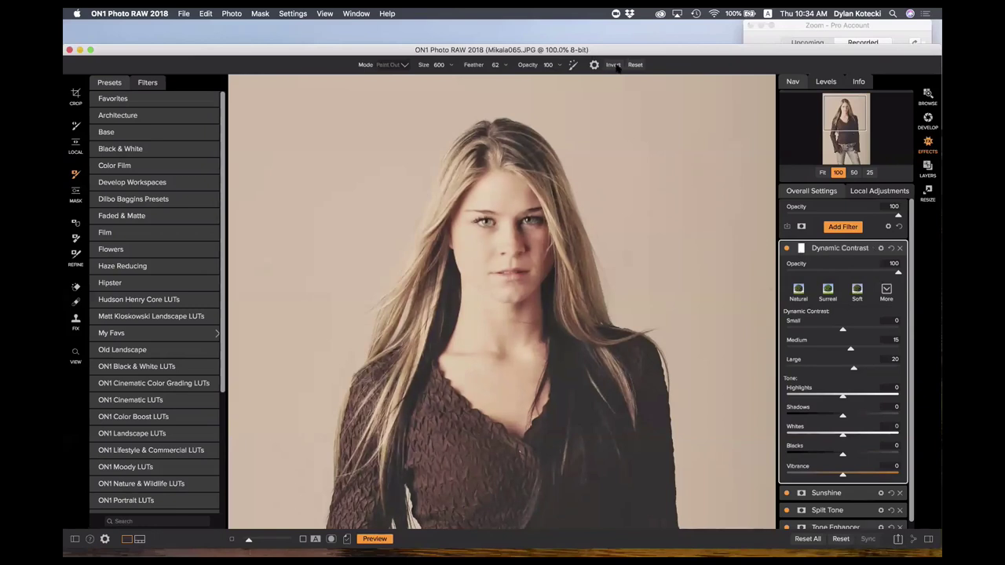
{"action": "left_click", "coordinate": [616, 66]}
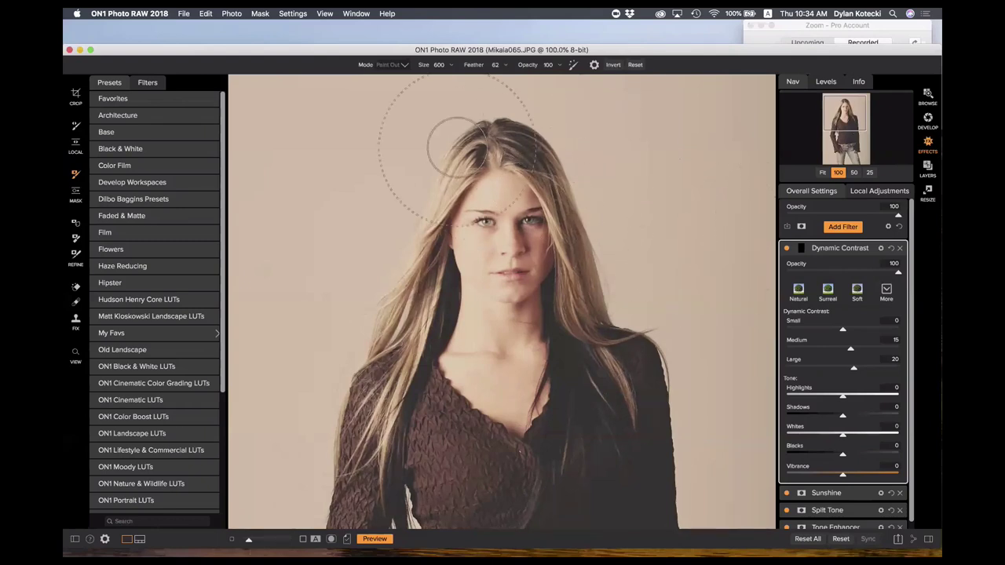
{"action": "left_click", "coordinate": [399, 68]}
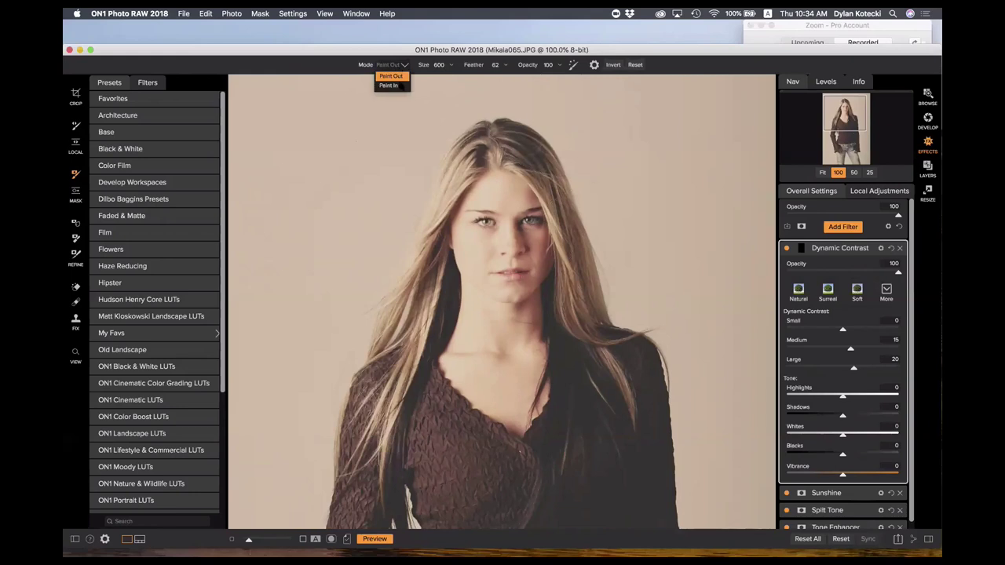
{"action": "left_click", "coordinate": [392, 81]}
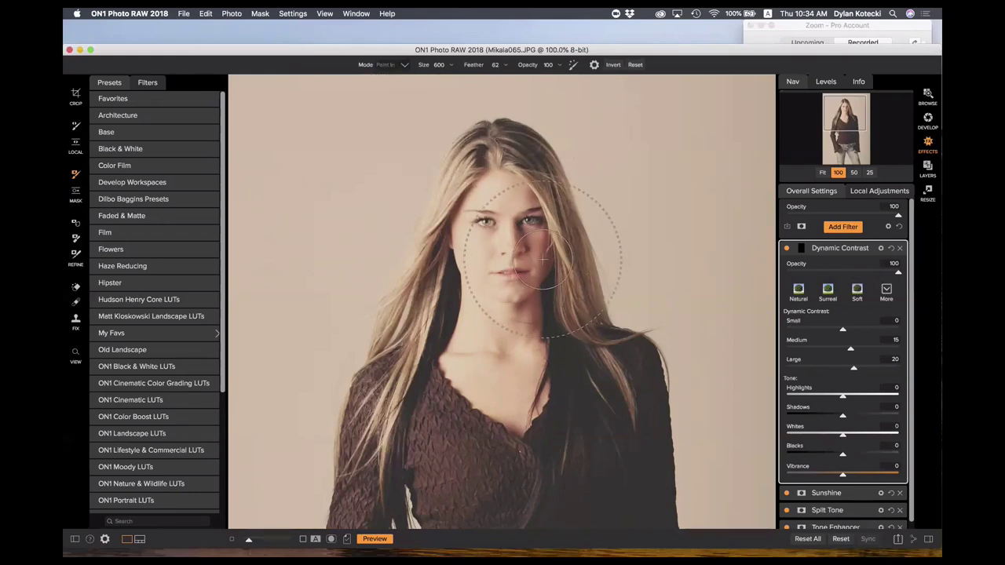
Reduce the Masking Brush to size 350 and paint Dynamic Contrast into the woman's sweater and belt area.
{"action": "left_click", "coordinate": [836, 135]}
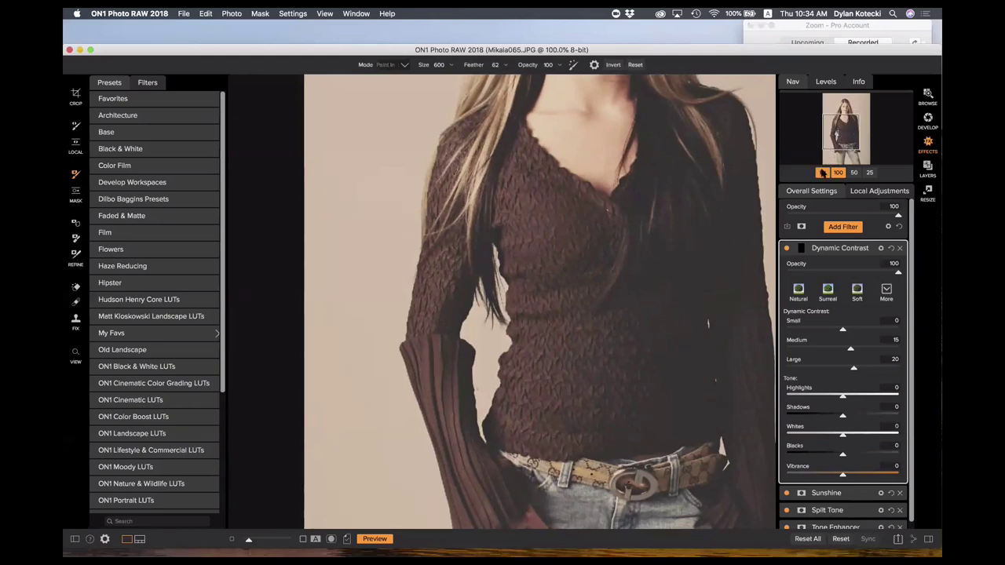
{"action": "left_click", "coordinate": [822, 172]}
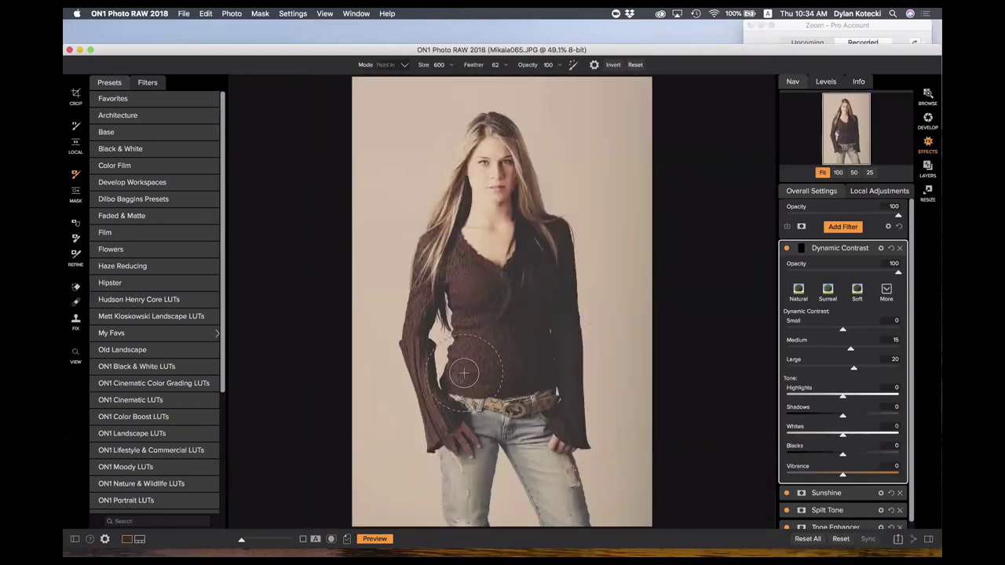
{"action": "key", "text": "bracketleft"}
{"action": "key", "text": "bracketleft"}
{"action": "key", "text": "bracketleft"}
{"action": "key", "text": "bracketleft"}
{"action": "key", "text": "bracketleft"}
{"action": "mouse_move", "coordinate": [494, 380]}
{"action": "left_mouse_down"}
{"action": "mouse_move", "coordinate": [534, 310]}
{"action": "mouse_move", "coordinate": [542, 255]}
{"action": "mouse_move", "coordinate": [529, 408]}
{"action": "left_mouse_up"}
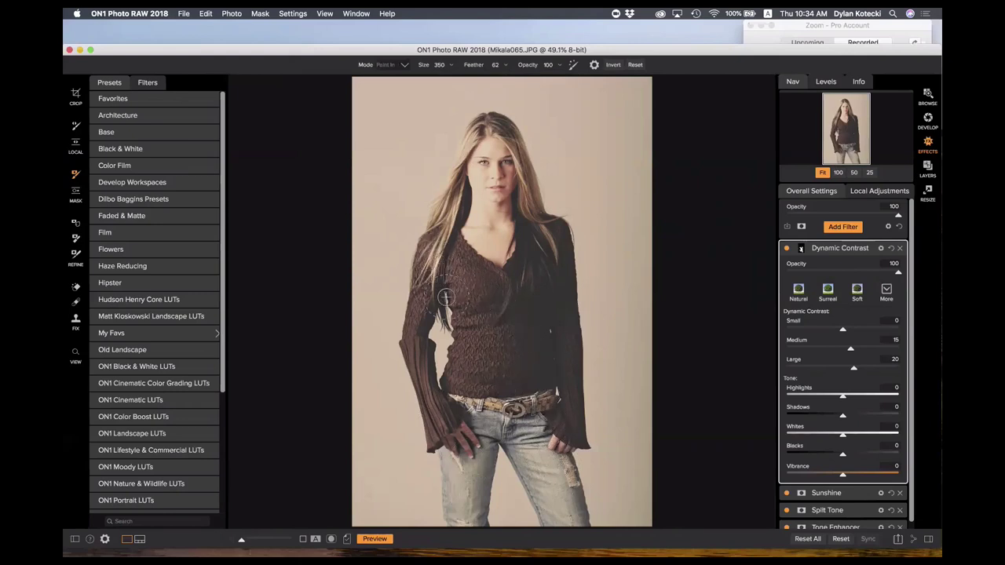
Adjust the brush size to 400 while painting Dynamic Contrast into the woman, and check coverage by showing and hiding the mask view.
{"action": "key", "text": "bracketleft"}
{"action": "key", "text": "bracketleft"}
{"action": "key", "text": "bracketleft"}
{"action": "key", "text": "bracketright"}
{"action": "key", "text": "bracketright"}
{"action": "key", "text": "bracketright"}
{"action": "key", "text": "bracketright"}
{"action": "left_click", "coordinate": [331, 539]}
{"action": "left_click", "coordinate": [330, 539]}
Open the local adjustments and apply the Magic Eye Fixer style to the adjustment layer, with the face framed at 100%.
{"action": "left_click", "coordinate": [876, 191]}
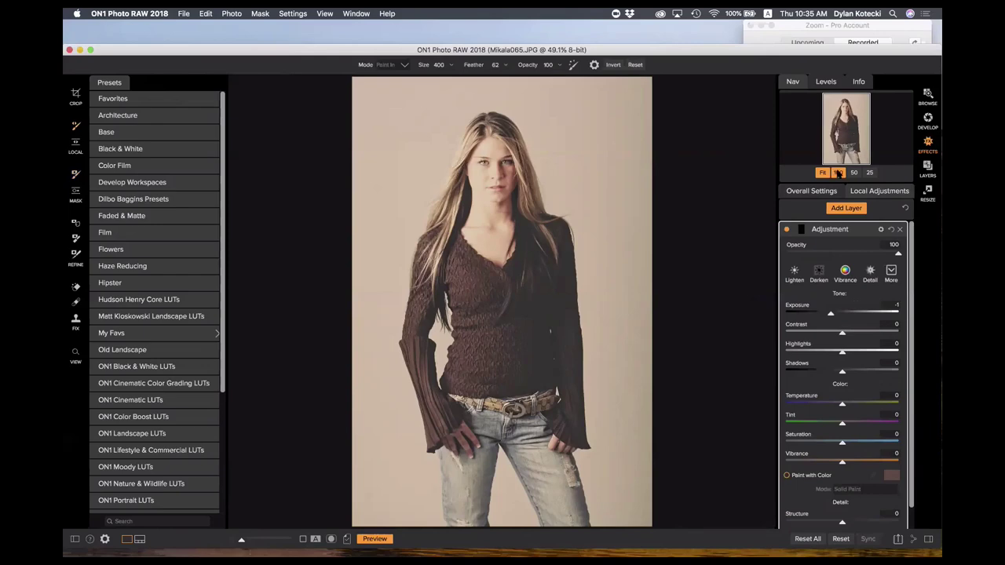
{"action": "left_click", "coordinate": [838, 173]}
{"action": "left_click_drag", "start_coordinate": [847, 140], "coordinate": [849, 116]}
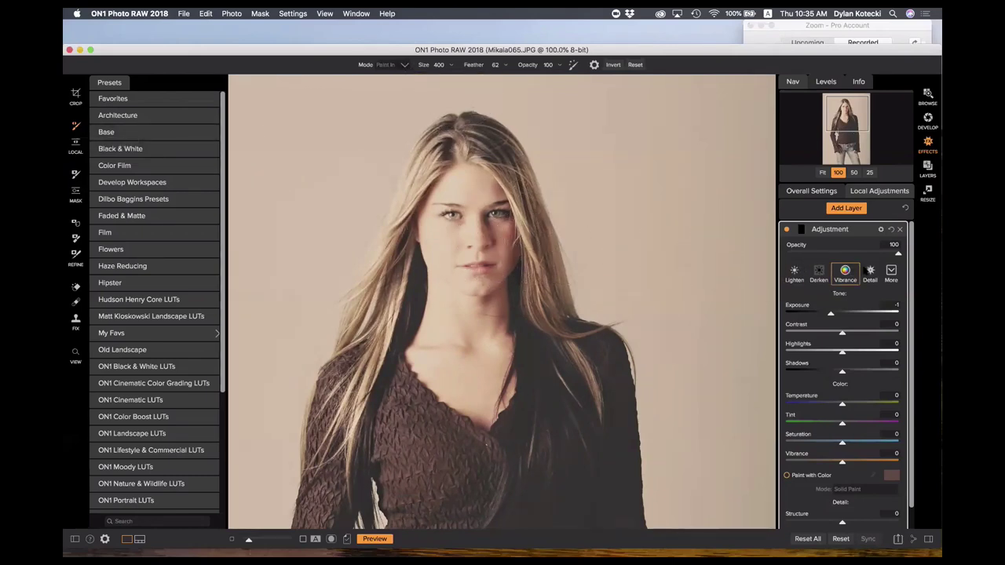
{"action": "left_click", "coordinate": [892, 273]}
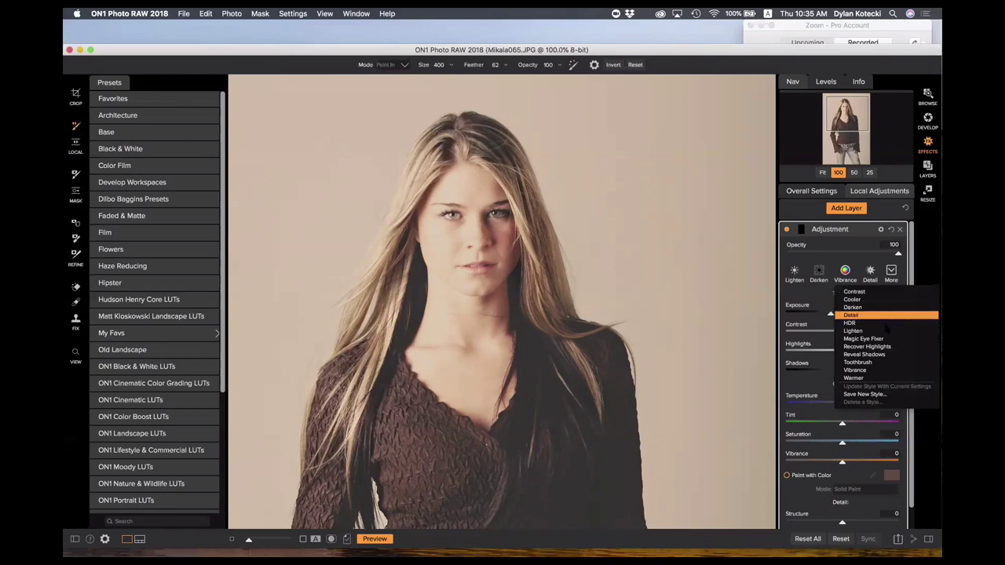
{"action": "left_click", "coordinate": [879, 339]}
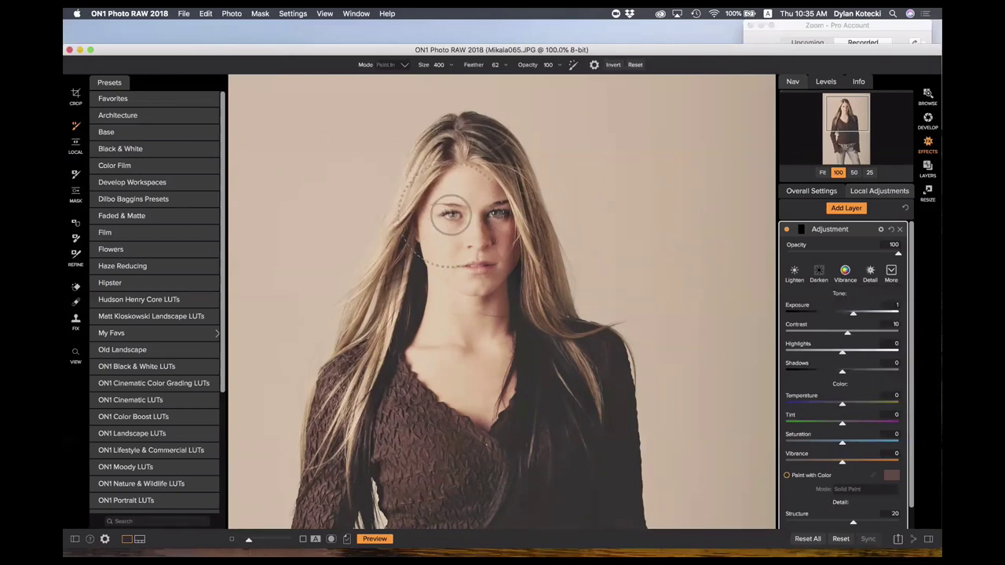
Set the adjustment brush to size 100 with a feather of 7.
{"action": "key", "text": "bracketleft"}
{"action": "key", "text": "bracketleft"}
{"action": "key", "text": "bracketleft"}
{"action": "key", "text": "bracketleft"}
{"action": "key", "text": "bracketleft"}
{"action": "key", "text": "bracketleft"}
{"action": "left_click", "coordinate": [452, 68]}
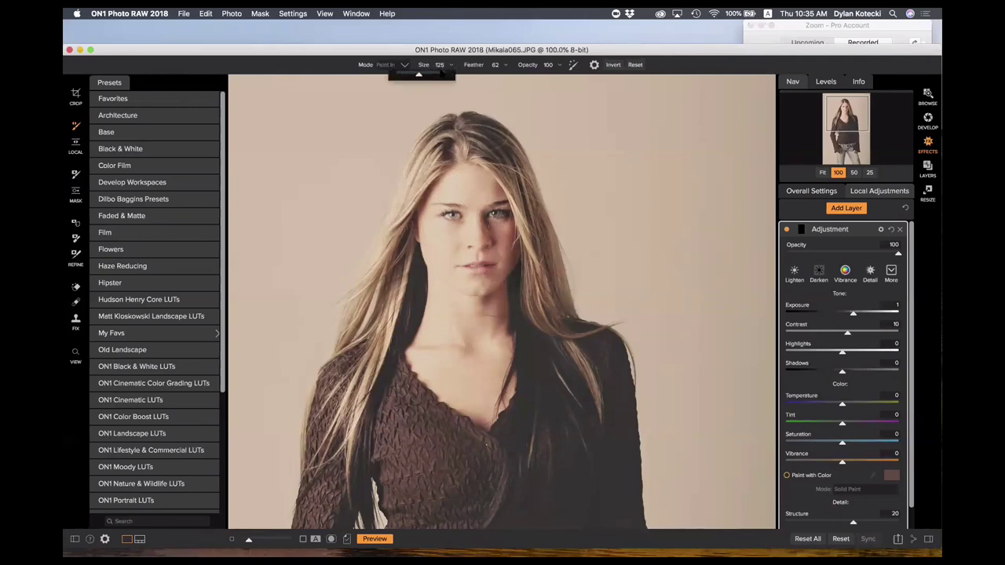
{"action": "left_click", "coordinate": [505, 65]}
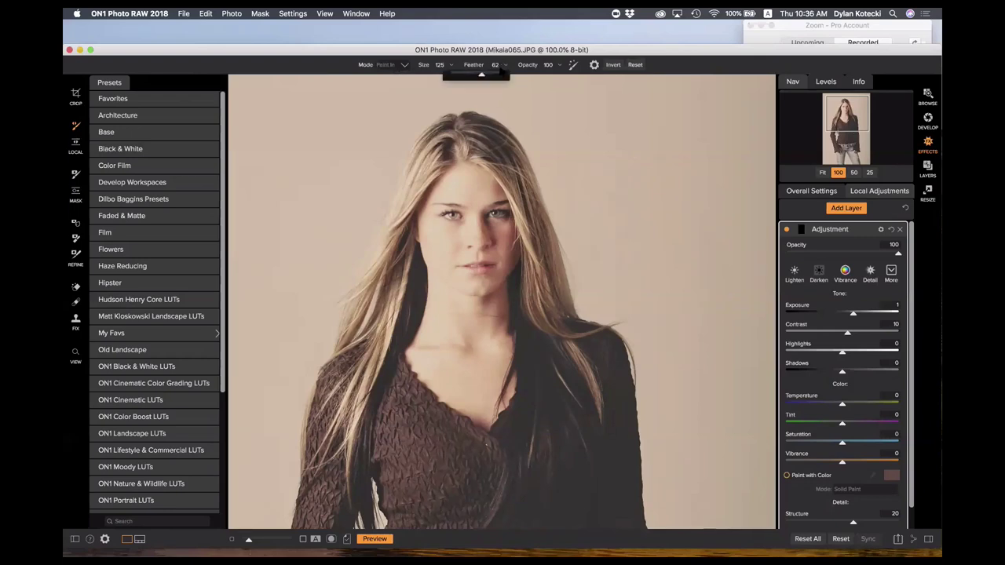
{"action": "left_click", "coordinate": [455, 76]}
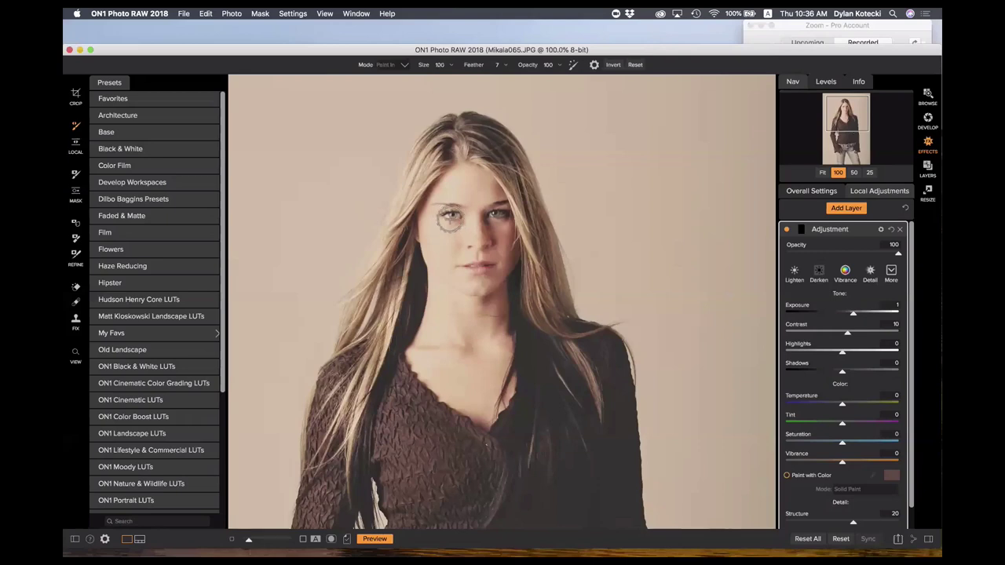
Reduce the brush to size 20 and paint the Magic Eye Fixer adjustment over both of the woman's eyes at 200% zoom.
{"action": "key", "text": "bracketleft"}
{"action": "key", "text": "bracketleft"}
{"action": "key", "text": "bracketleft"}
{"action": "key", "text": "super+equal"}
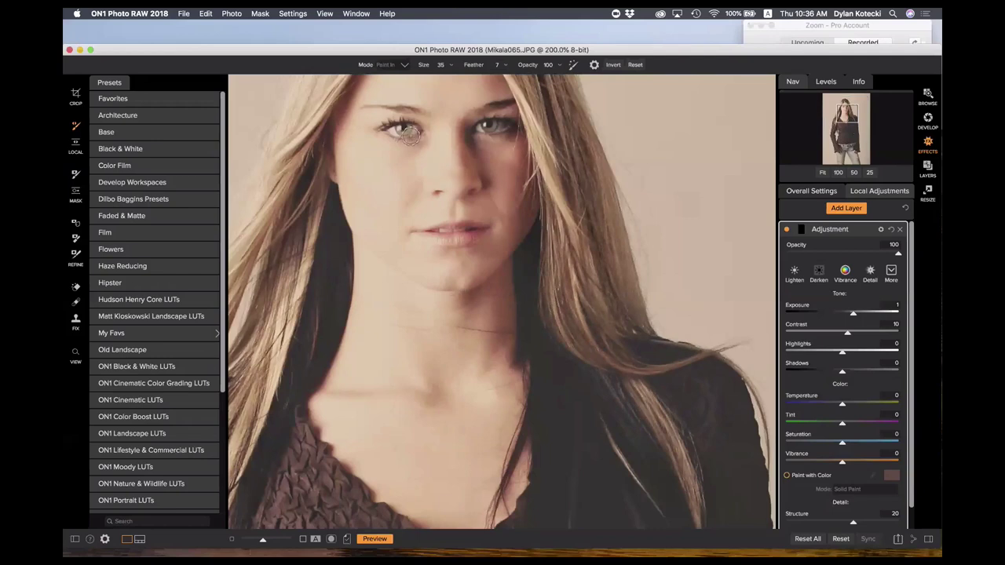
{"action": "key", "text": "bracketleft"}
{"action": "left_click_drag", "start_coordinate": [405, 132], "coordinate": [409, 131]}
{"action": "mouse_move", "coordinate": [480, 124]}
{"action": "left_mouse_down"}
{"action": "mouse_move", "coordinate": [496, 125]}
{"action": "mouse_move", "coordinate": [479, 126]}
{"action": "left_mouse_up"}
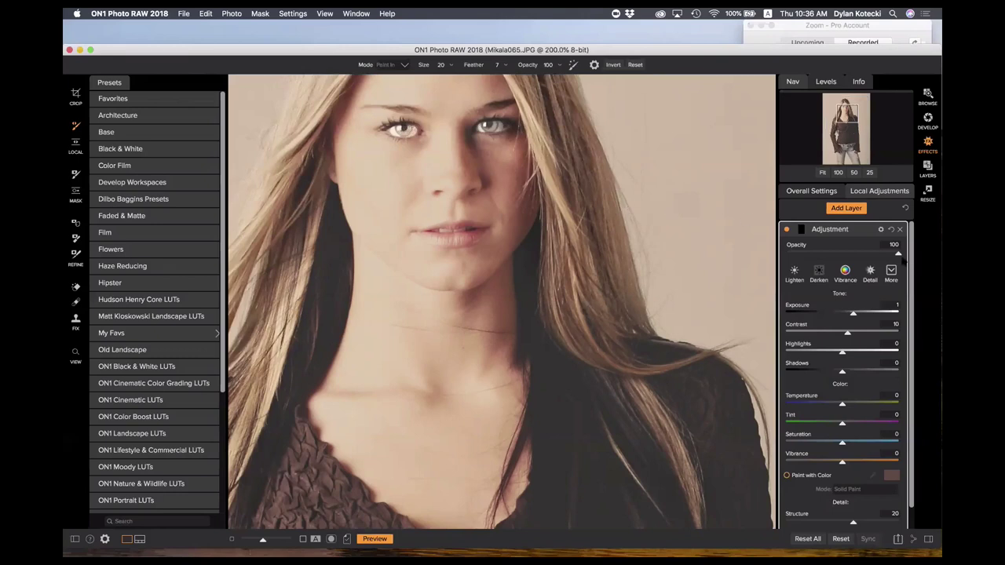
Lower the eye adjustment's opacity to 25 and compare the whole portrait with the adjustment off and on.
{"action": "left_click_drag", "start_coordinate": [897, 253], "coordinate": [813, 254]}
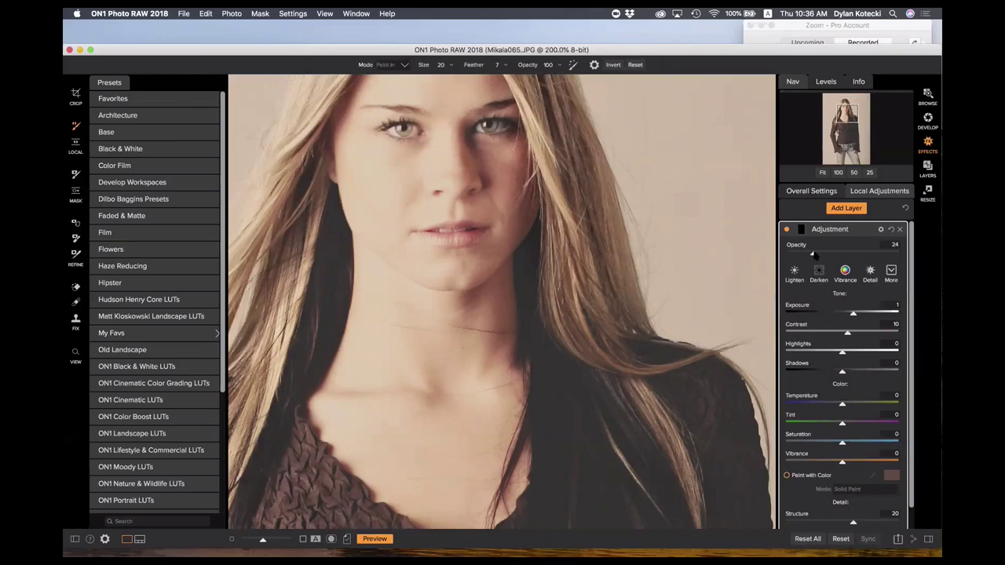
{"action": "left_click", "coordinate": [821, 172]}
{"action": "left_click", "coordinate": [786, 229]}
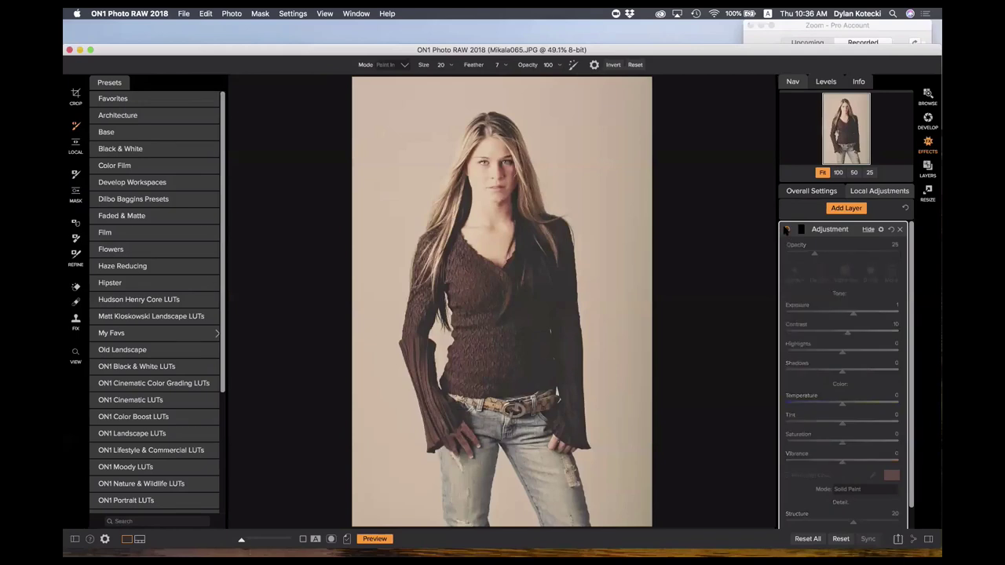
{"action": "left_click", "coordinate": [786, 229]}
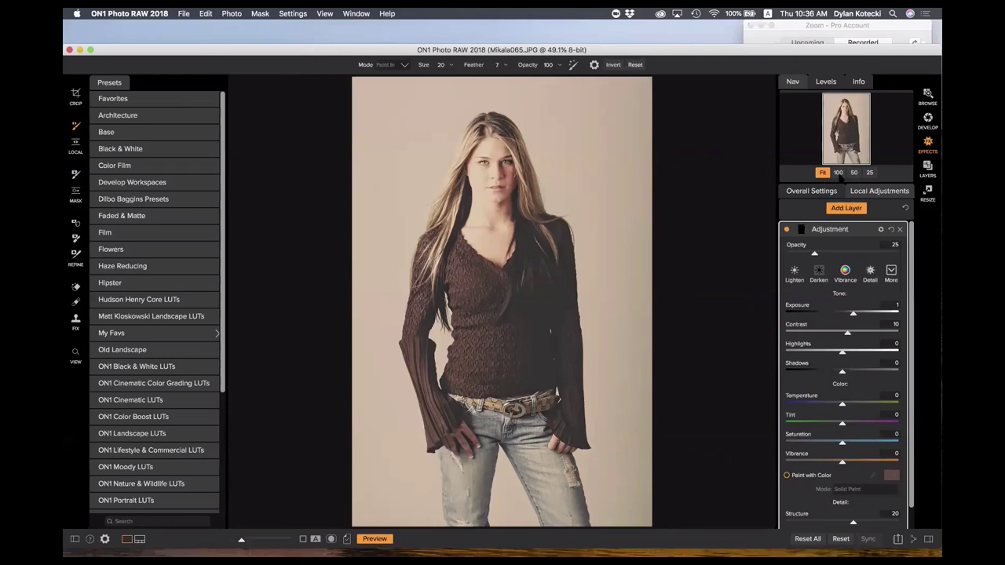
Add a second adjustment layer for the lips using the Vibrance style, and lower its opacity to 21.
{"action": "left_click", "coordinate": [838, 172]}
{"action": "left_click", "coordinate": [855, 113]}
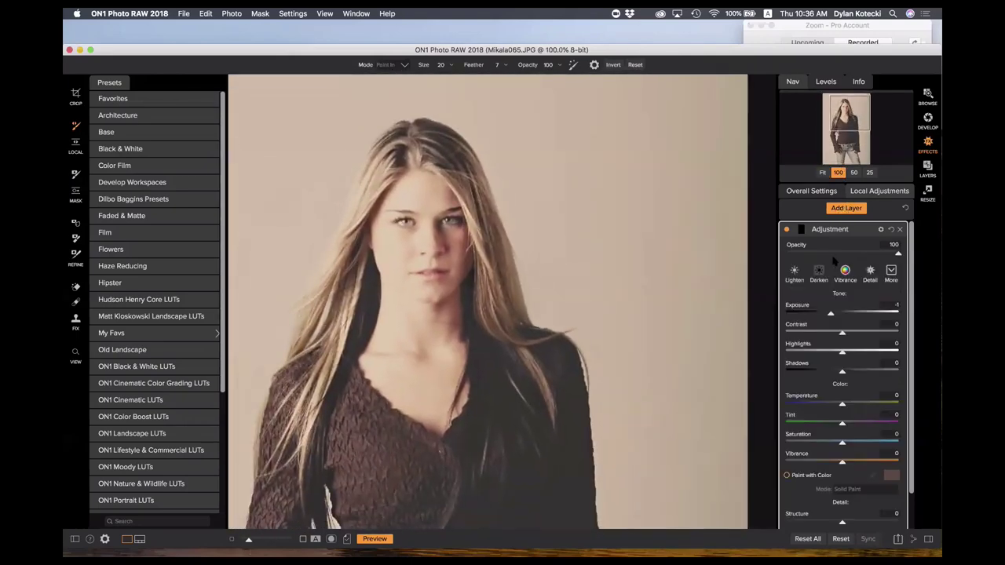
{"action": "left_click", "coordinate": [844, 272]}
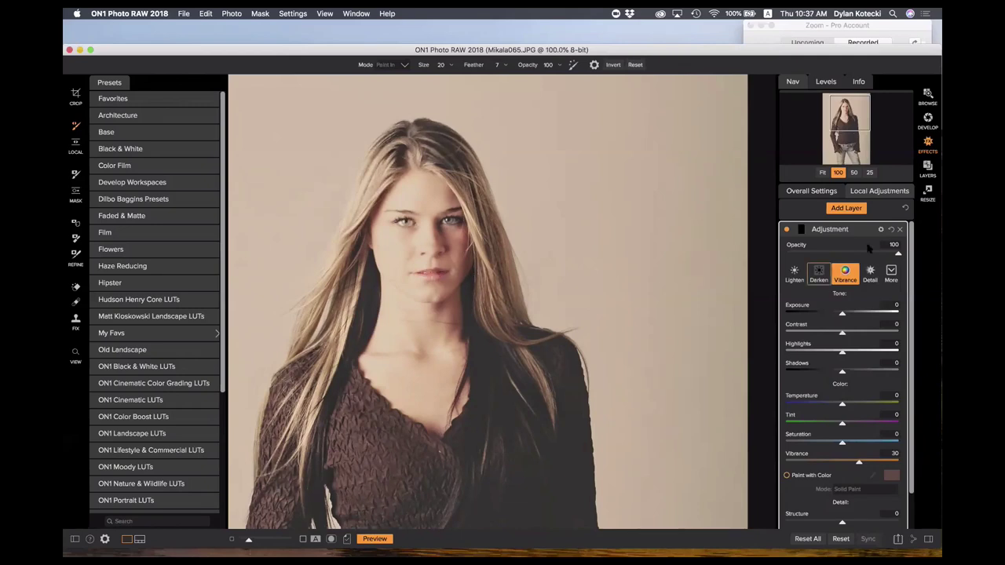
{"action": "left_click_drag", "start_coordinate": [896, 252], "coordinate": [811, 252]}
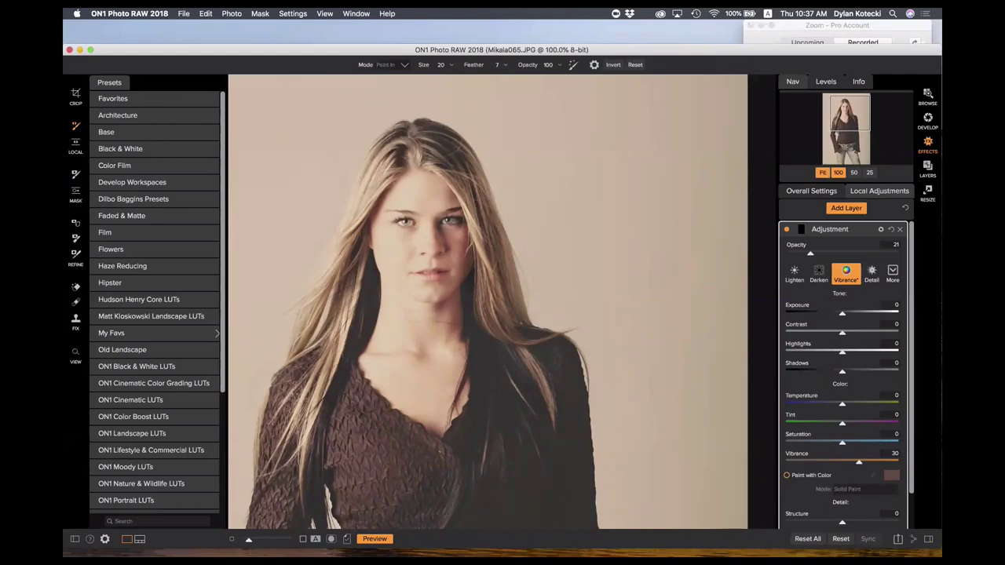
Fit the whole portrait in view and compare the edit with the original by switching the preview off and on.
{"action": "left_click", "coordinate": [821, 171]}
{"action": "left_click", "coordinate": [371, 540]}
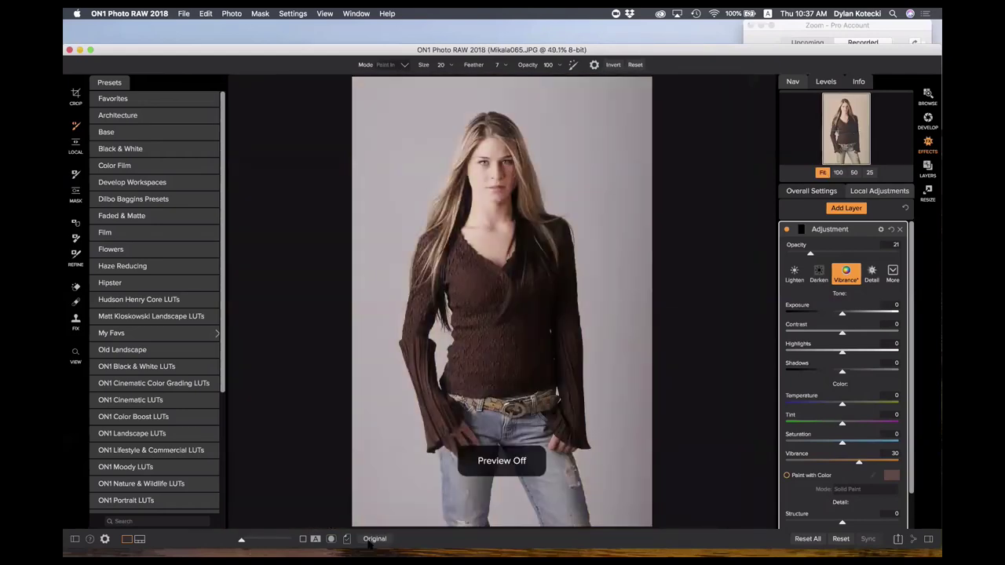
{"action": "left_click", "coordinate": [373, 540]}
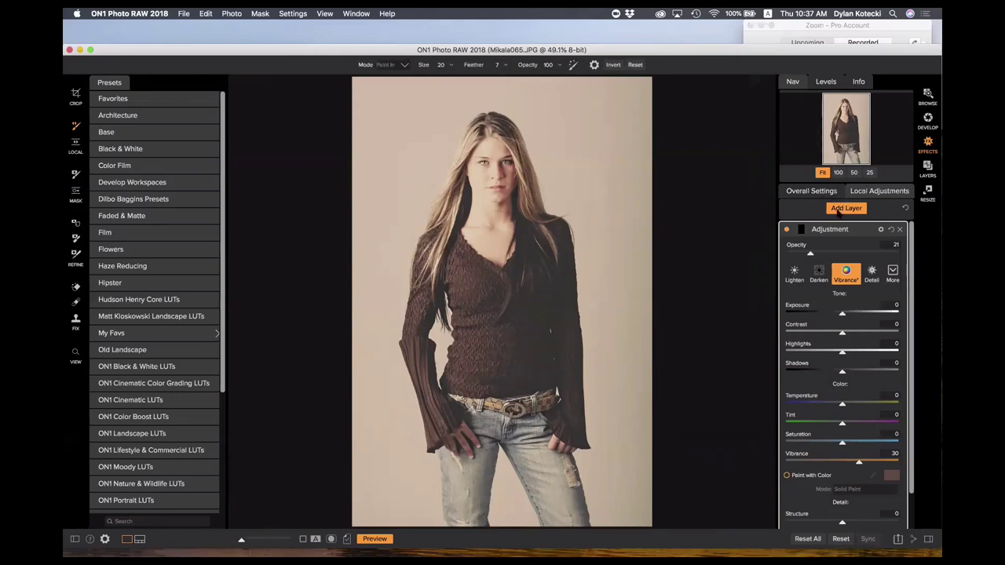
Rename the eye adjustment layer as Eyes-Adjustment.
{"action": "scroll", "coordinate": [844, 237], "scroll_direction": "down", "scroll_amount": 2}
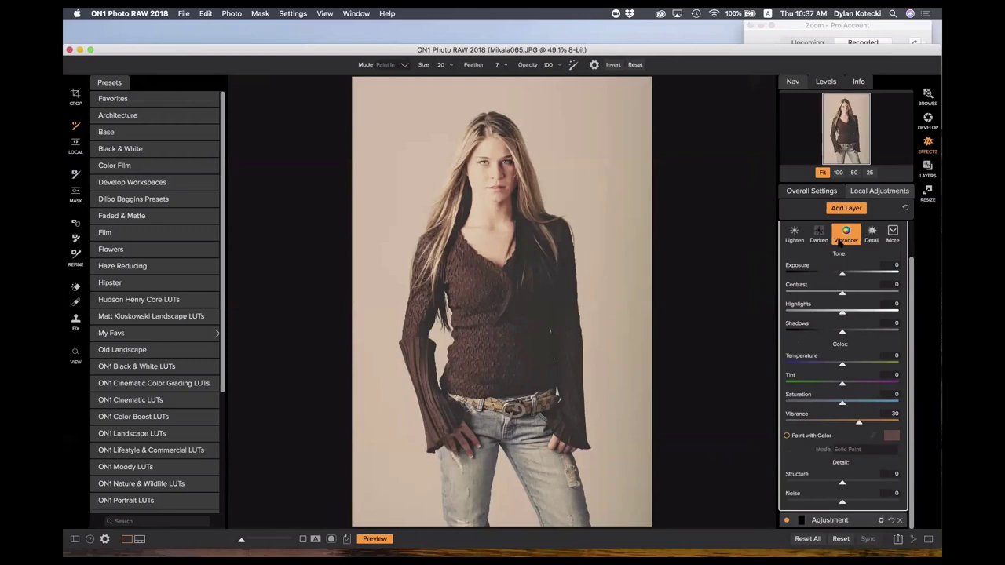
{"action": "double_click", "coordinate": [835, 522]}
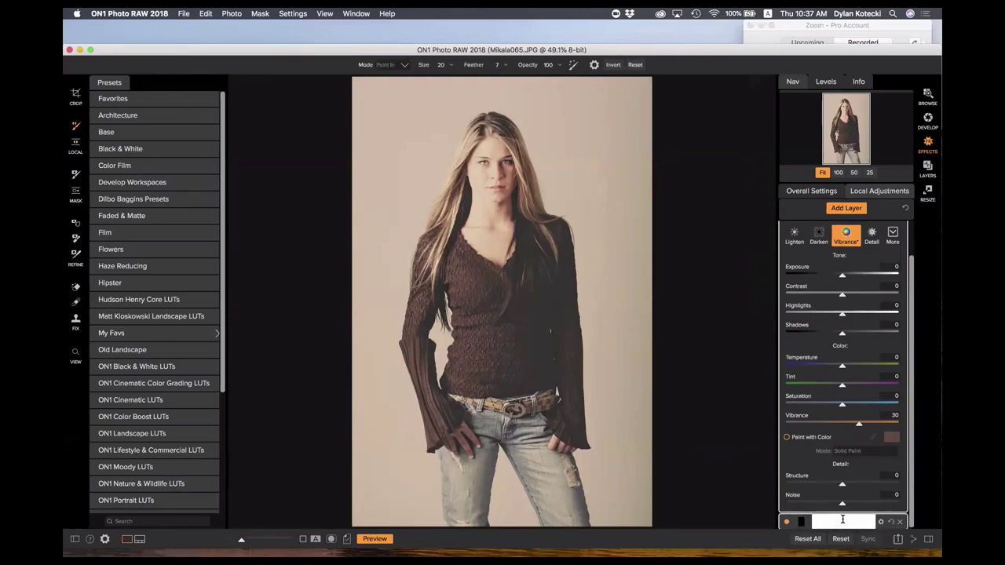
{"action": "type", "text": "Eyes-Adjustment"}
{"action": "key", "text": "Return"}
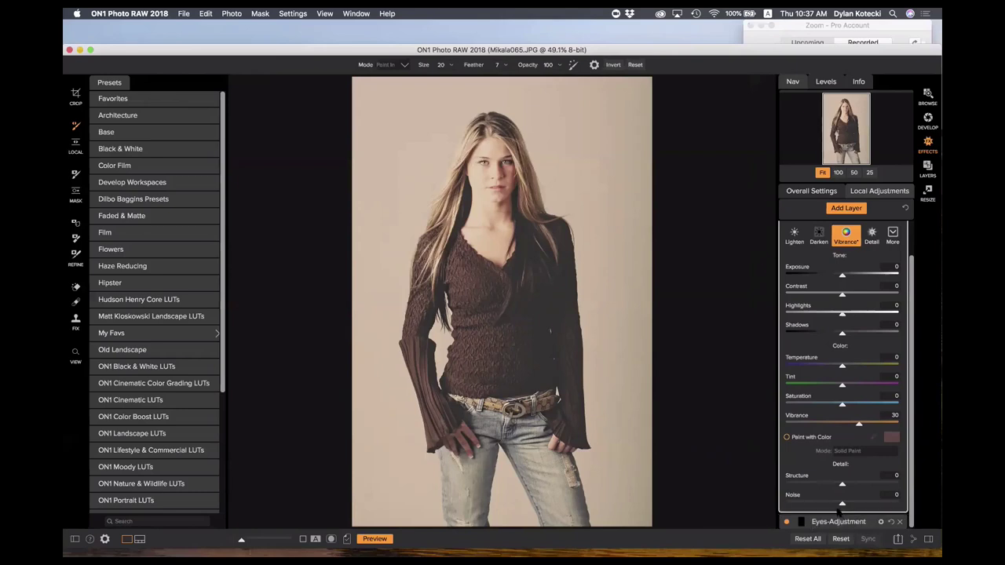
Rename the lip adjustment layer as Lips-Adjustment and return to the overall filter settings.
{"action": "scroll", "coordinate": [816, 283], "scroll_direction": "up", "scroll_amount": 2}
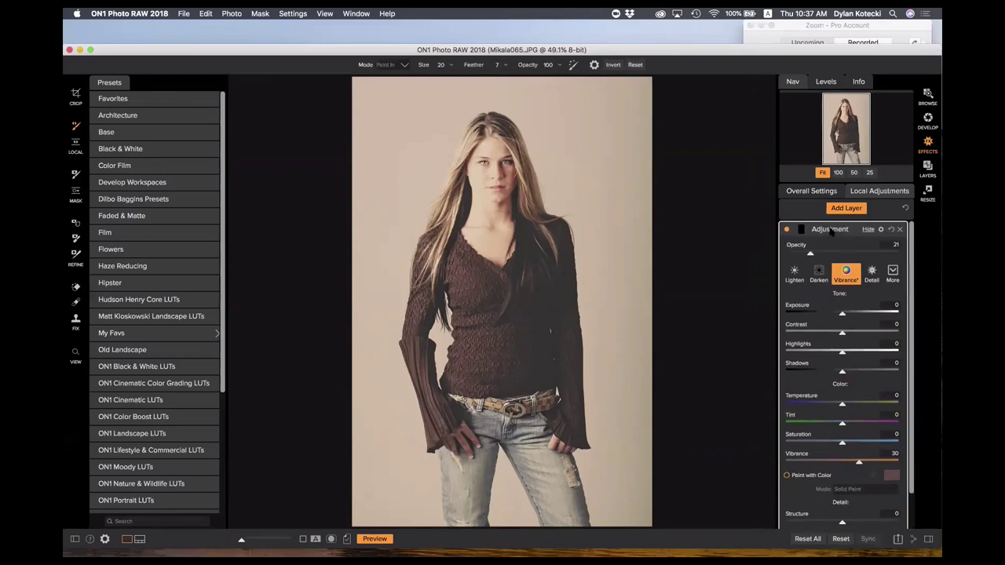
{"action": "double_click", "coordinate": [834, 228]}
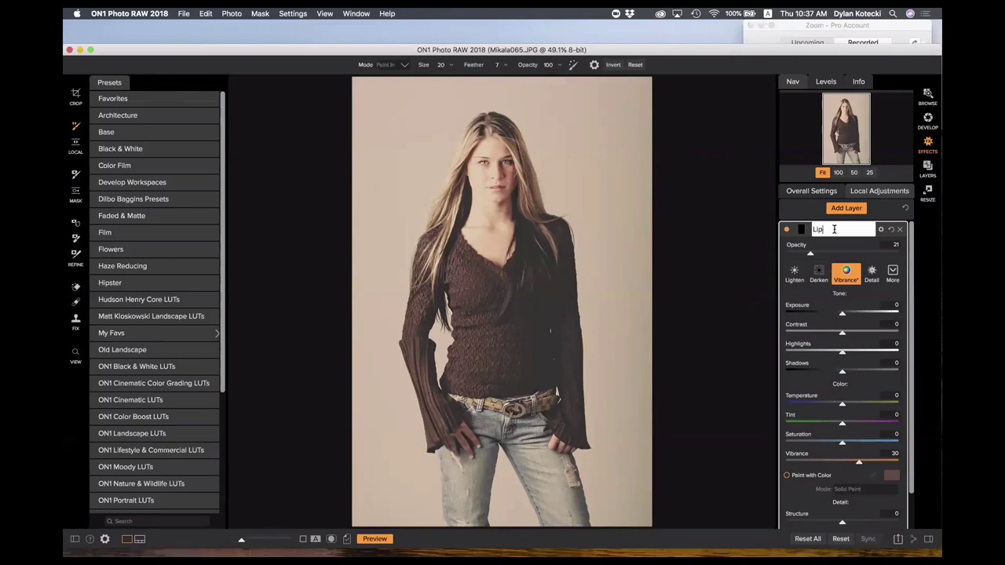
{"action": "type", "text": "Lips-Adjustment"}
{"action": "key", "text": "Return"}
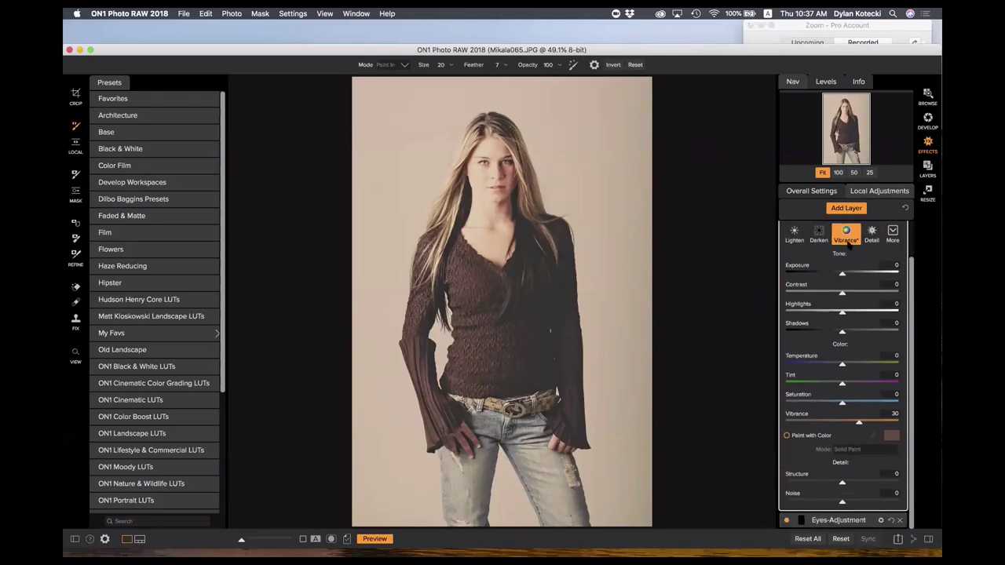
{"action": "left_click", "coordinate": [832, 195]}
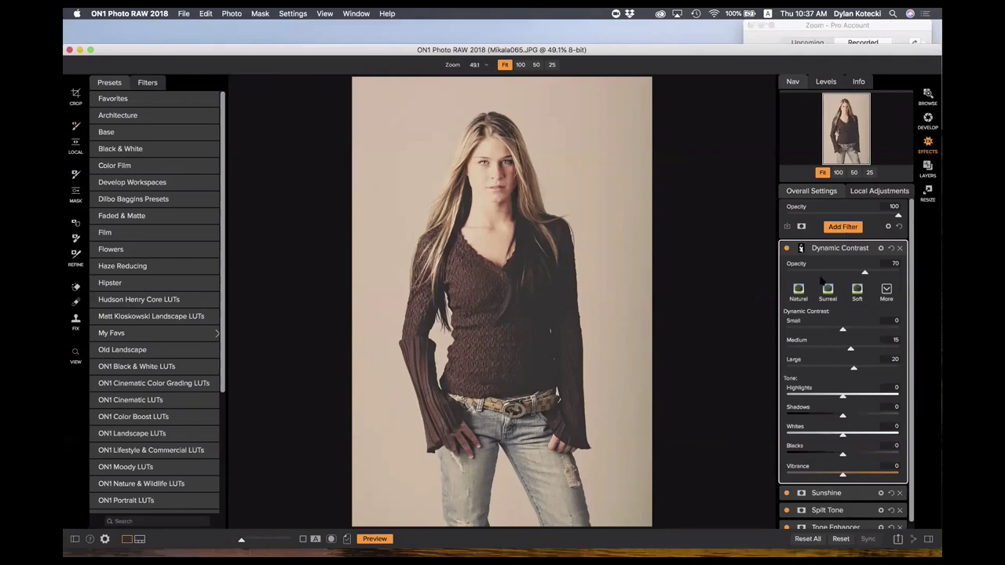
Add a Vignette filter with the Big Softy style and move its centre onto the subject's upper chest.
{"action": "left_click", "coordinate": [850, 228]}
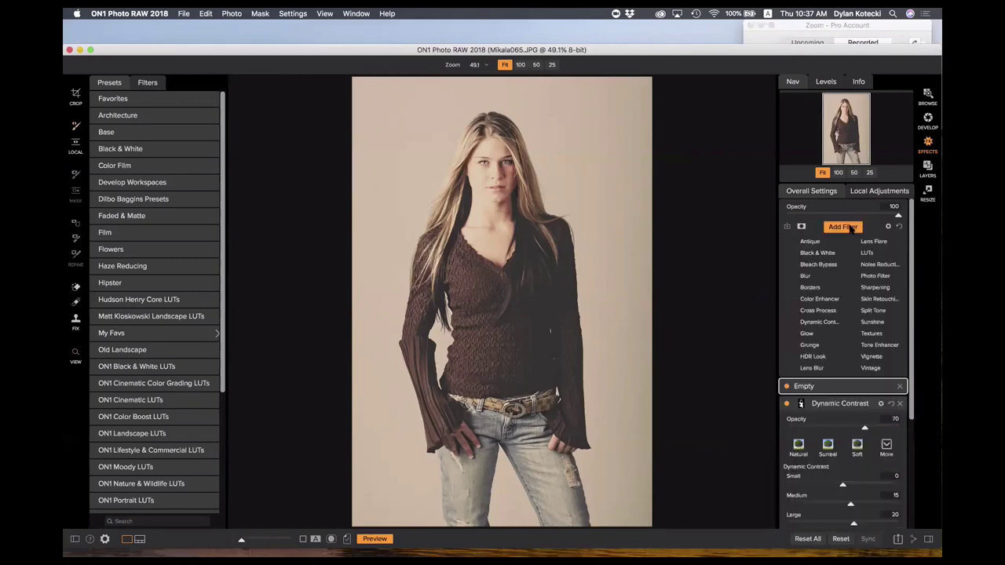
{"action": "left_click", "coordinate": [869, 355]}
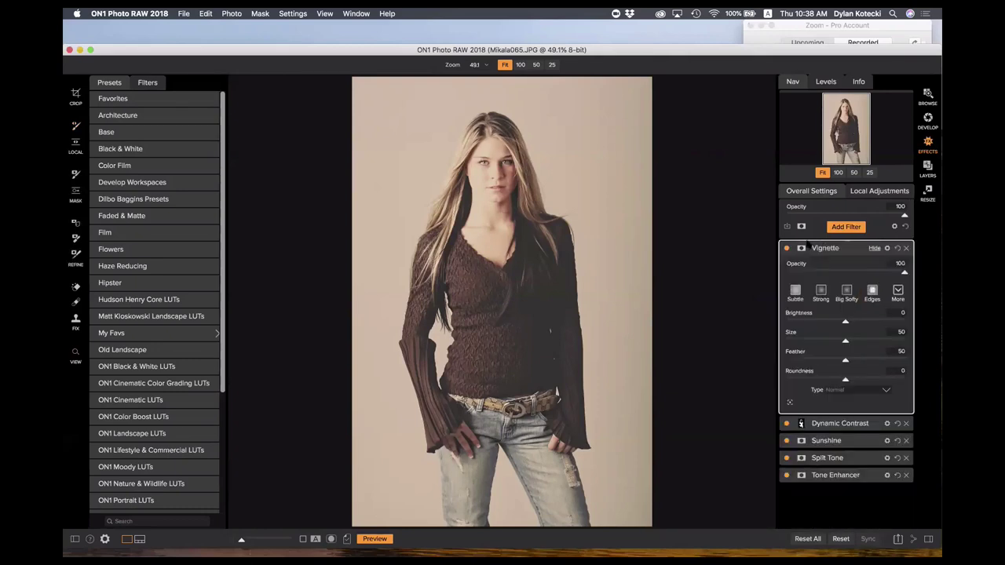
{"action": "left_click", "coordinate": [846, 290]}
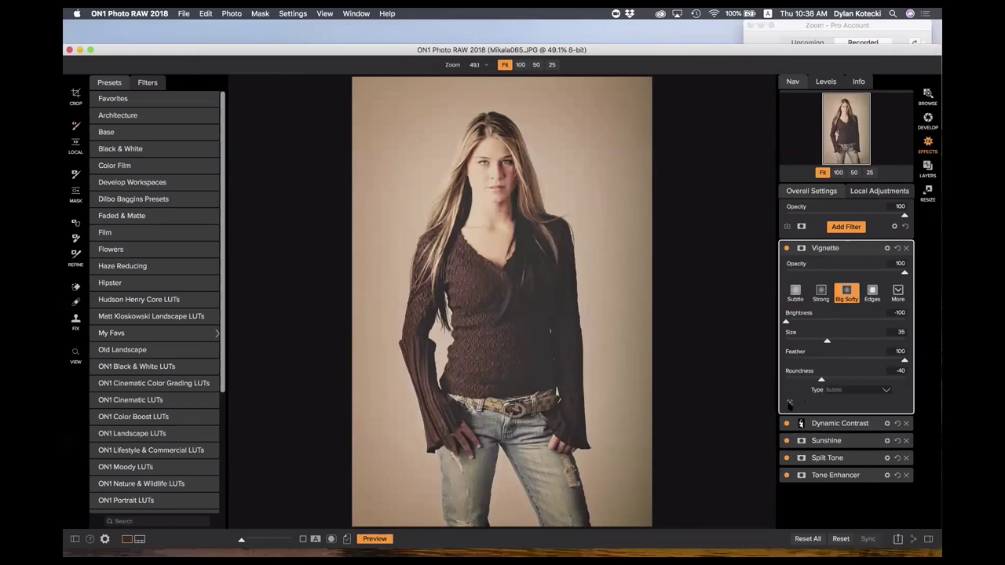
{"action": "left_click", "coordinate": [789, 403]}
{"action": "left_click_drag", "start_coordinate": [487, 179], "coordinate": [494, 229]}
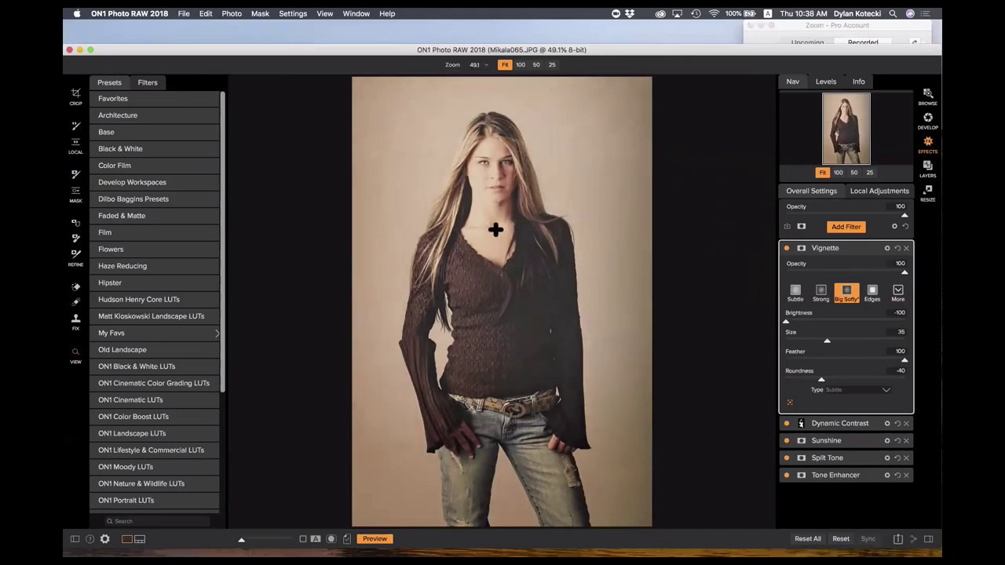
Fit the whole portrait in view and compare the vignetted result with the original using the preview.
{"action": "left_click", "coordinate": [504, 237]}
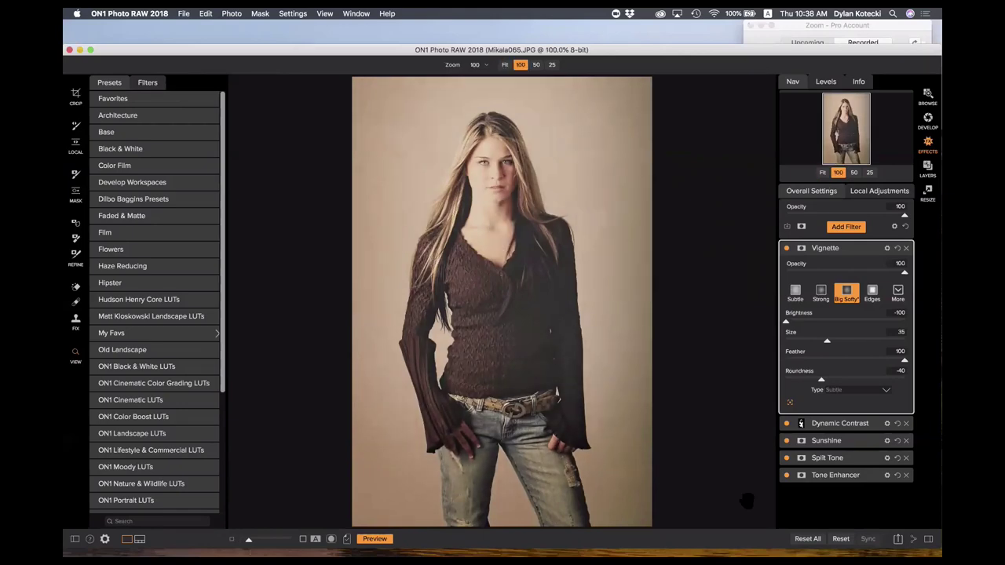
{"action": "left_click", "coordinate": [822, 173]}
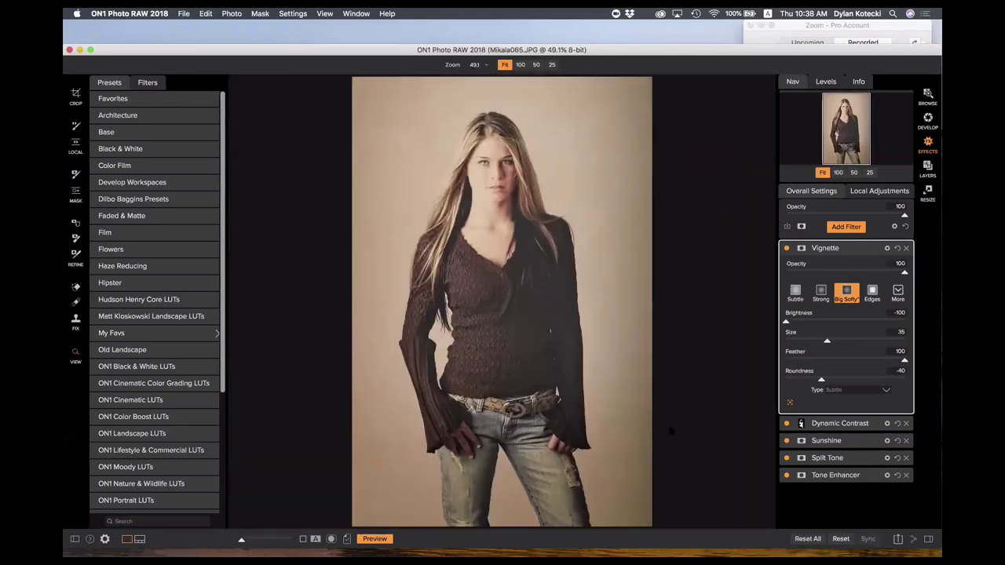
{"action": "left_click", "coordinate": [384, 540]}
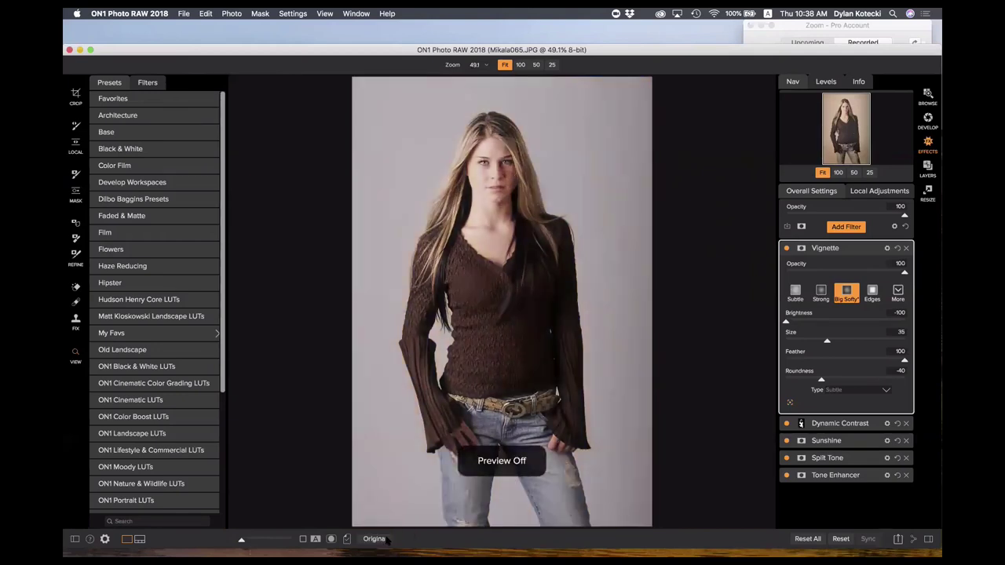
{"action": "left_click", "coordinate": [375, 539]}
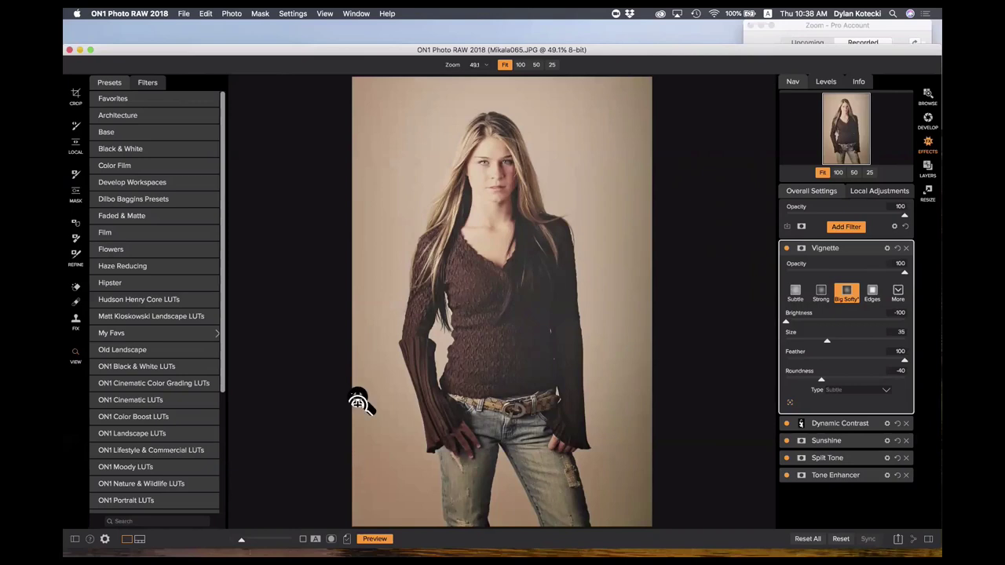
Save all current settings as a preset in the Faded & Matte category, named with the model's first name plus "Matted".
{"action": "left_click", "coordinate": [232, 14]}
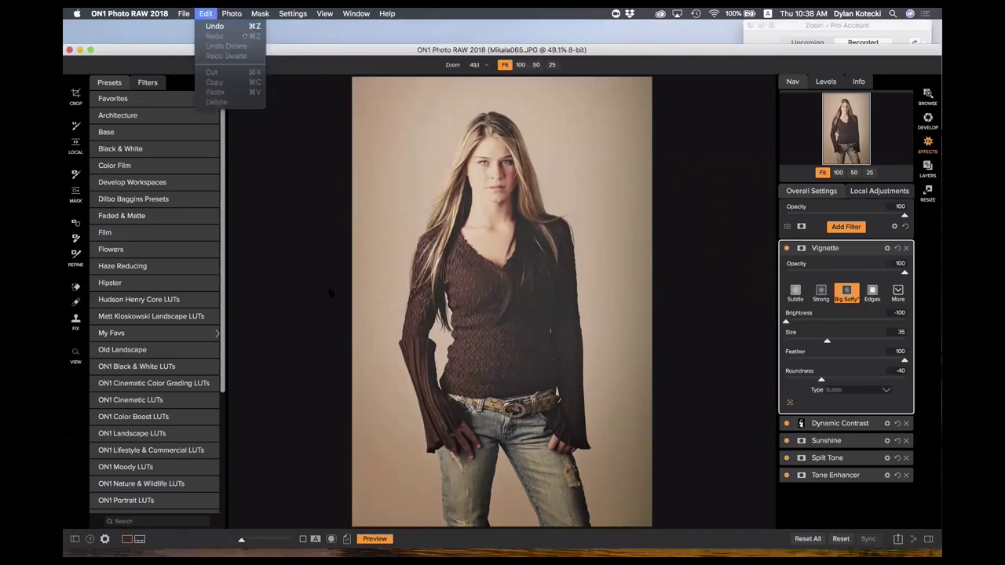
{"action": "left_click", "coordinate": [288, 24]}
{"action": "left_click", "coordinate": [280, 13]}
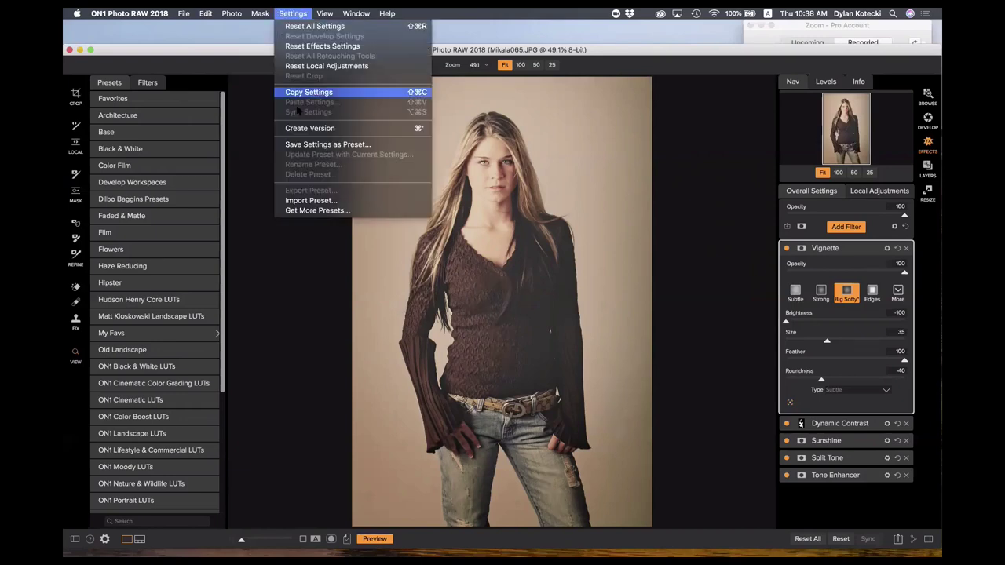
{"action": "left_click", "coordinate": [298, 144]}
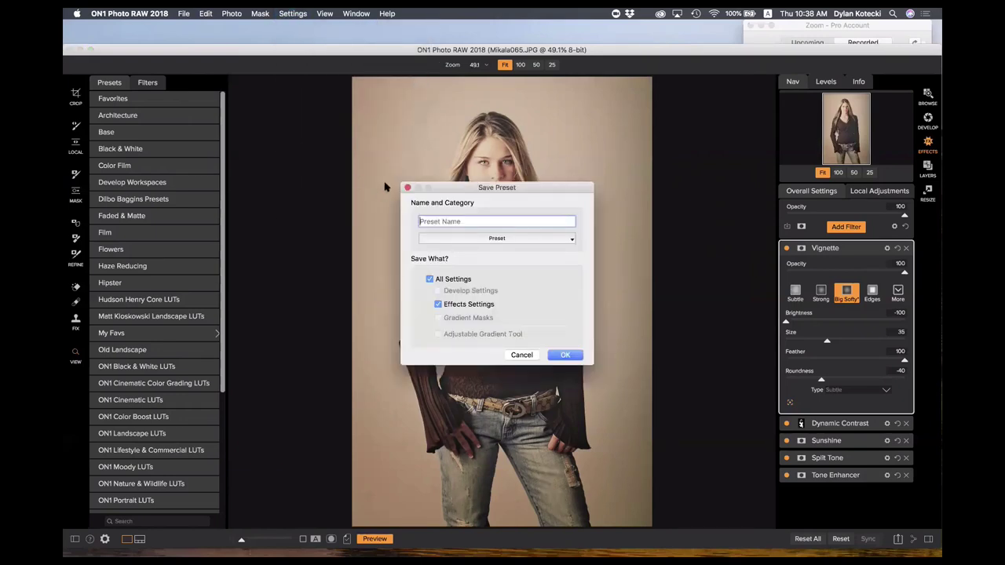
{"action": "type", "text": "Mikayla Matted"}
{"action": "left_click", "coordinate": [505, 239]}
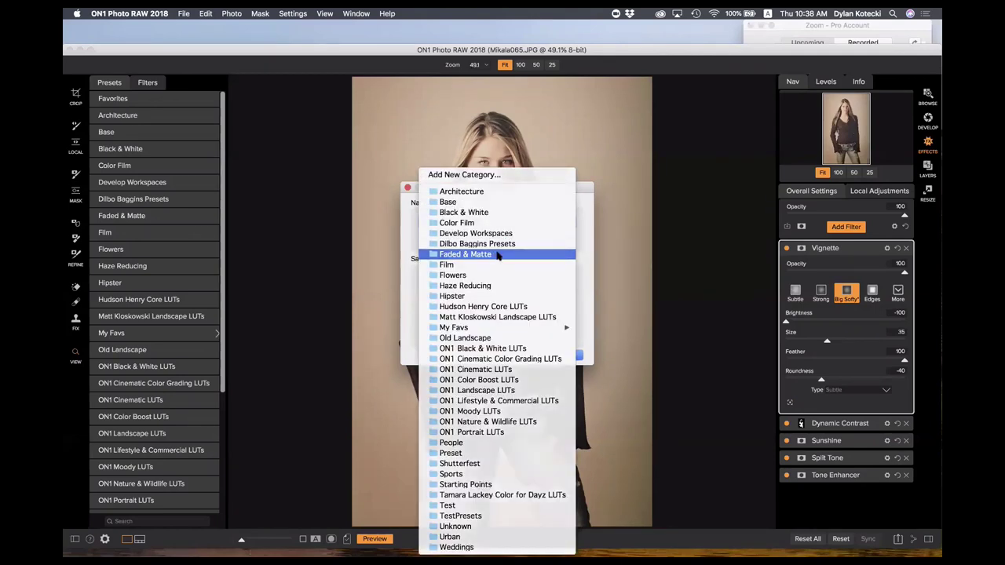
{"action": "left_click", "coordinate": [494, 255]}
{"action": "left_click", "coordinate": [566, 357]}
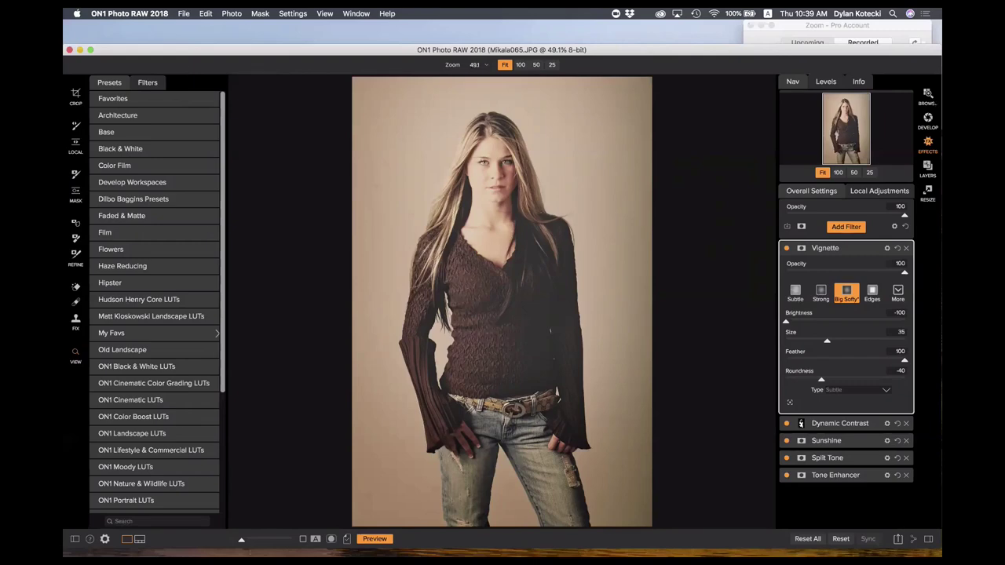
Return to the Browse module and open the Layers folder inside Demo Photos.
{"action": "left_click", "coordinate": [927, 98]}
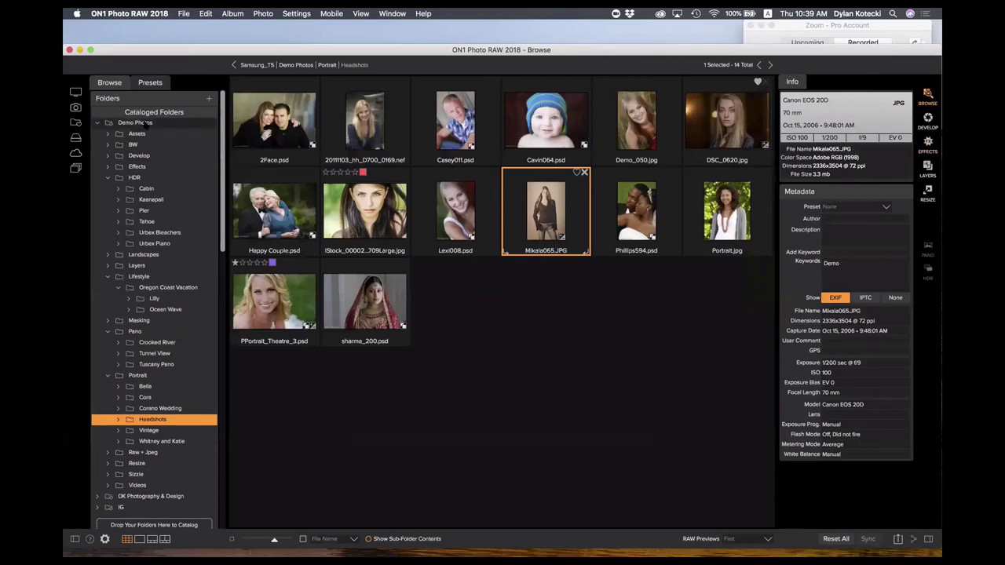
{"action": "left_click", "coordinate": [145, 124]}
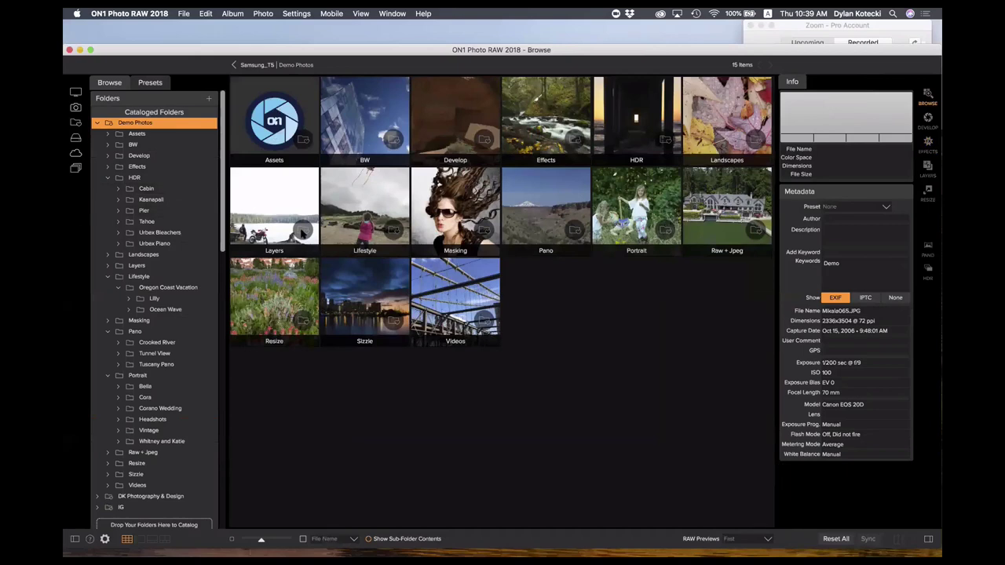
{"action": "left_click", "coordinate": [257, 219]}
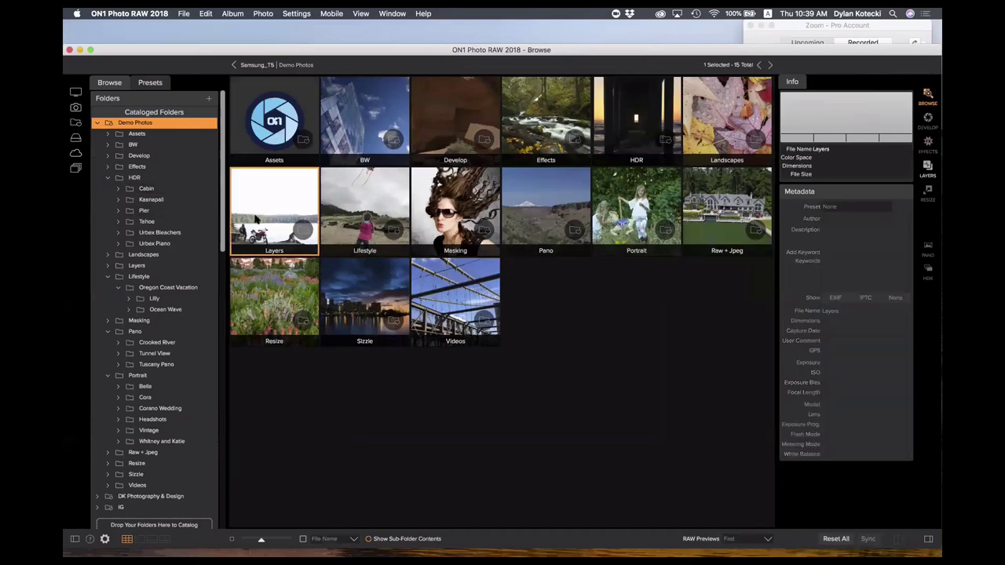
{"action": "double_click", "coordinate": [255, 219]}
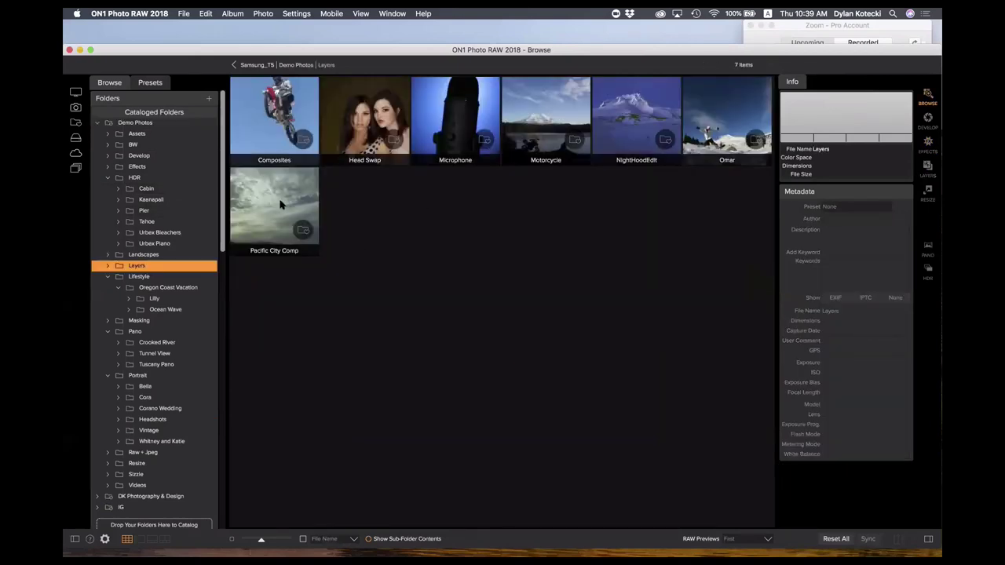
{"action": "double_click", "coordinate": [276, 204]}
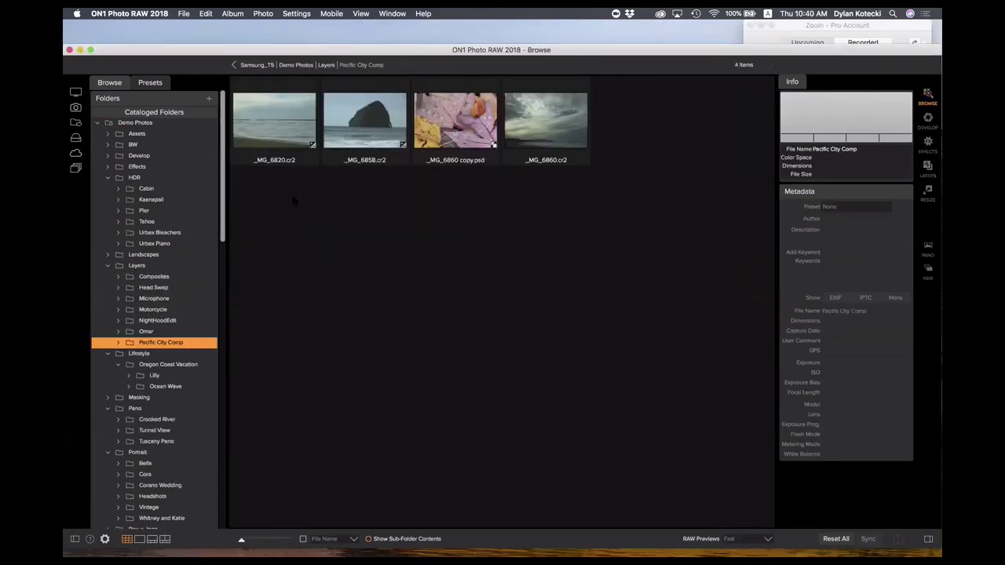
{"action": "left_click", "coordinate": [543, 133]}
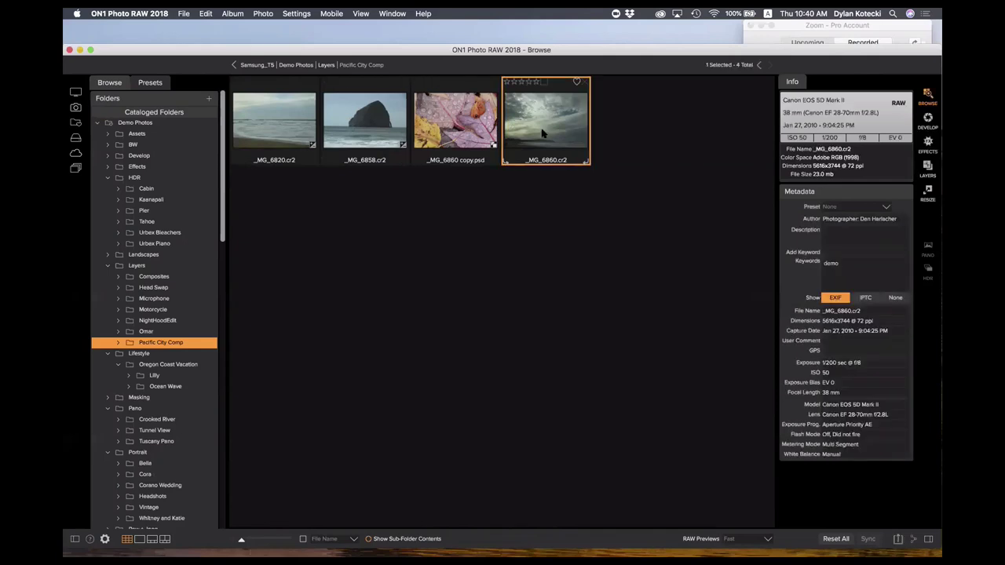
{"action": "left_click", "coordinate": [383, 133]}
{"action": "left_click", "coordinate": [288, 117], "text": "shift"}
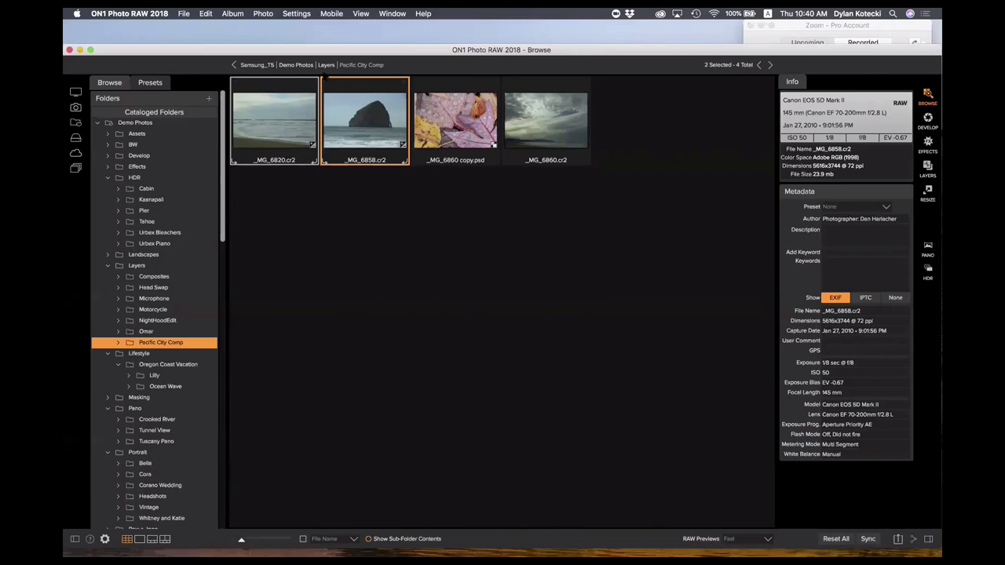
{"action": "left_click", "coordinate": [326, 66]}
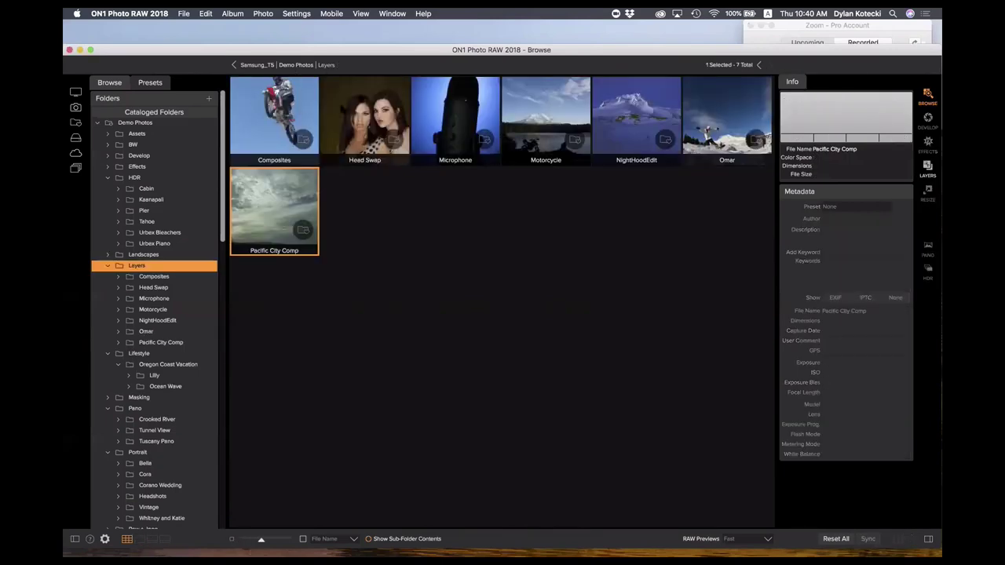
Send all four photos in the Omar folder, Omar076.jpg through Omar079.jpg, to the Layers module as layers of one document.
{"action": "double_click", "coordinate": [751, 123]}
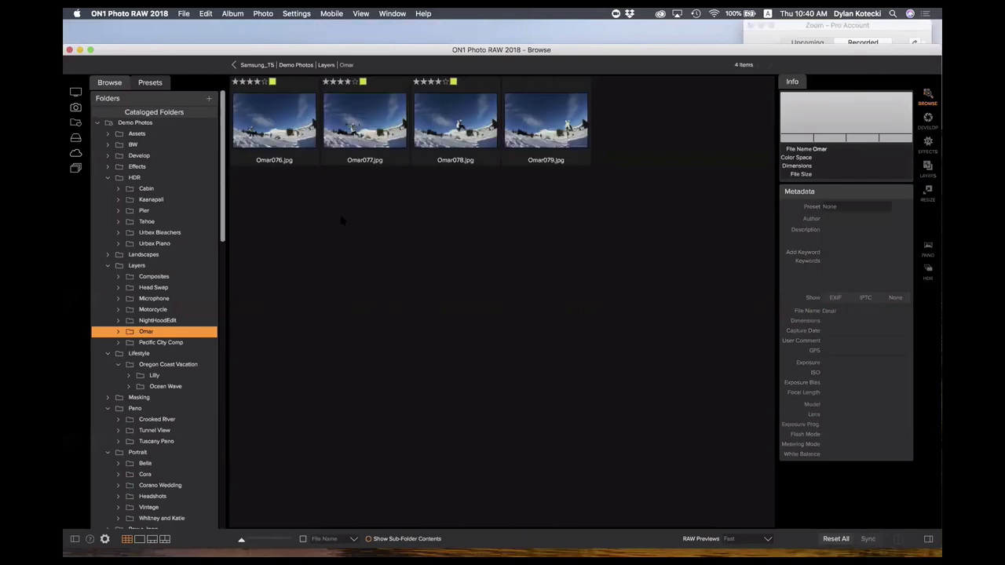
{"action": "left_click", "coordinate": [291, 138]}
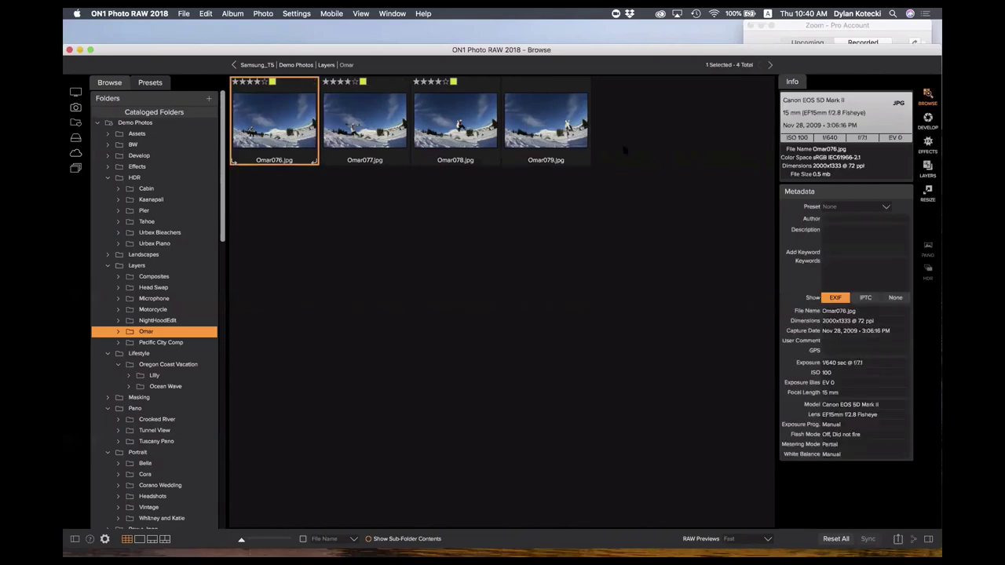
{"action": "left_click", "coordinate": [571, 144], "text": "shift"}
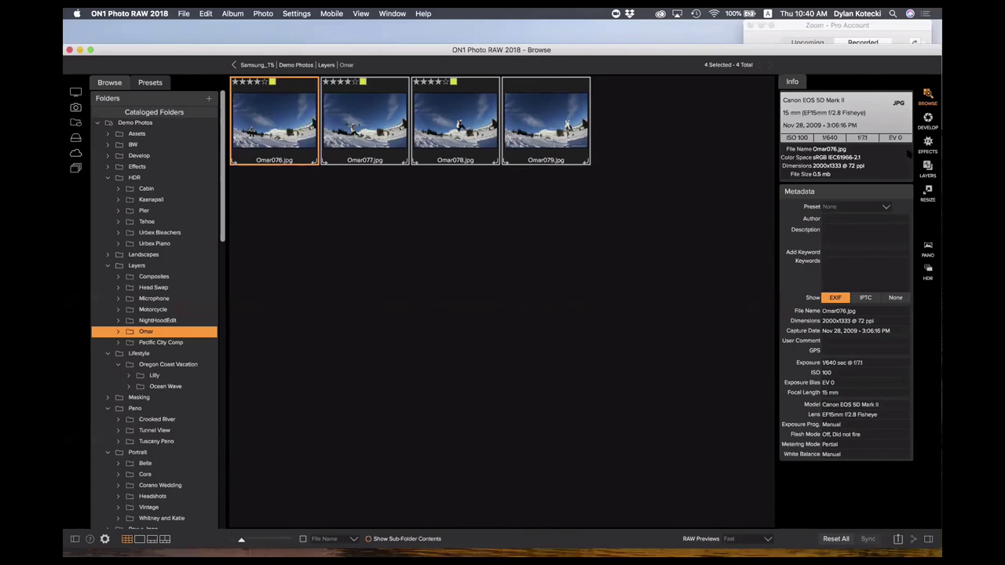
{"action": "left_click", "coordinate": [927, 167]}
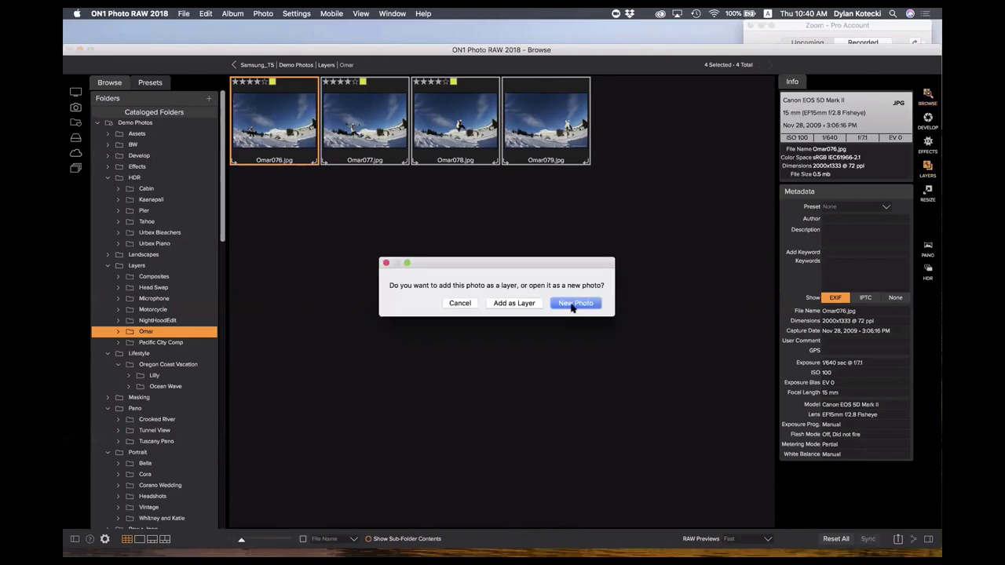
{"action": "left_click", "coordinate": [522, 303]}
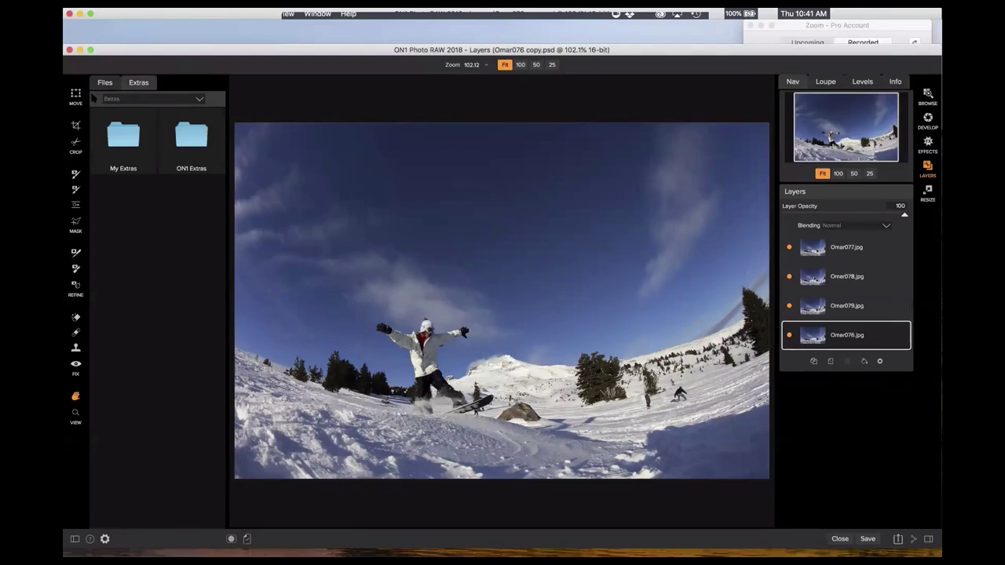
Look through the sky images in the Backgrounds collection of ON1 Extras, and return to the background categories.
{"action": "left_click", "coordinate": [182, 140]}
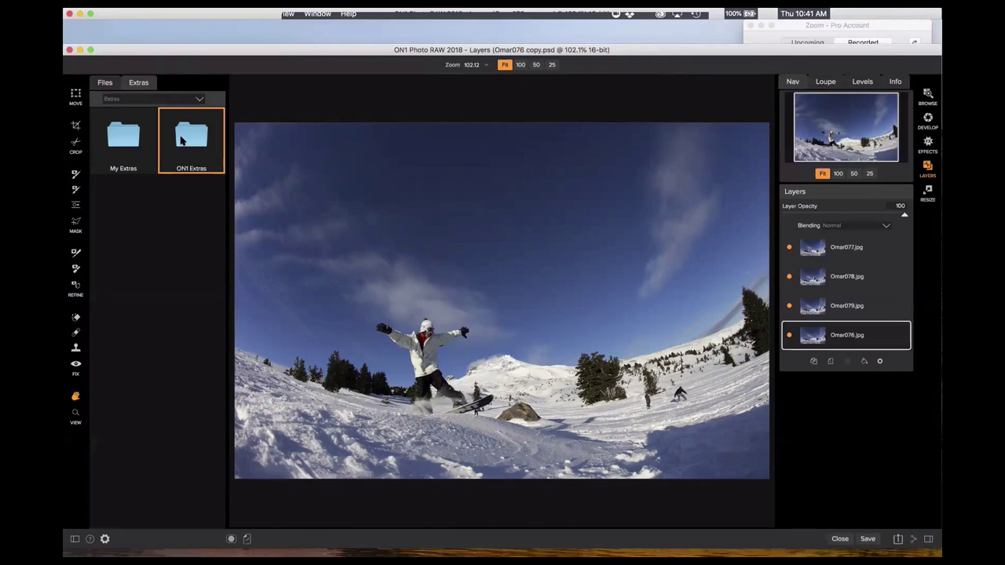
{"action": "double_click", "coordinate": [181, 140]}
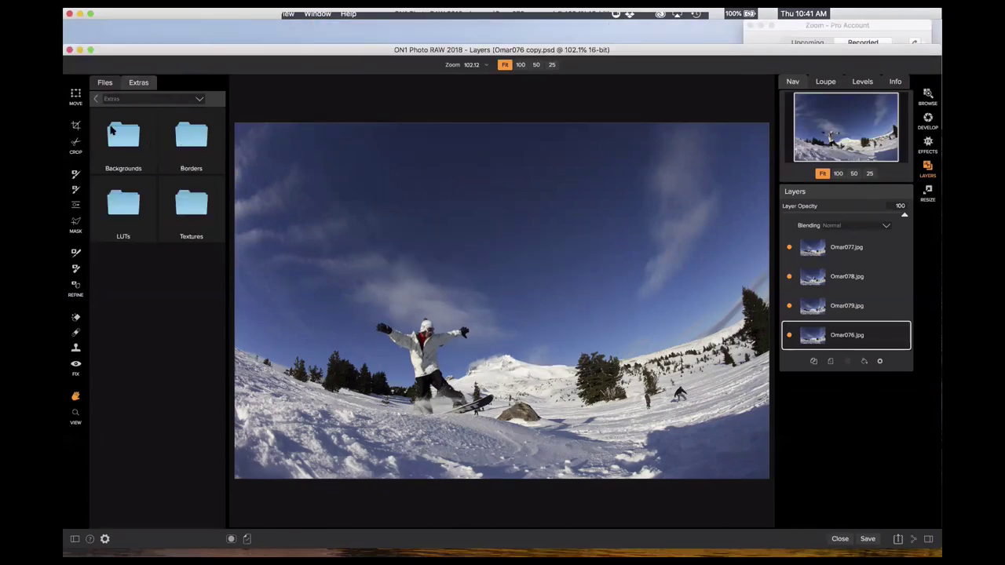
{"action": "double_click", "coordinate": [112, 132]}
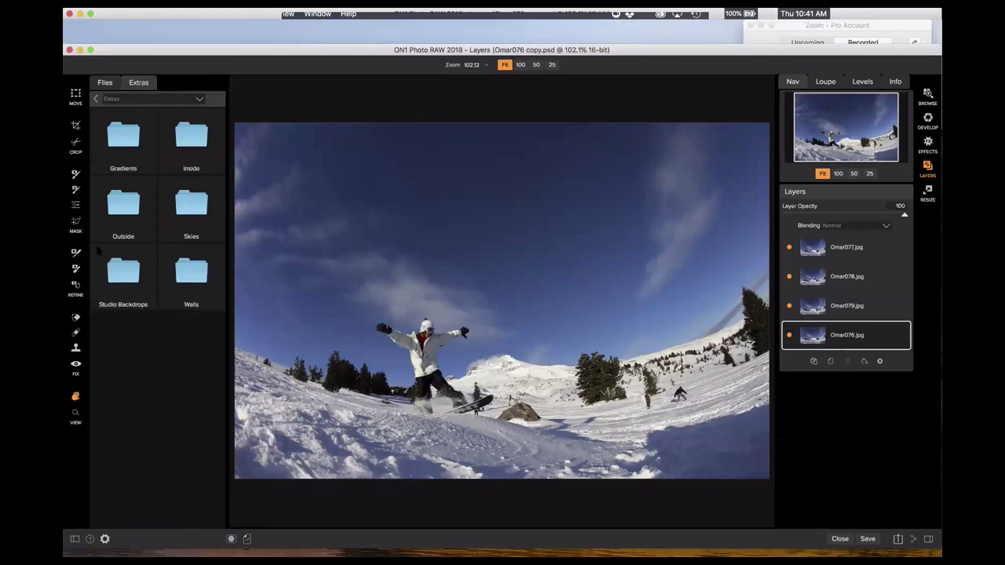
{"action": "double_click", "coordinate": [193, 207]}
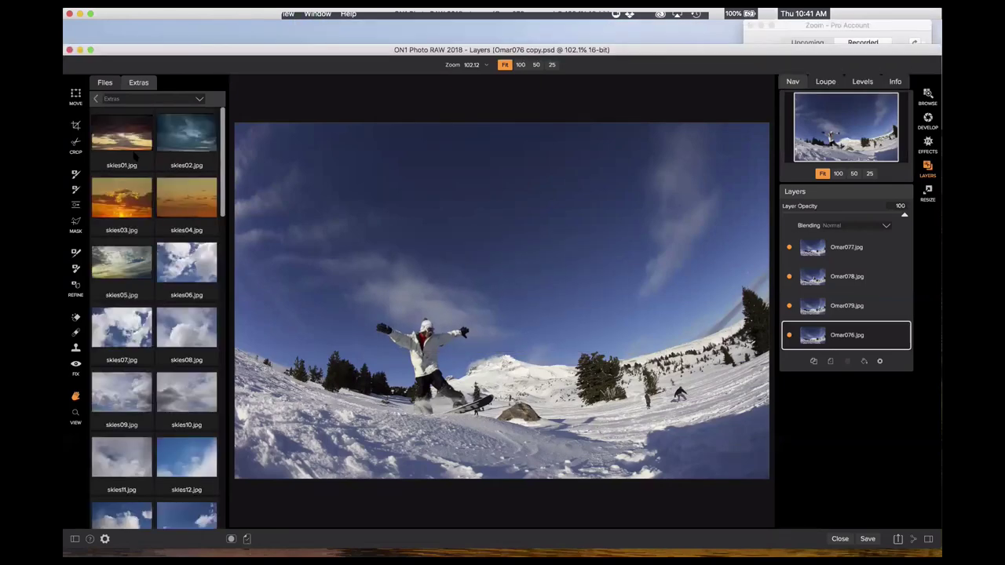
{"action": "scroll", "coordinate": [138, 169], "scroll_direction": "down", "scroll_amount": 5}
{"action": "scroll", "coordinate": [138, 170], "scroll_direction": "down", "scroll_amount": 5}
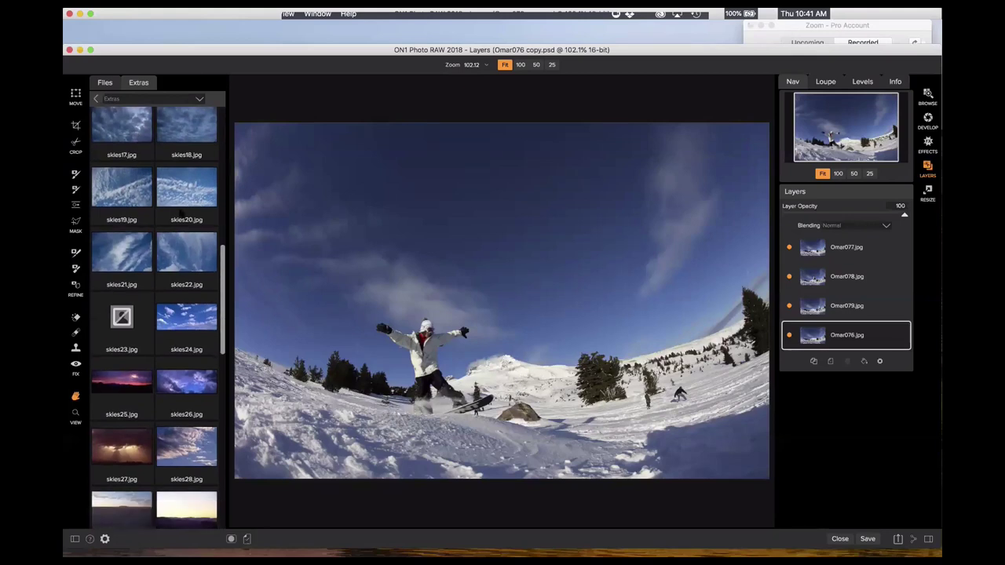
{"action": "scroll", "coordinate": [137, 338], "scroll_direction": "up", "scroll_amount": 1}
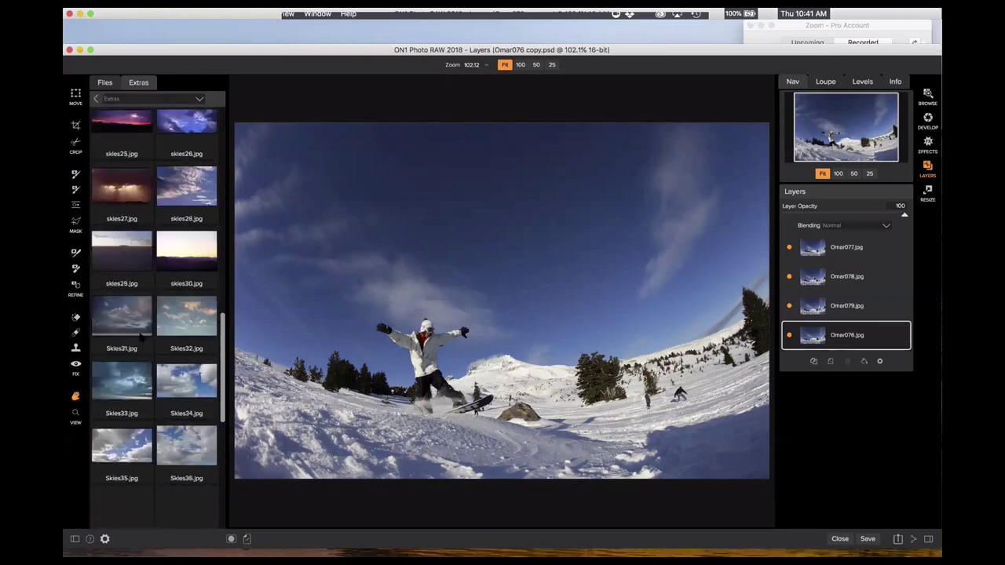
{"action": "scroll", "coordinate": [131, 365], "scroll_direction": "up", "scroll_amount": 10}
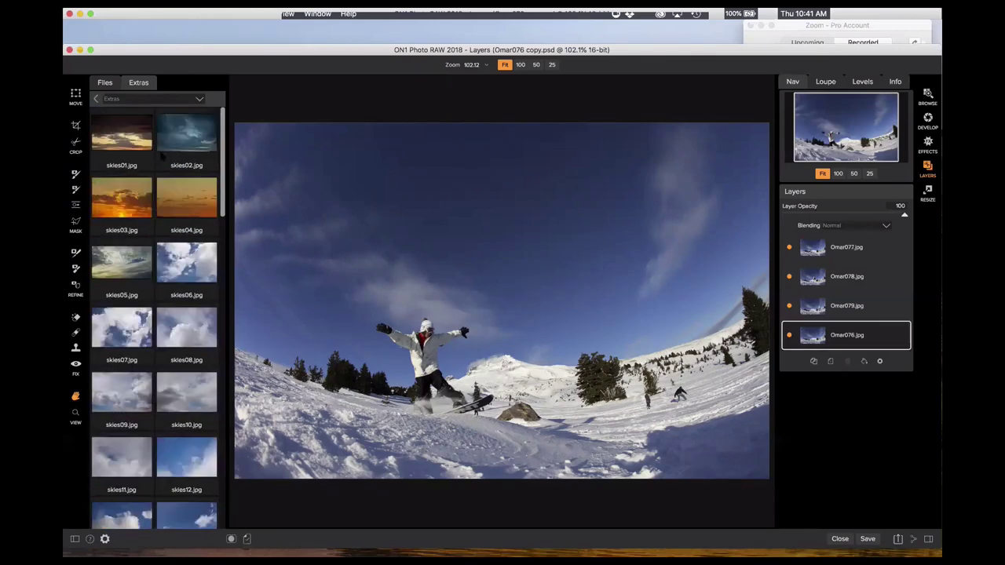
{"action": "left_click", "coordinate": [96, 99]}
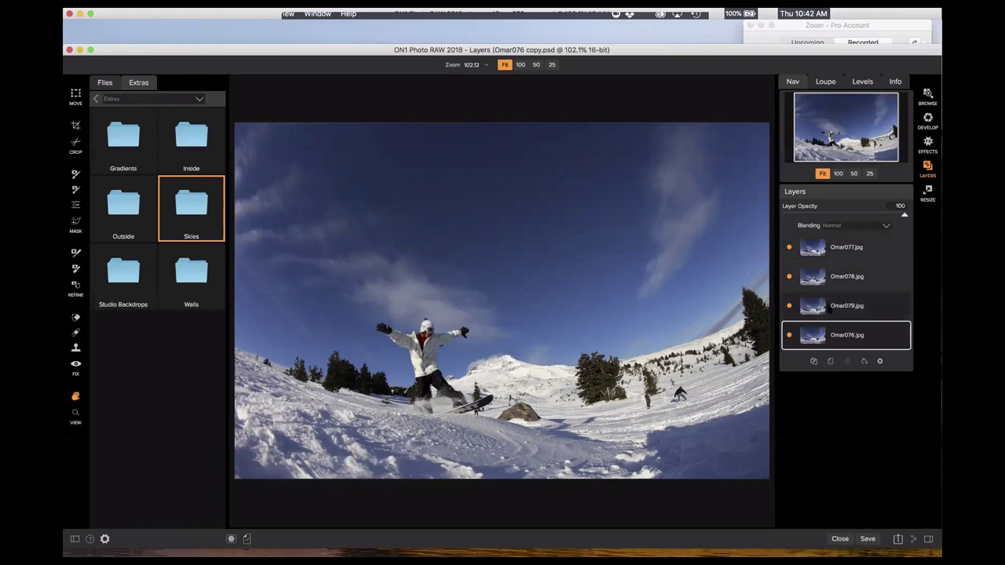
Hide the layers above Omar076.jpg one by one to examine each snowboarder's position, and show all of them again.
{"action": "left_click", "coordinate": [854, 247]}
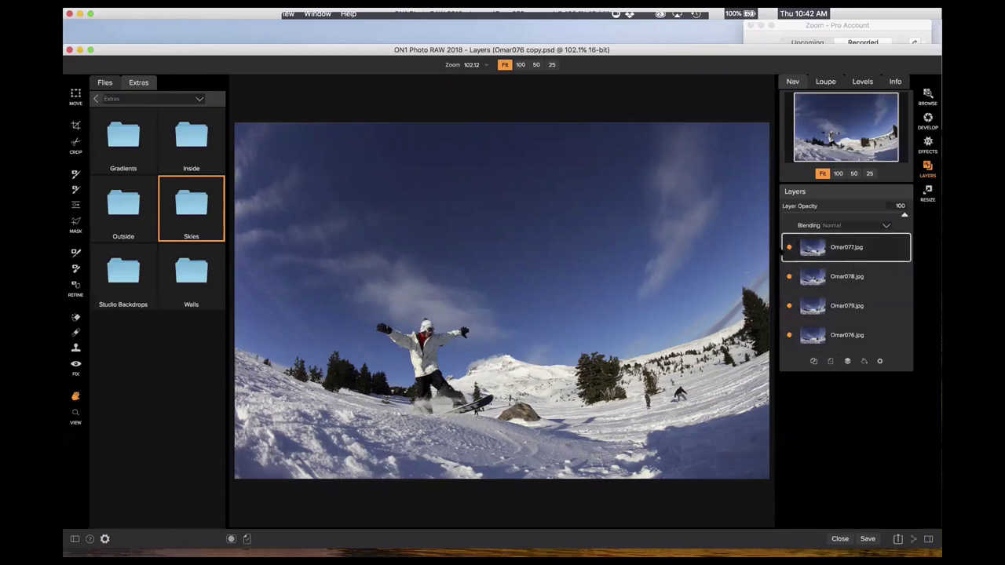
{"action": "left_click", "coordinate": [789, 248]}
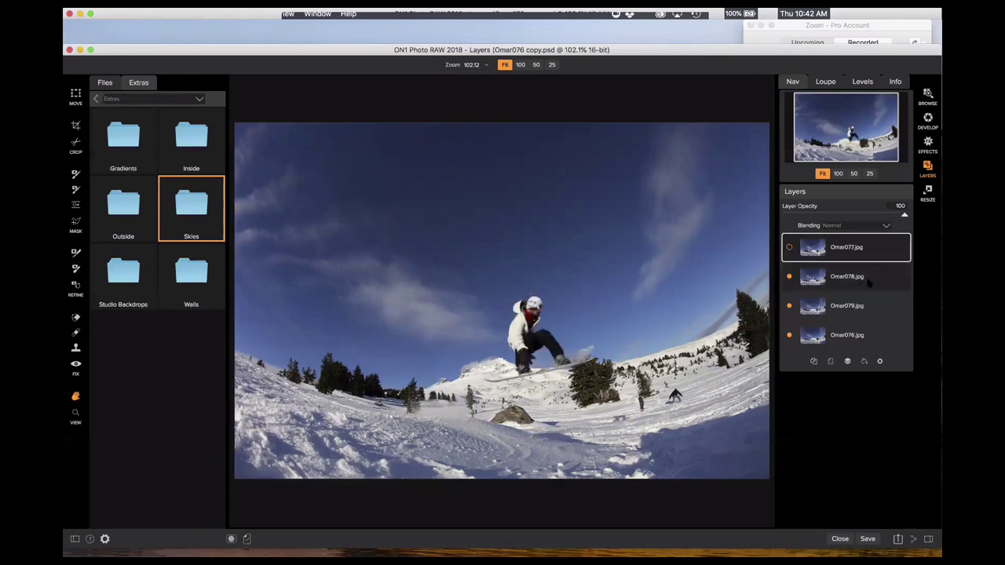
{"action": "left_click", "coordinate": [826, 284]}
{"action": "left_click", "coordinate": [789, 276]}
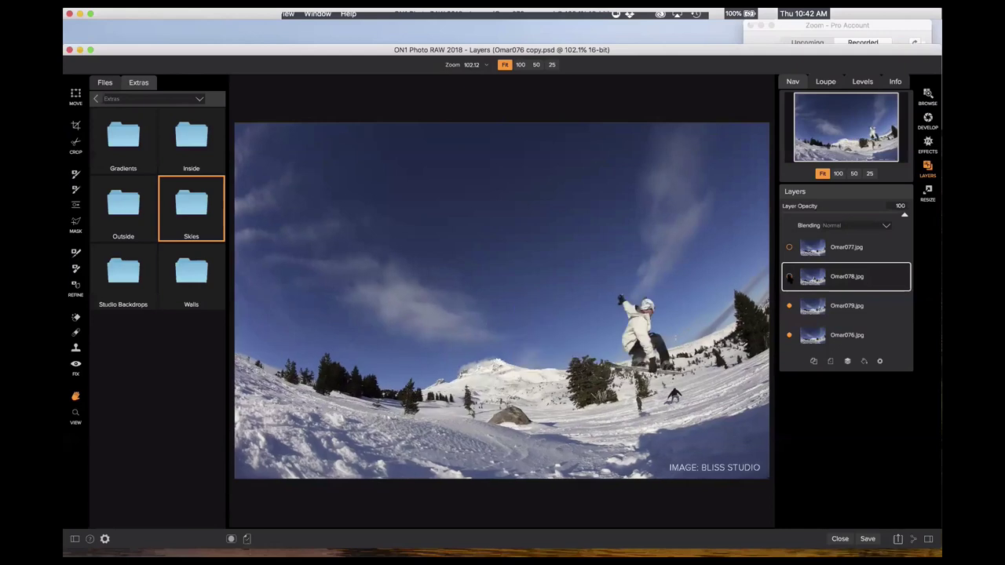
{"action": "left_click", "coordinate": [844, 307]}
{"action": "left_click", "coordinate": [788, 306]}
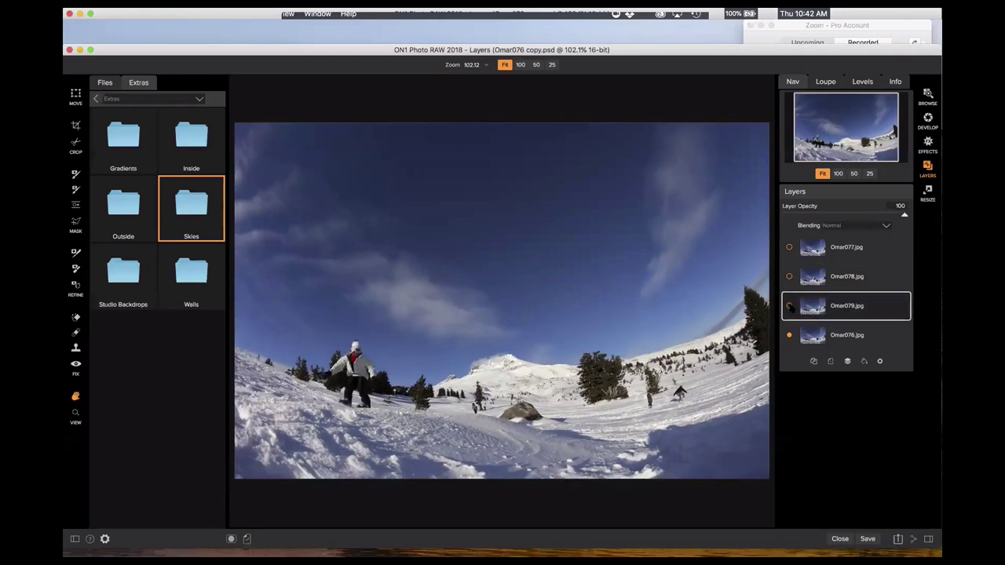
{"action": "left_click", "coordinate": [789, 306]}
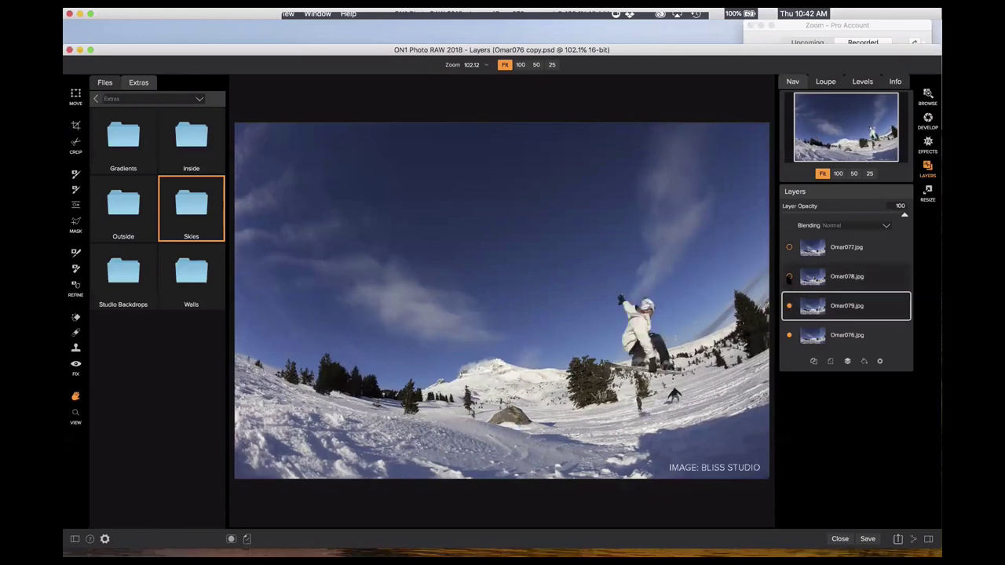
{"action": "left_click", "coordinate": [789, 276]}
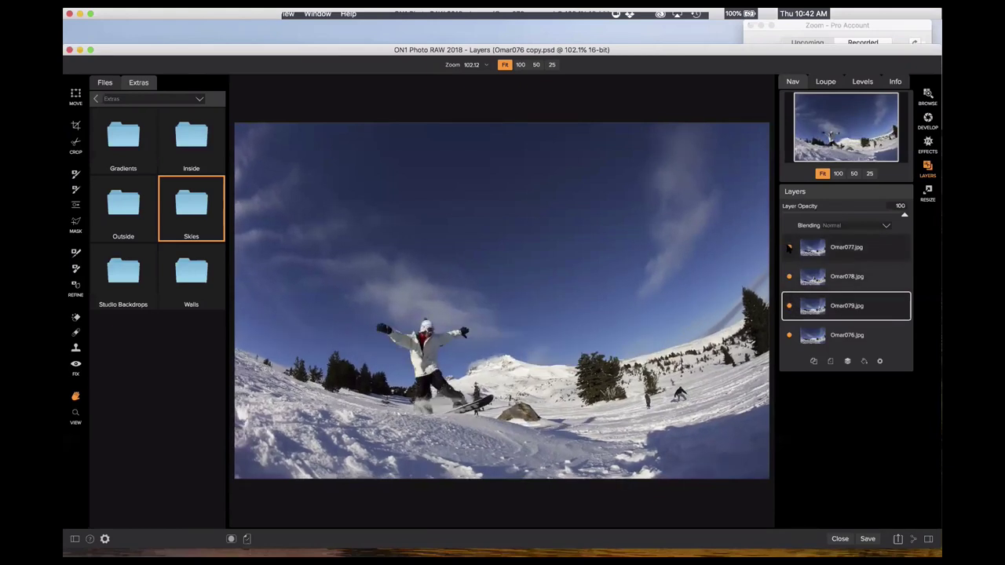
{"action": "left_click", "coordinate": [789, 247]}
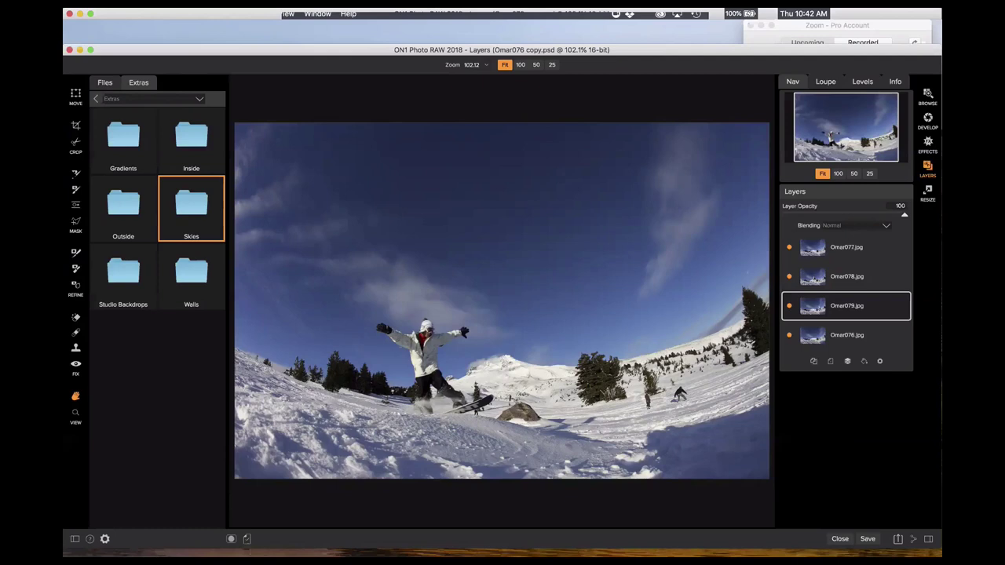
Activate the Masking Brush and reorder the layers so Omar079.jpg is on top, followed by Omar078.jpg, Omar077.jpg and Omar076.jpg.
{"action": "left_click", "coordinate": [852, 253]}
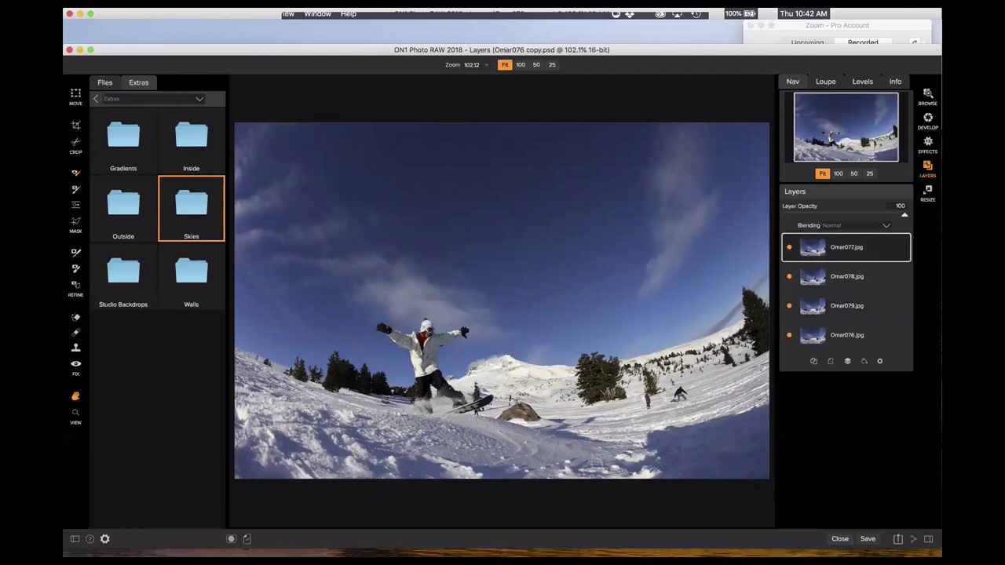
{"action": "key", "text": "b"}
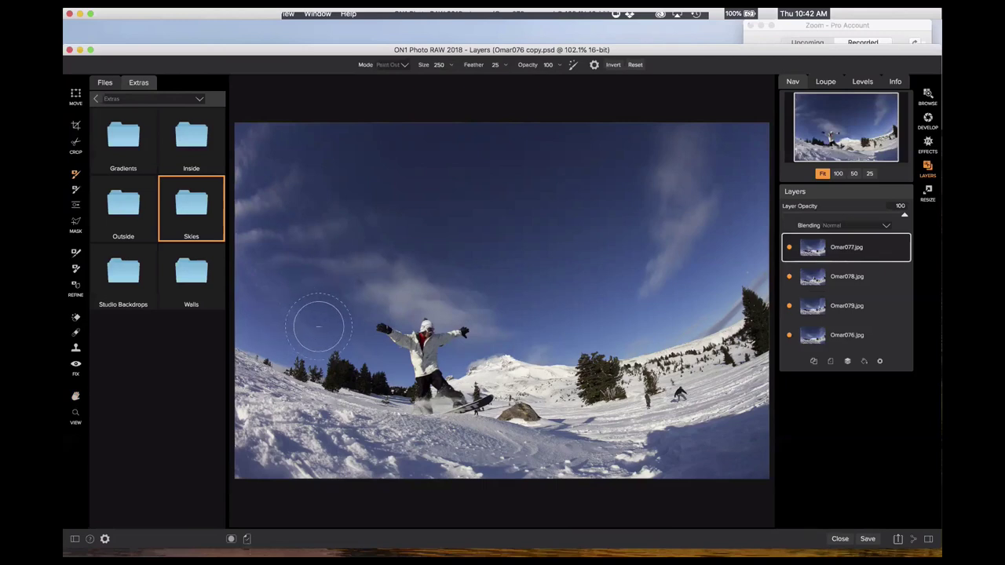
{"action": "left_click", "coordinate": [851, 312]}
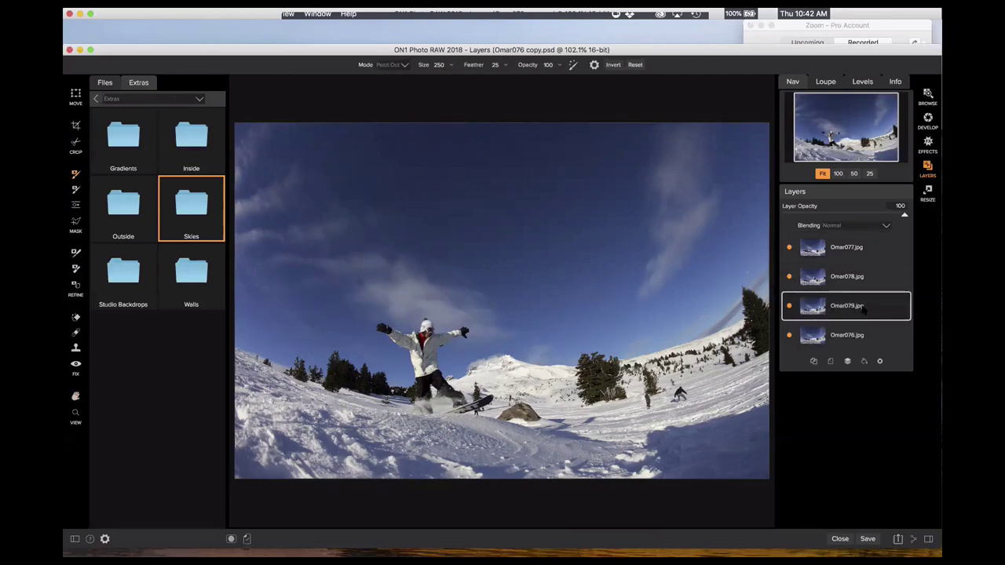
{"action": "mouse_move", "coordinate": [860, 314]}
{"action": "left_mouse_down"}
{"action": "mouse_move", "coordinate": [873, 246]}
{"action": "mouse_move", "coordinate": [861, 314]}
{"action": "left_mouse_up"}
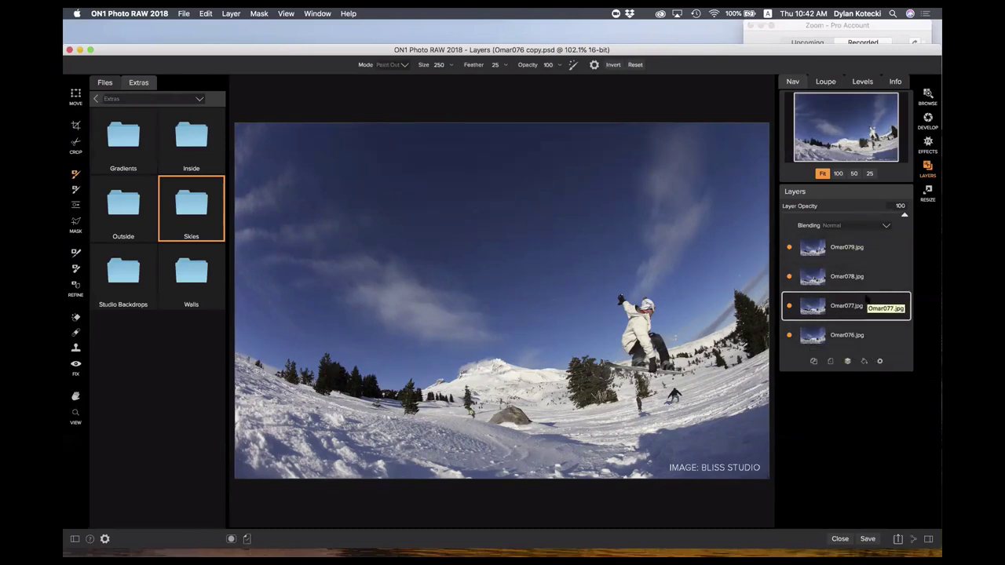
Select the Omar079.jpg layer and check the new stacking order by hiding and reshowing the layers above Omar076.jpg.
{"action": "left_click", "coordinate": [822, 252]}
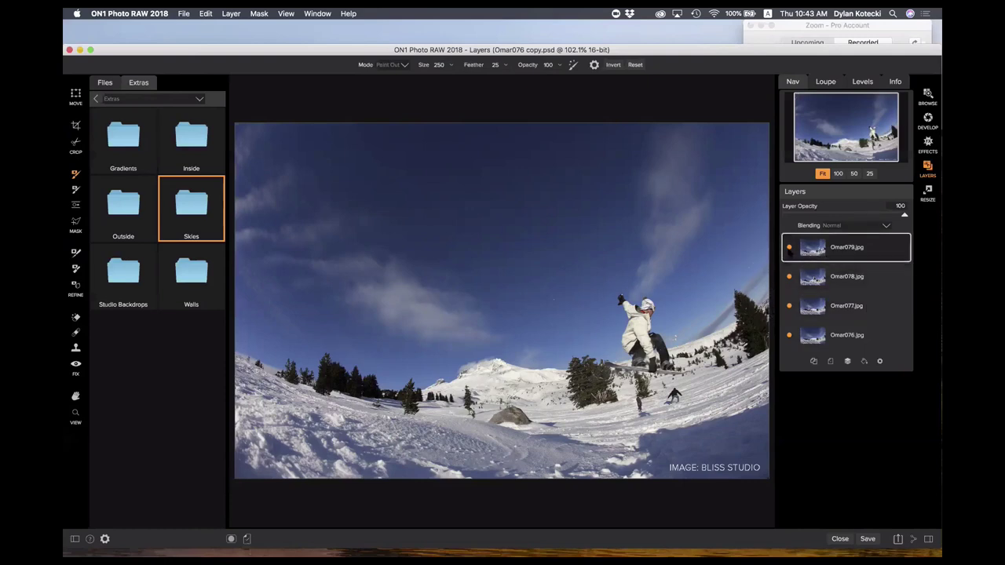
{"action": "left_click", "coordinate": [788, 247]}
{"action": "left_click", "coordinate": [788, 276]}
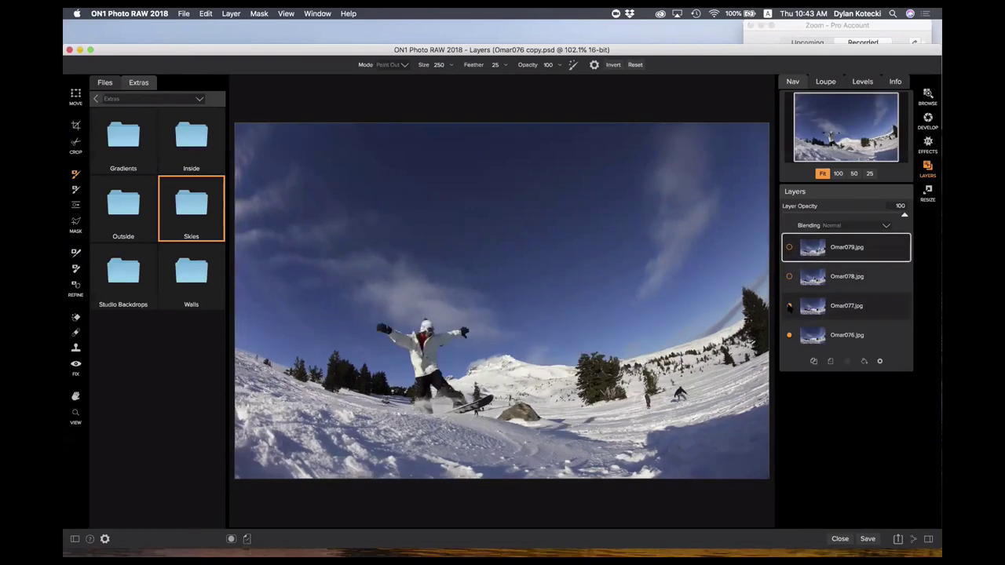
{"action": "left_click", "coordinate": [789, 305]}
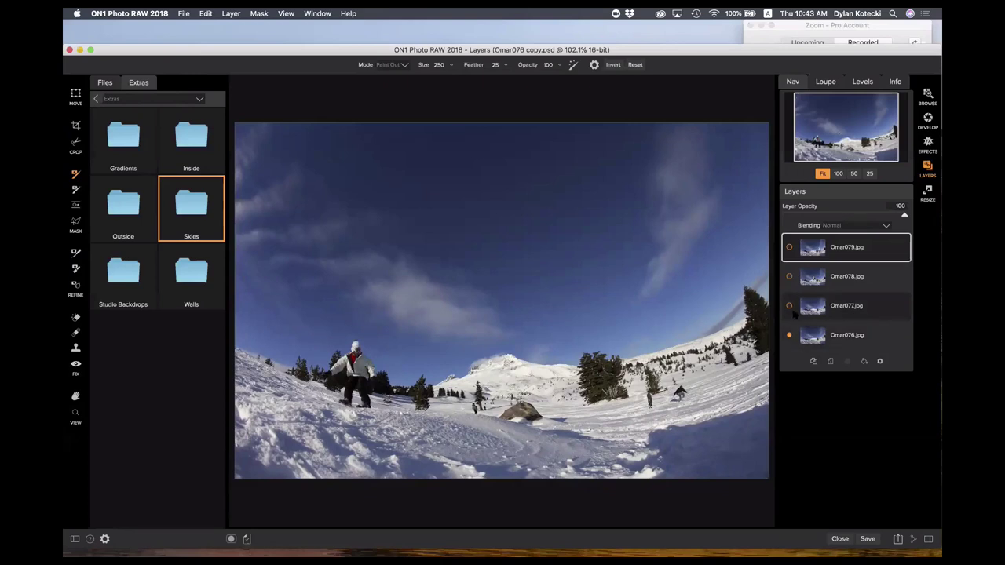
{"action": "left_click", "coordinate": [789, 306]}
{"action": "left_click", "coordinate": [789, 276]}
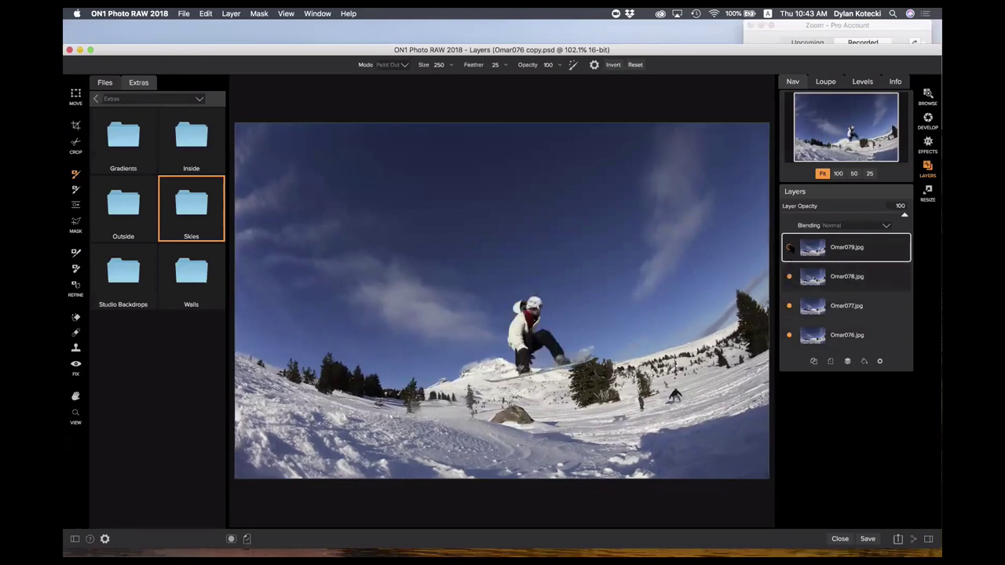
{"action": "left_click", "coordinate": [788, 247]}
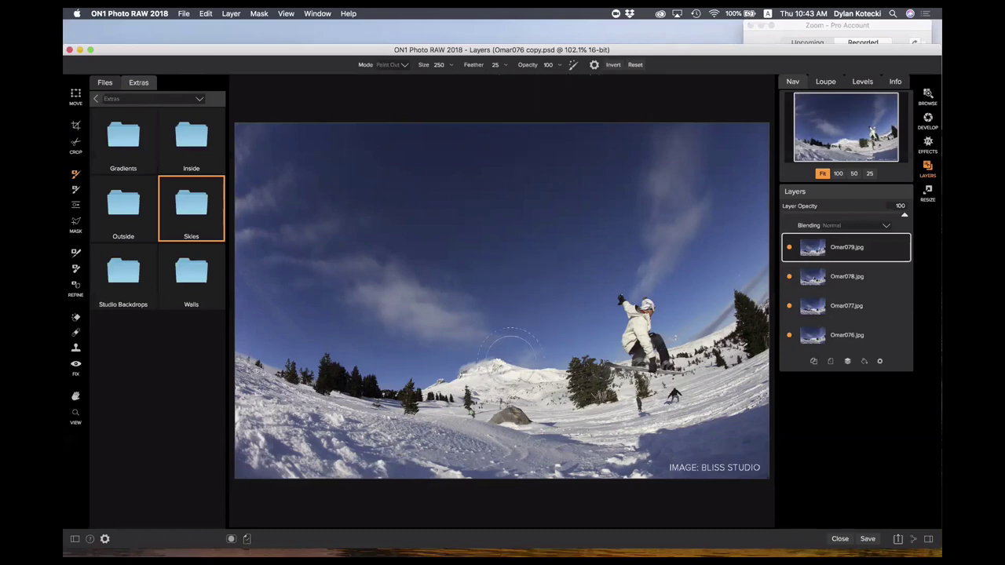
Paint out the central area of Omar079.jpg to reveal the Omar078.jpg snowboarder, compare the layers, and extend the mask over the lower-left part of the photo.
{"action": "mouse_move", "coordinate": [540, 284]}
{"action": "left_mouse_down"}
{"action": "mouse_move", "coordinate": [541, 361]}
{"action": "mouse_move", "coordinate": [565, 393]}
{"action": "left_mouse_up"}
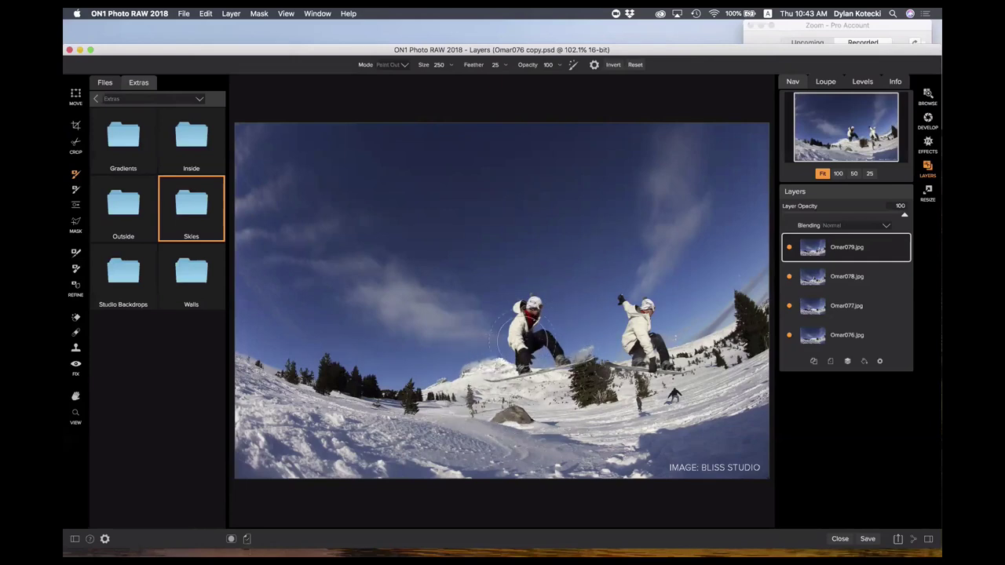
{"action": "mouse_move", "coordinate": [520, 346]}
{"action": "left_mouse_down"}
{"action": "mouse_move", "coordinate": [585, 370]}
{"action": "mouse_move", "coordinate": [538, 355]}
{"action": "left_mouse_up"}
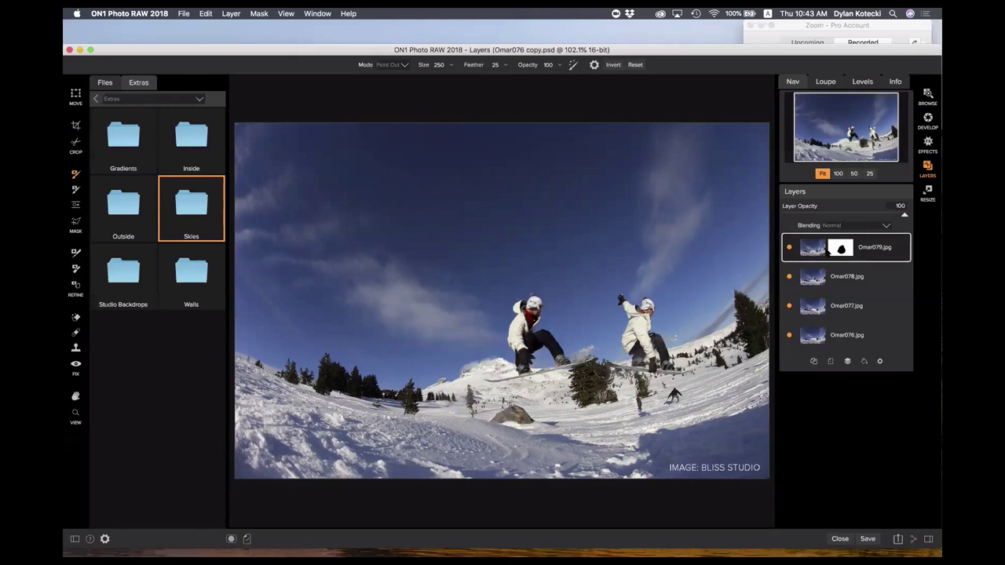
{"action": "left_click", "coordinate": [789, 247]}
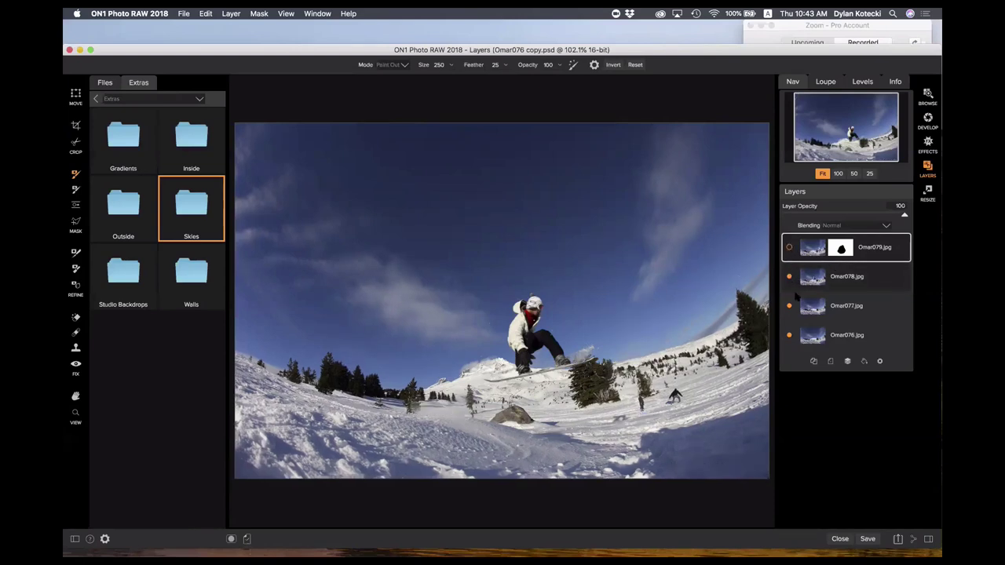
{"action": "left_click", "coordinate": [789, 276]}
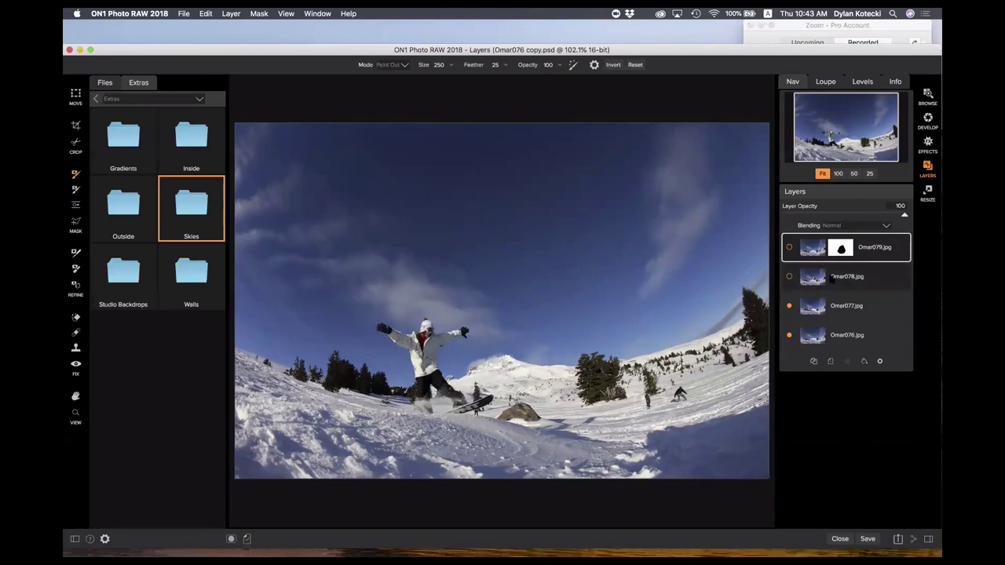
{"action": "left_click", "coordinate": [788, 277]}
{"action": "left_click", "coordinate": [789, 248]}
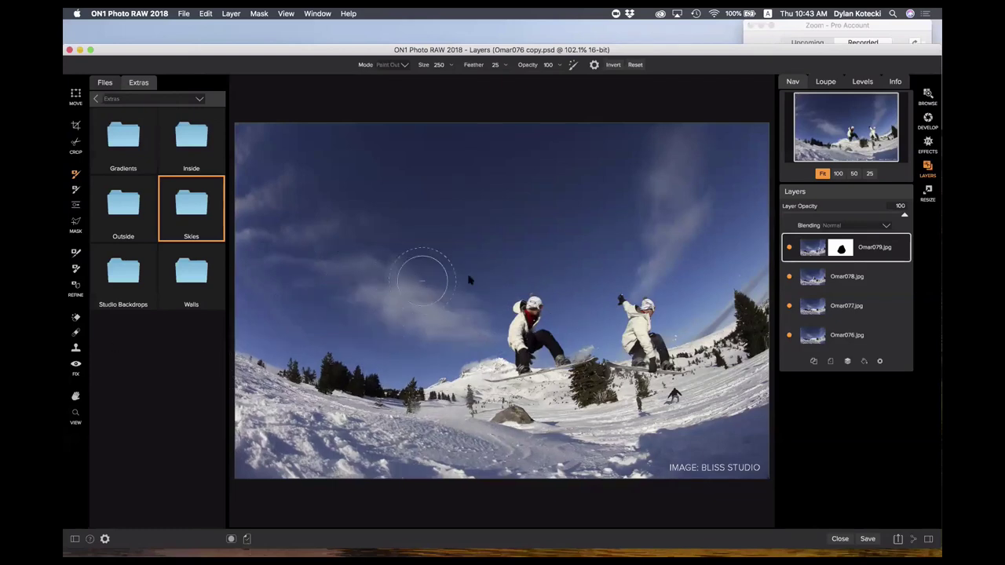
{"action": "mouse_move", "coordinate": [472, 287]}
{"action": "left_mouse_down"}
{"action": "mouse_move", "coordinate": [532, 278]}
{"action": "mouse_move", "coordinate": [553, 346]}
{"action": "left_mouse_up"}
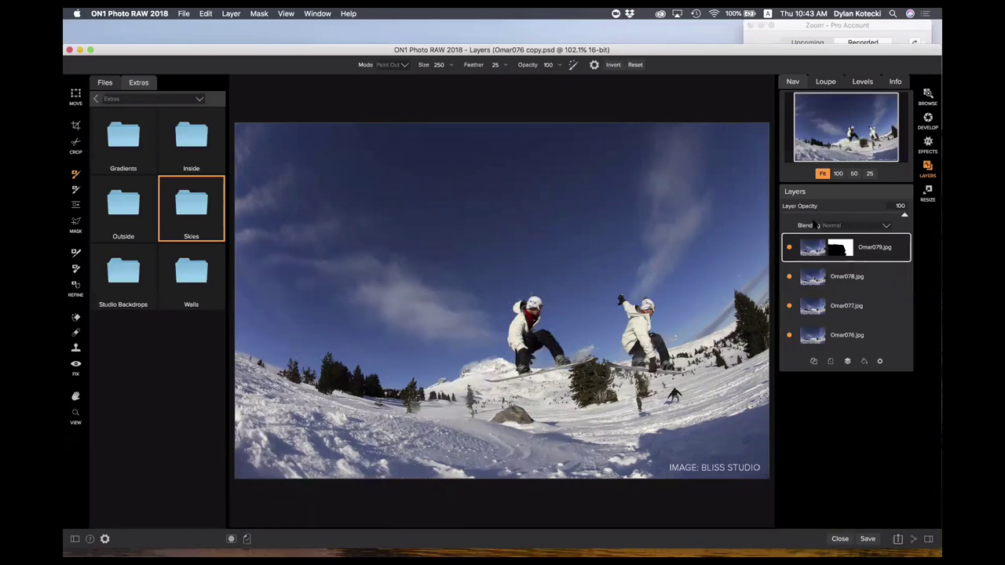
Paint out the left part of Omar078.jpg and of Omar077.jpg to reveal the snowboarders from Omar077.jpg and Omar076.jpg.
{"action": "left_click", "coordinate": [864, 282]}
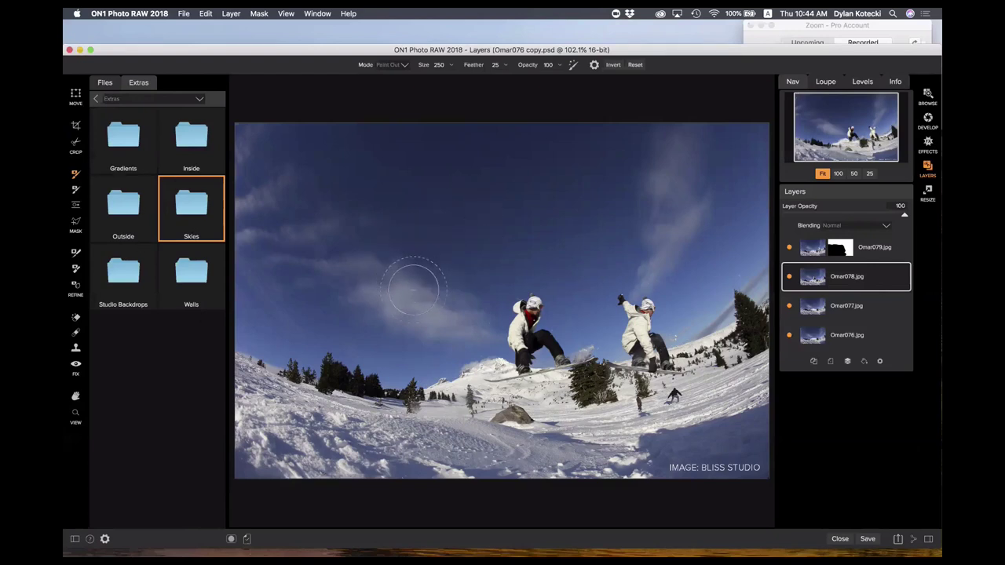
{"action": "mouse_move", "coordinate": [433, 290]}
{"action": "left_mouse_down"}
{"action": "mouse_move", "coordinate": [438, 388]}
{"action": "mouse_move", "coordinate": [448, 325]}
{"action": "mouse_move", "coordinate": [440, 361]}
{"action": "mouse_move", "coordinate": [459, 406]}
{"action": "mouse_move", "coordinate": [477, 402]}
{"action": "mouse_move", "coordinate": [367, 357]}
{"action": "mouse_move", "coordinate": [386, 375]}
{"action": "left_mouse_up"}
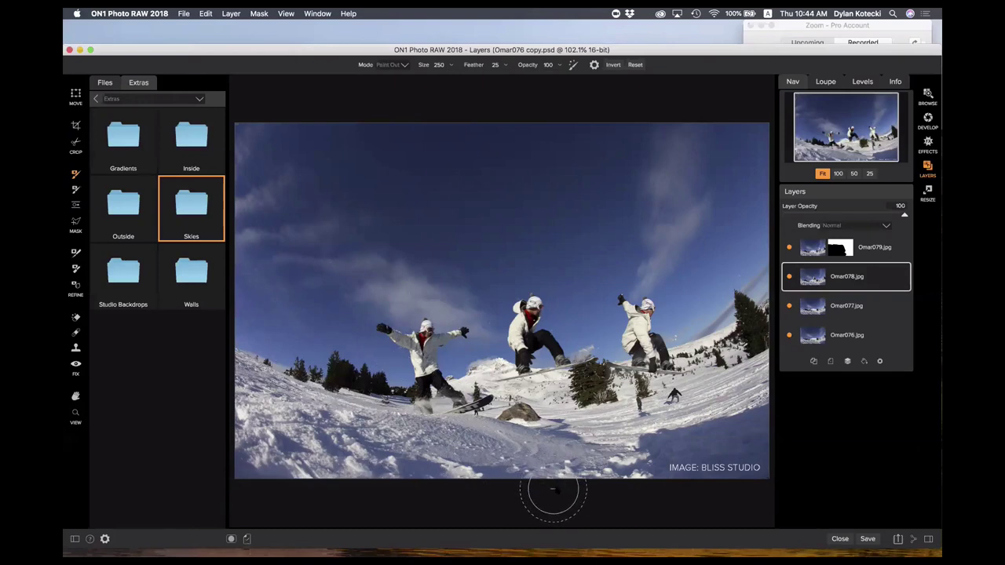
{"action": "key", "text": "super+v"}
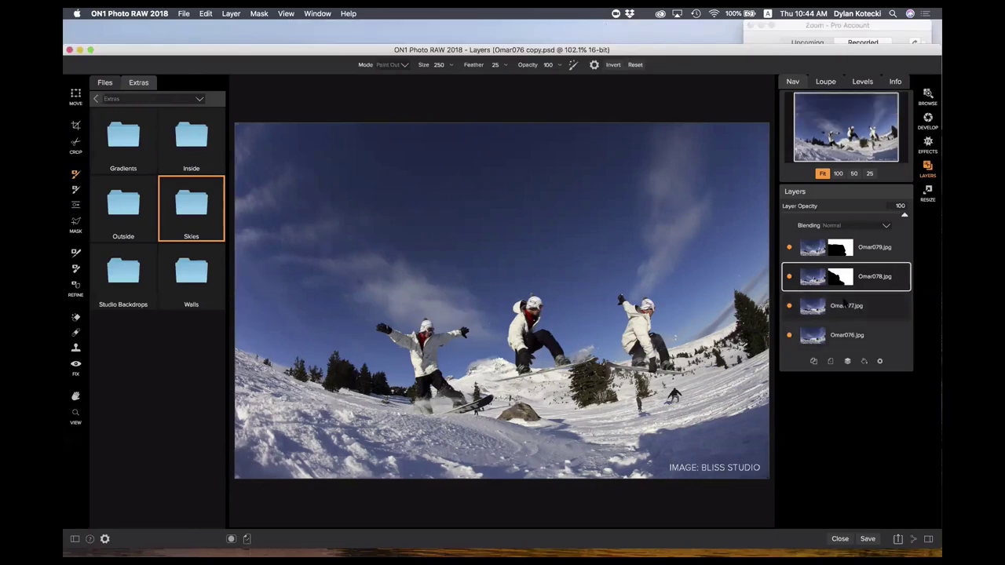
{"action": "left_click", "coordinate": [838, 306]}
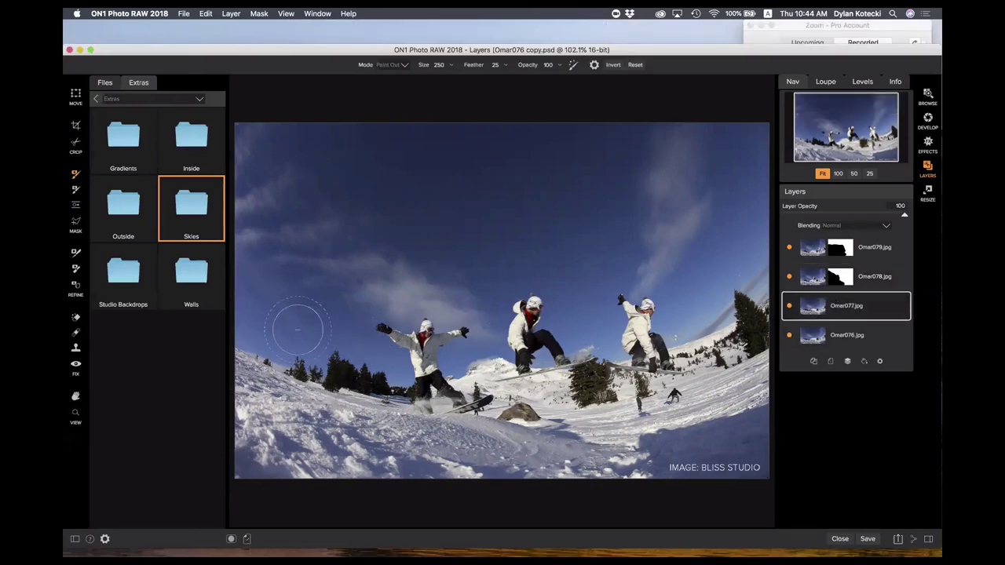
{"action": "mouse_move", "coordinate": [269, 314]}
{"action": "left_mouse_down"}
{"action": "mouse_move", "coordinate": [321, 346]}
{"action": "mouse_move", "coordinate": [324, 316]}
{"action": "mouse_move", "coordinate": [344, 369]}
{"action": "mouse_move", "coordinate": [372, 366]}
{"action": "mouse_move", "coordinate": [350, 412]}
{"action": "mouse_move", "coordinate": [397, 416]}
{"action": "left_mouse_up"}
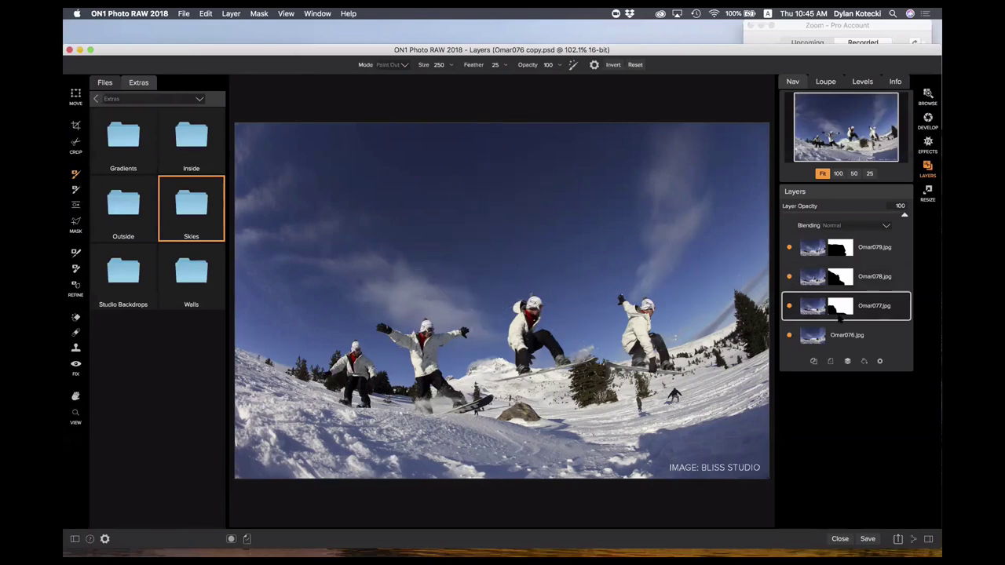
Add a black Color Fill layer above Omar079.jpg with Normal blending and set its opacity to 47.
{"action": "left_click", "coordinate": [864, 250]}
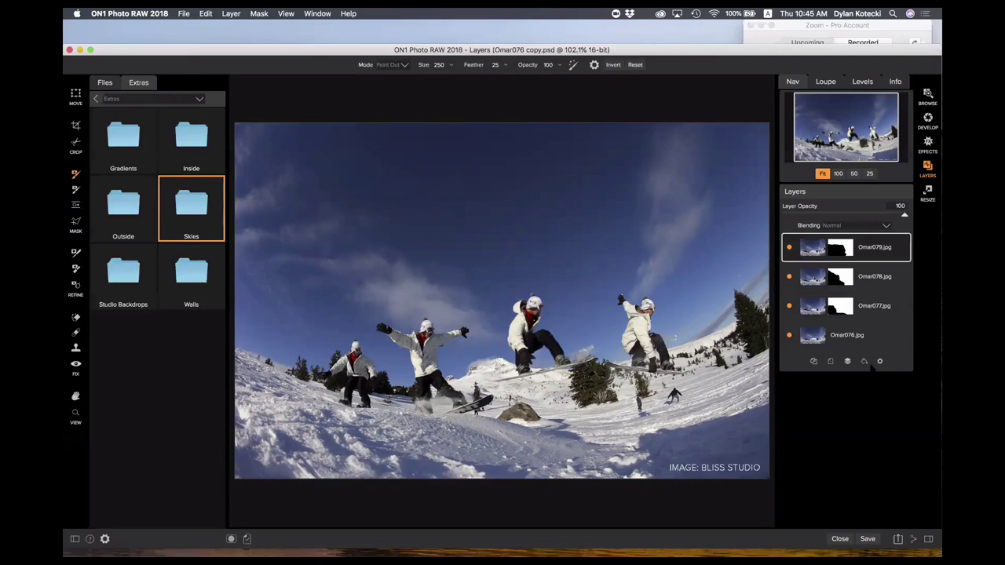
{"action": "left_click", "coordinate": [863, 362]}
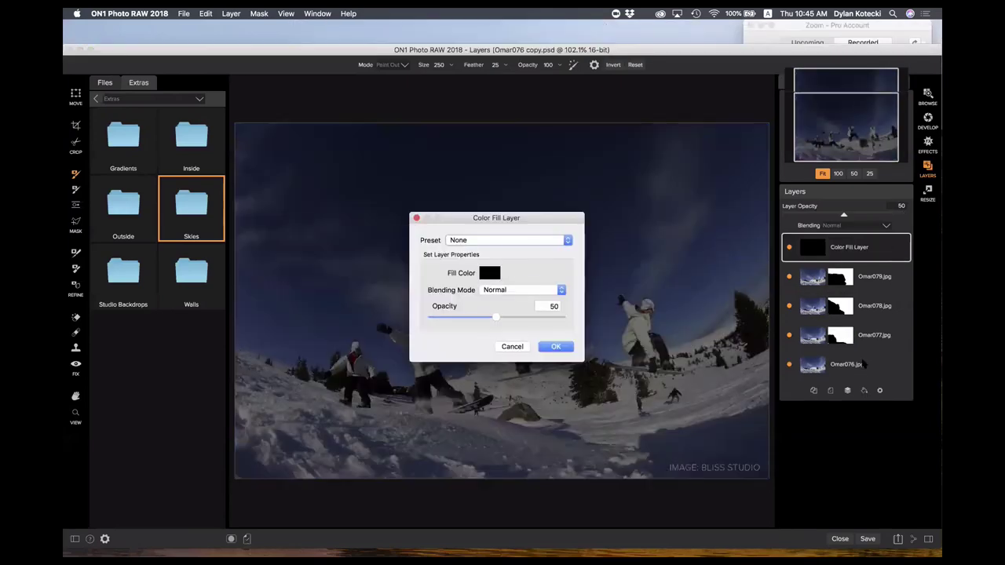
{"action": "left_click_drag", "start_coordinate": [518, 217], "coordinate": [806, 122]}
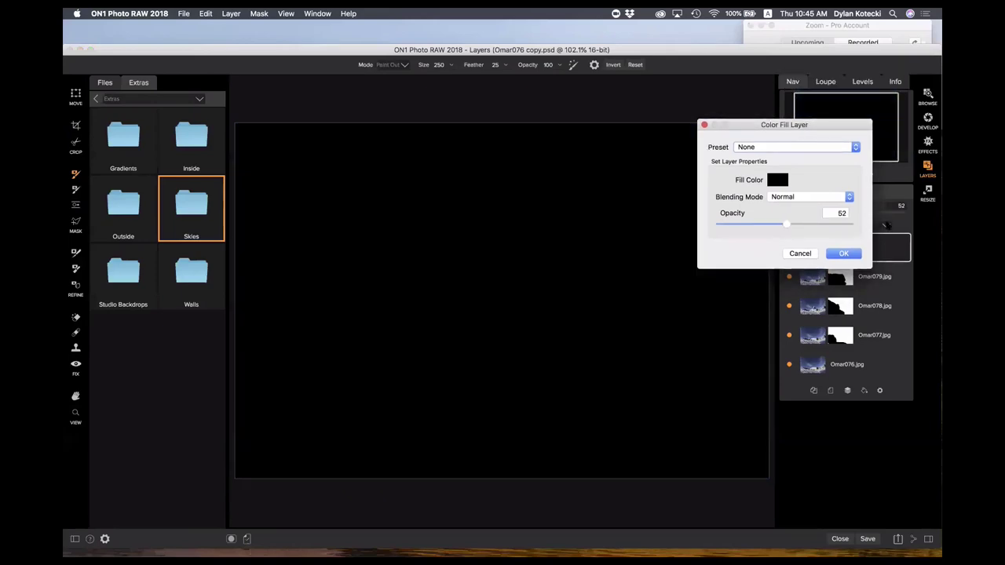
{"action": "mouse_move", "coordinate": [856, 224]}
{"action": "left_mouse_down"}
{"action": "mouse_move", "coordinate": [846, 223]}
{"action": "mouse_move", "coordinate": [856, 227]}
{"action": "left_mouse_up"}
{"action": "left_click_drag", "start_coordinate": [826, 224], "coordinate": [778, 224]}
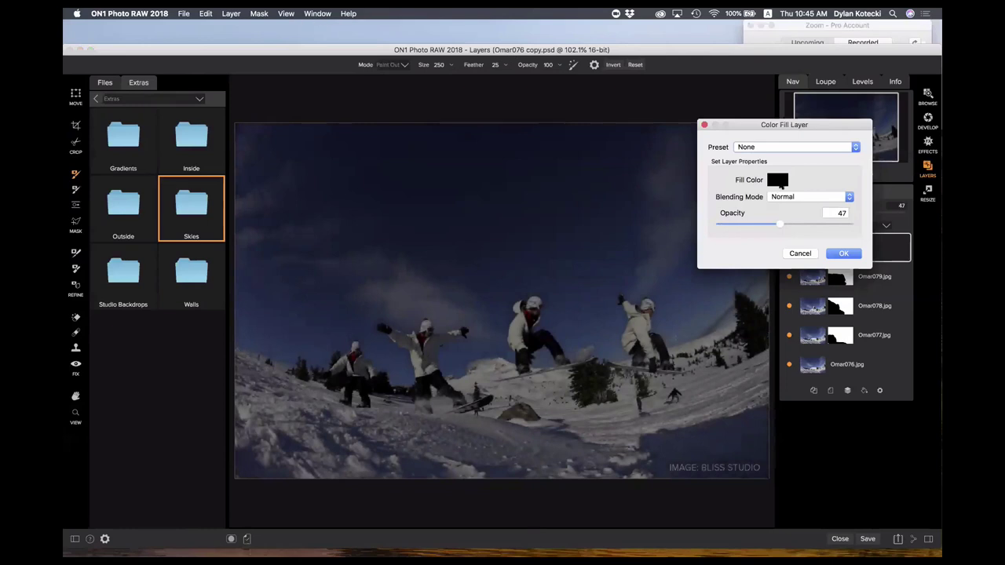
Change the Color Fill layer's fill color from the color wheel to a bright golden yellow.
{"action": "left_click", "coordinate": [777, 180]}
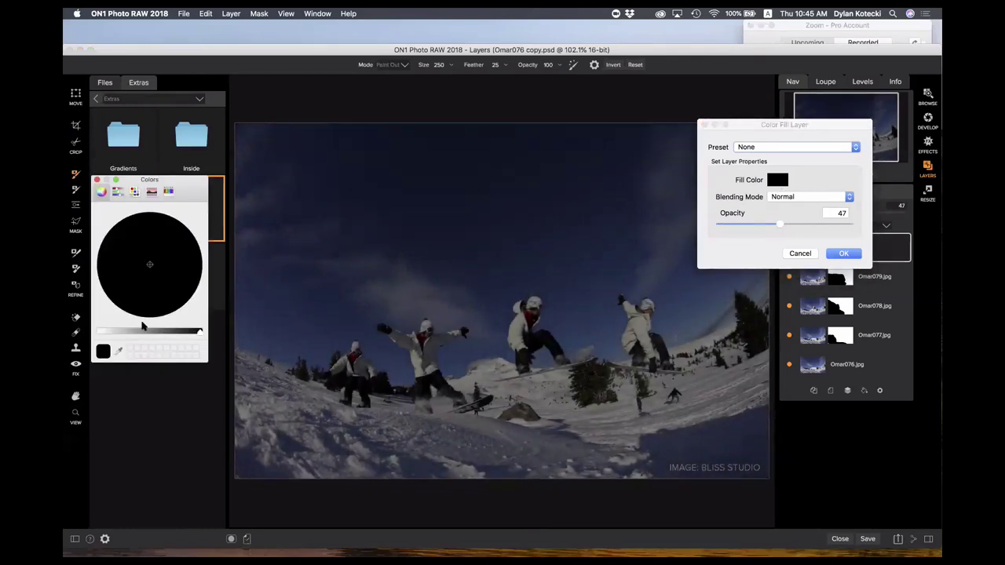
{"action": "left_click_drag", "start_coordinate": [144, 330], "coordinate": [137, 330]}
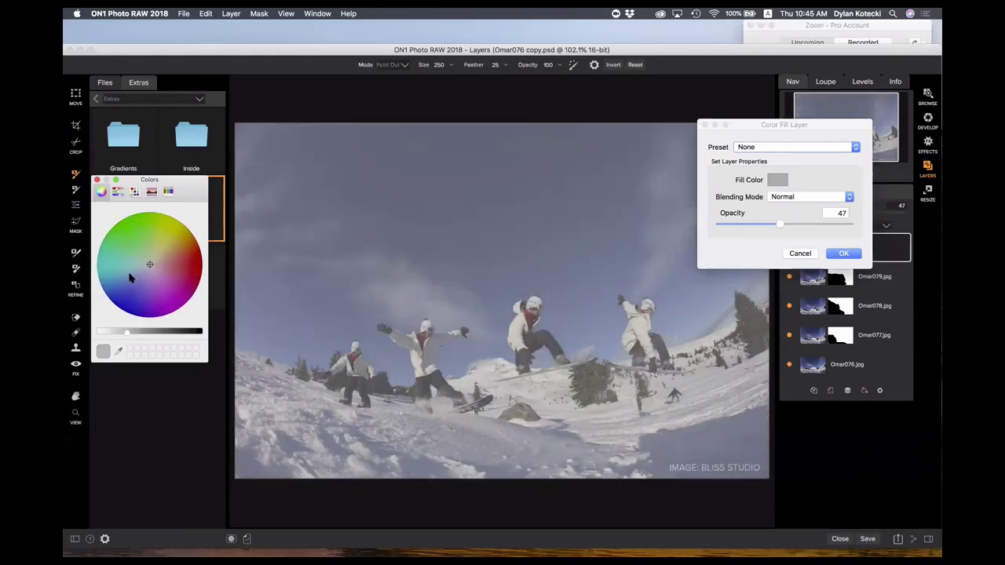
{"action": "mouse_move", "coordinate": [132, 279]}
{"action": "left_mouse_down"}
{"action": "mouse_move", "coordinate": [121, 287]}
{"action": "mouse_move", "coordinate": [107, 278]}
{"action": "mouse_move", "coordinate": [174, 250]}
{"action": "left_mouse_up"}
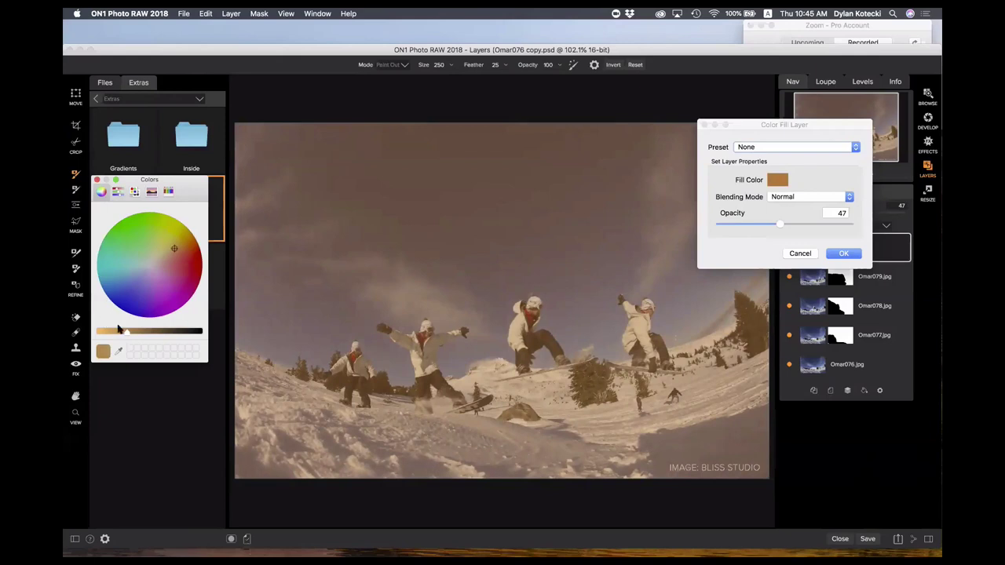
{"action": "left_click_drag", "start_coordinate": [106, 330], "coordinate": [98, 331]}
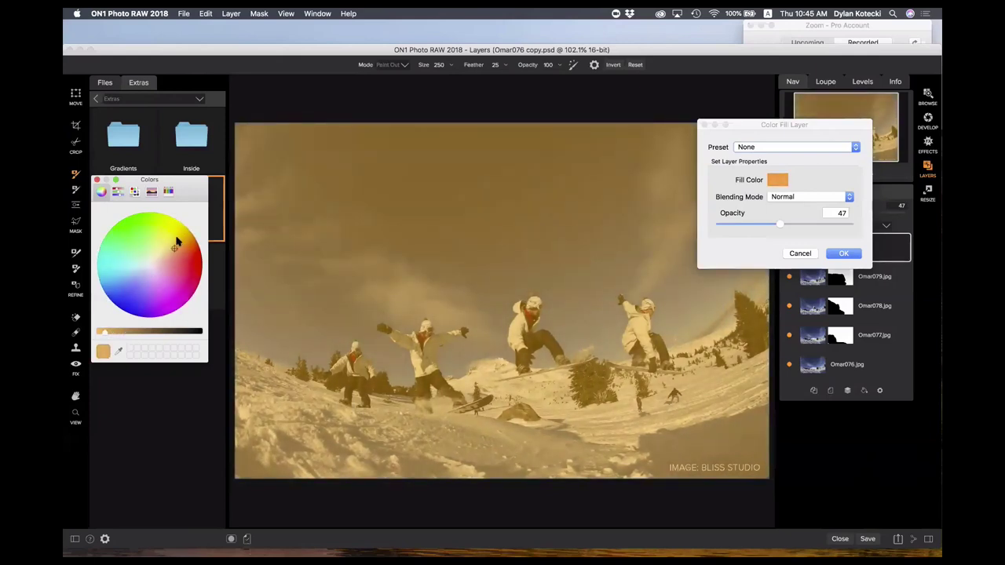
{"action": "left_click", "coordinate": [177, 238]}
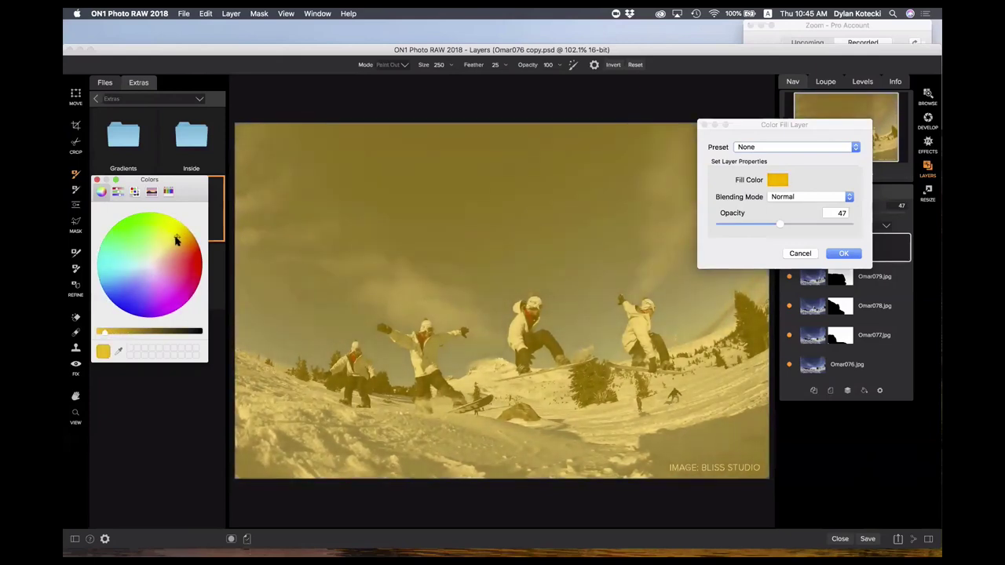
{"action": "left_click", "coordinate": [96, 180]}
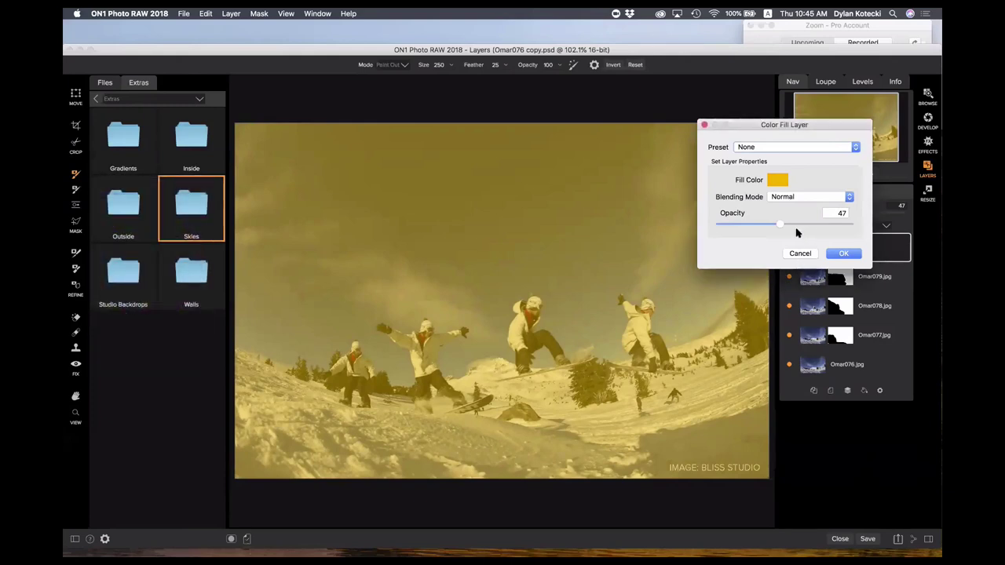
Try the yellow fill at opacity 63 and at 42 with Normal blending.
{"action": "left_click_drag", "start_coordinate": [775, 224], "coordinate": [804, 224]}
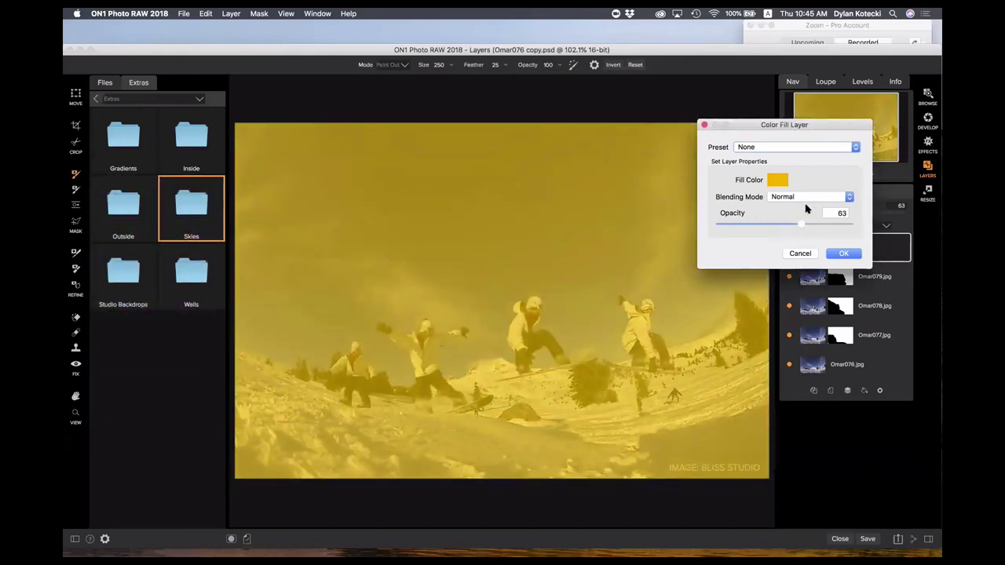
{"action": "left_click", "coordinate": [810, 199]}
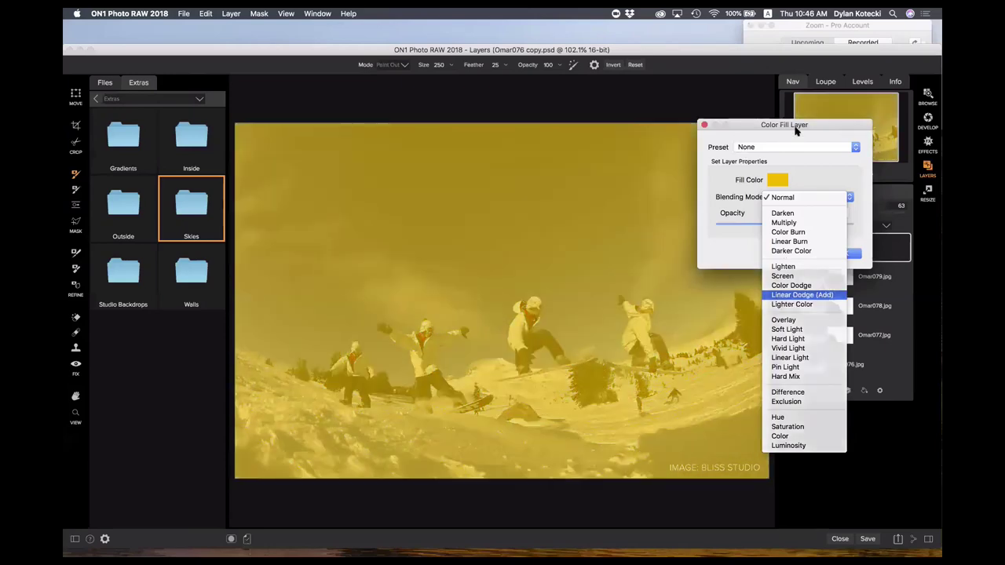
{"action": "left_click", "coordinate": [796, 132]}
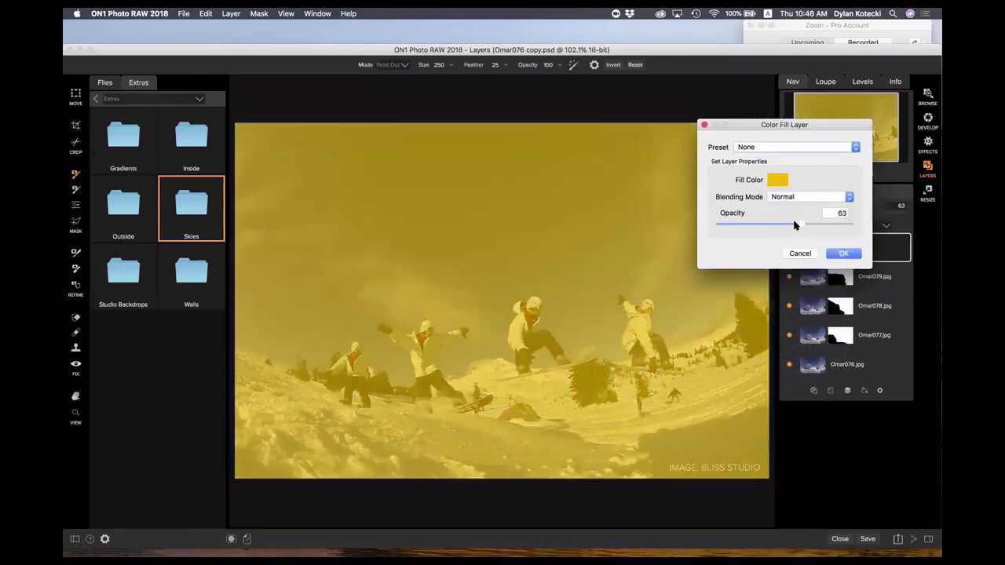
{"action": "left_click_drag", "start_coordinate": [790, 225], "coordinate": [774, 225]}
Set the Color Fill layer's blending mode to Screen and its opacity to 21, and apply the settings.
{"action": "left_click", "coordinate": [801, 197]}
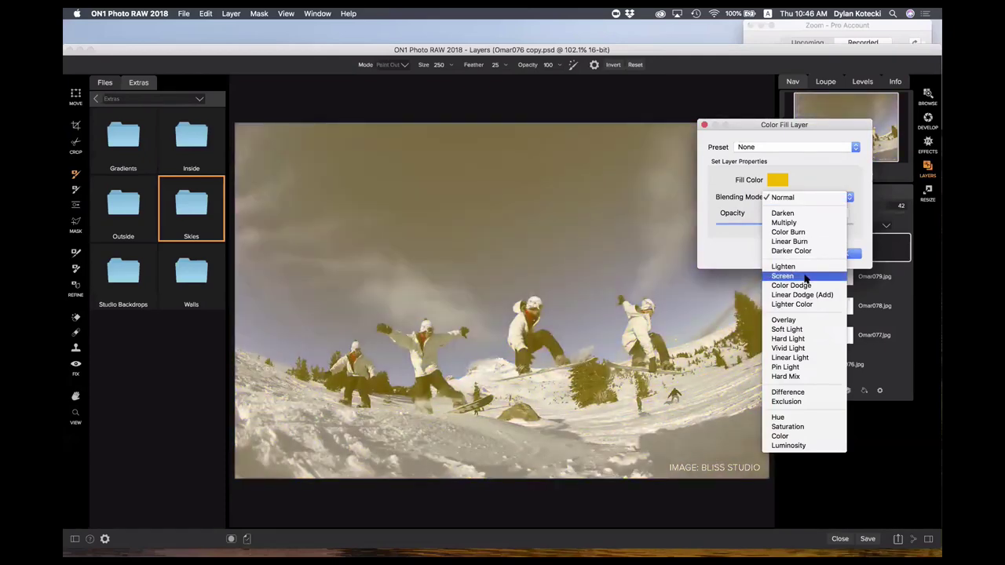
{"action": "left_click", "coordinate": [804, 276]}
{"action": "left_click_drag", "start_coordinate": [761, 226], "coordinate": [750, 225]}
{"action": "left_click_drag", "start_coordinate": [751, 225], "coordinate": [748, 226]}
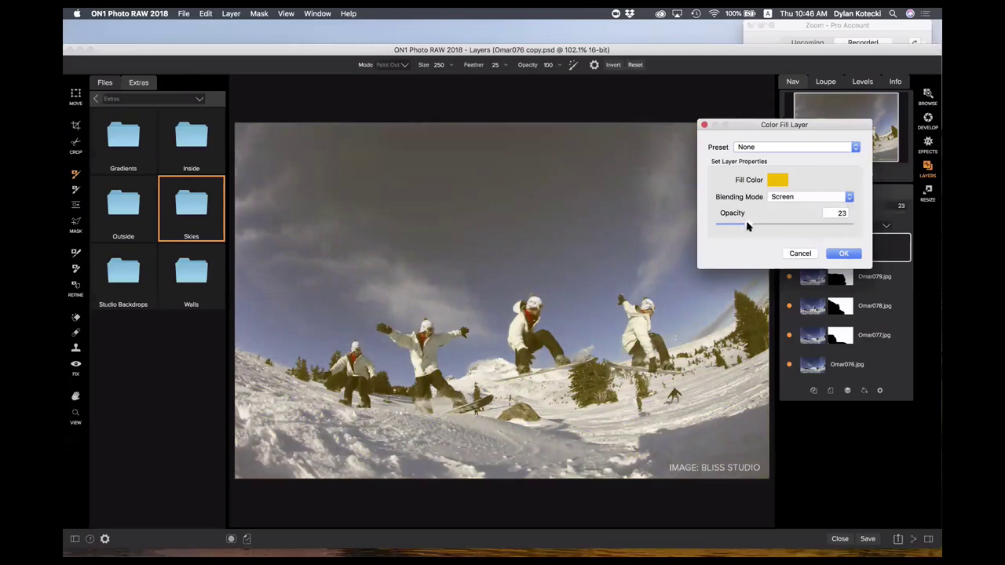
{"action": "left_click_drag", "start_coordinate": [746, 226], "coordinate": [745, 226]}
{"action": "left_click", "coordinate": [845, 260]}
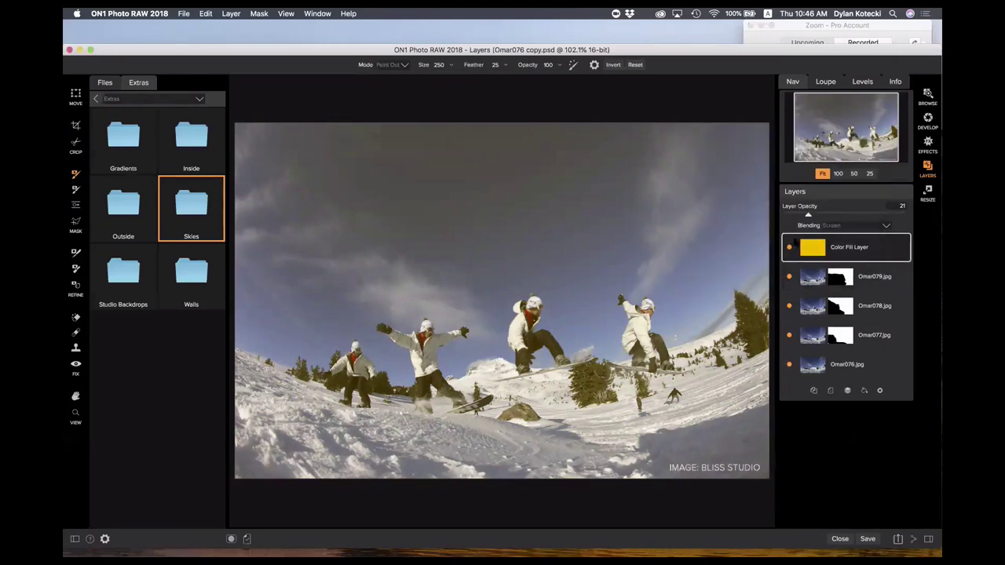
Compare the image with and without the Color Fill layer, and close the snowboarder composite without saving it.
{"action": "left_click", "coordinate": [790, 247]}
{"action": "left_click", "coordinate": [790, 247]}
{"action": "left_click", "coordinate": [837, 542]}
{"action": "left_click", "coordinate": [509, 330]}
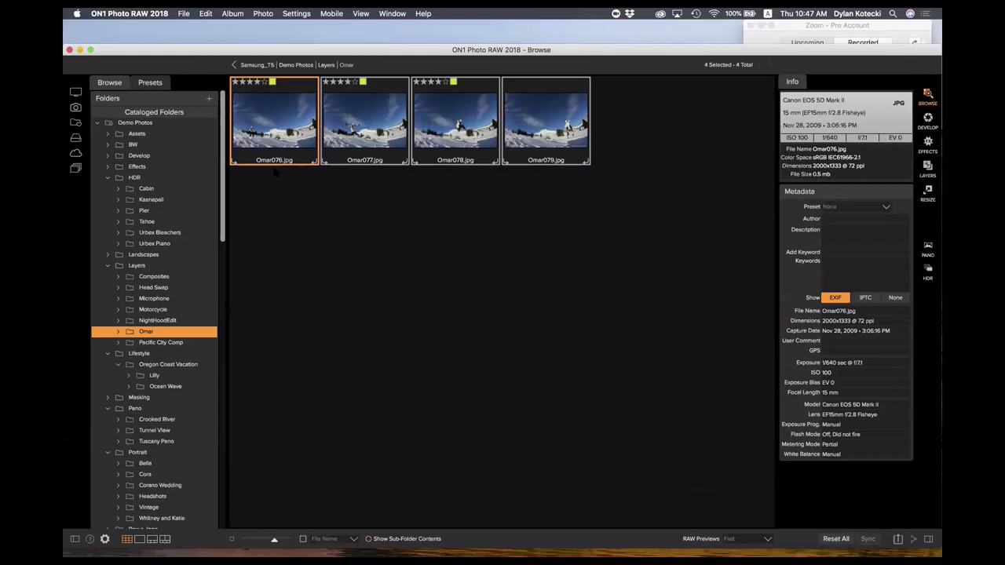
Open the Pacific City Comp subfolder of the Layers folder.
{"action": "left_click", "coordinate": [142, 266]}
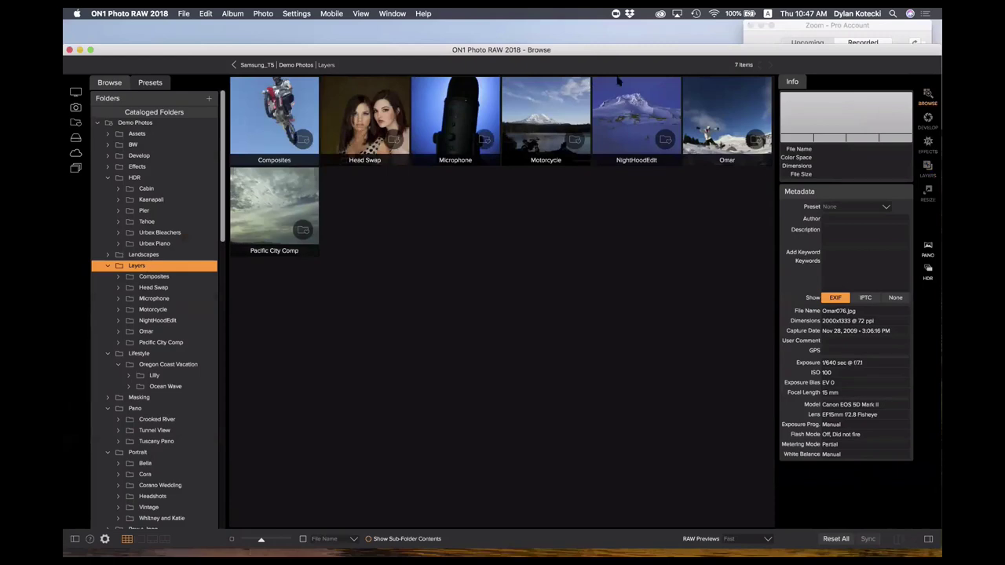
{"action": "left_click", "coordinate": [244, 205]}
{"action": "double_click", "coordinate": [243, 205]}
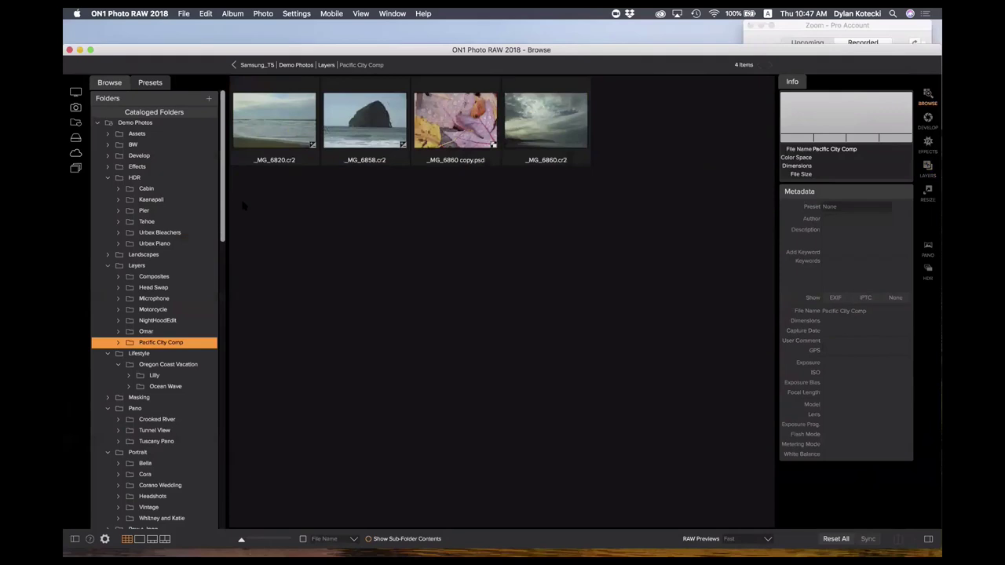
Inspect the beach photo _MG_6820.cr2 at 100% and return to the folder's thumbnail grid.
{"action": "left_click", "coordinate": [519, 104]}
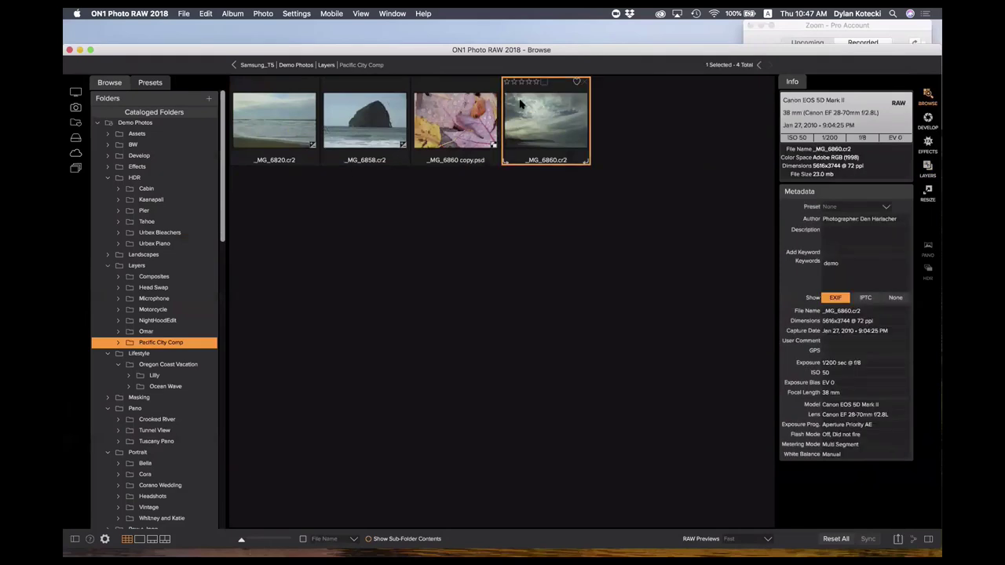
{"action": "double_click", "coordinate": [275, 122]}
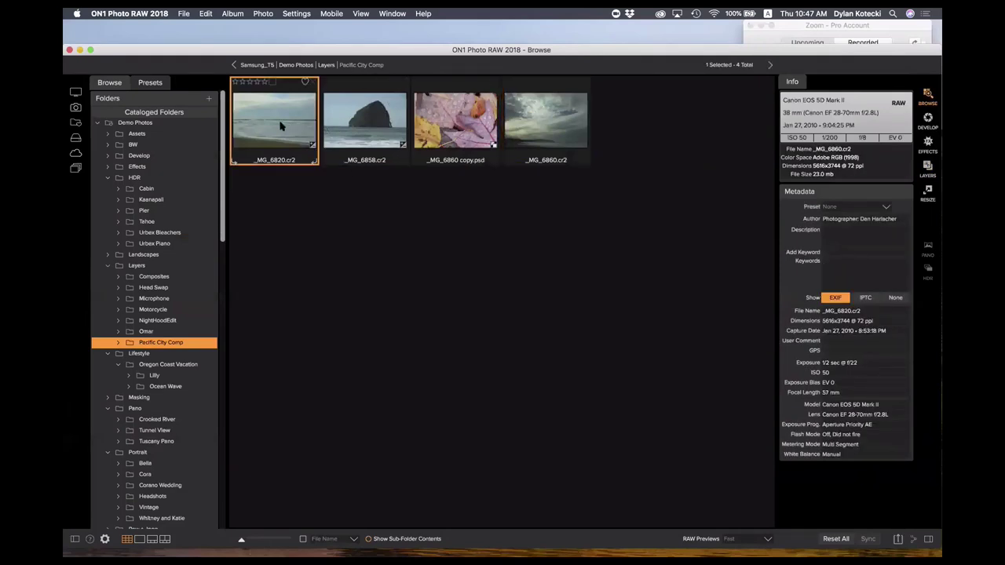
{"action": "left_click", "coordinate": [275, 122]}
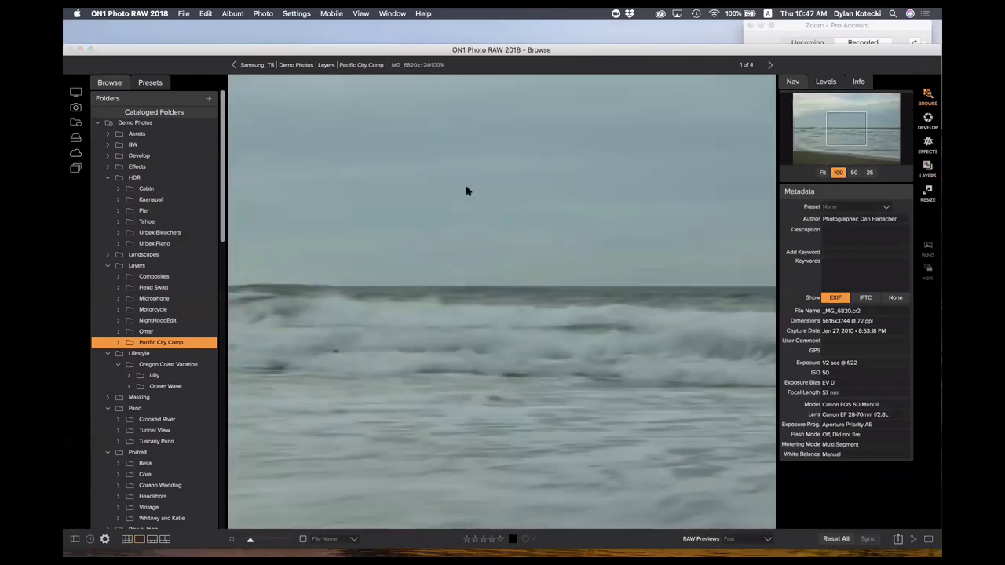
{"action": "left_click", "coordinate": [157, 538]}
{"action": "double_click", "coordinate": [252, 308]}
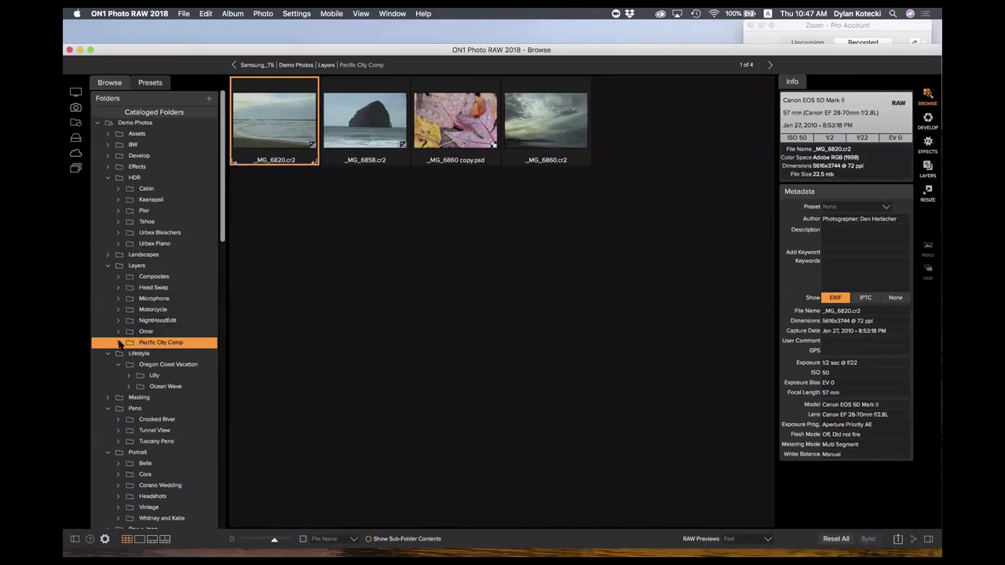
Select _MG_6858.cr2 and _MG_6860.cr2 together and bring them into the Layers module with the Add as Layer option.
{"action": "left_click", "coordinate": [547, 101]}
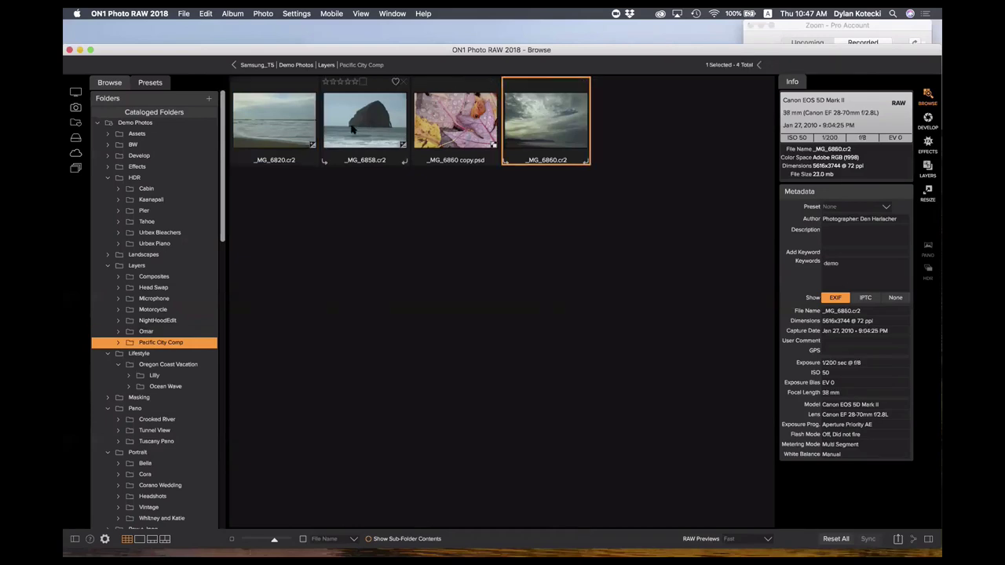
{"action": "left_click", "coordinate": [354, 130]}
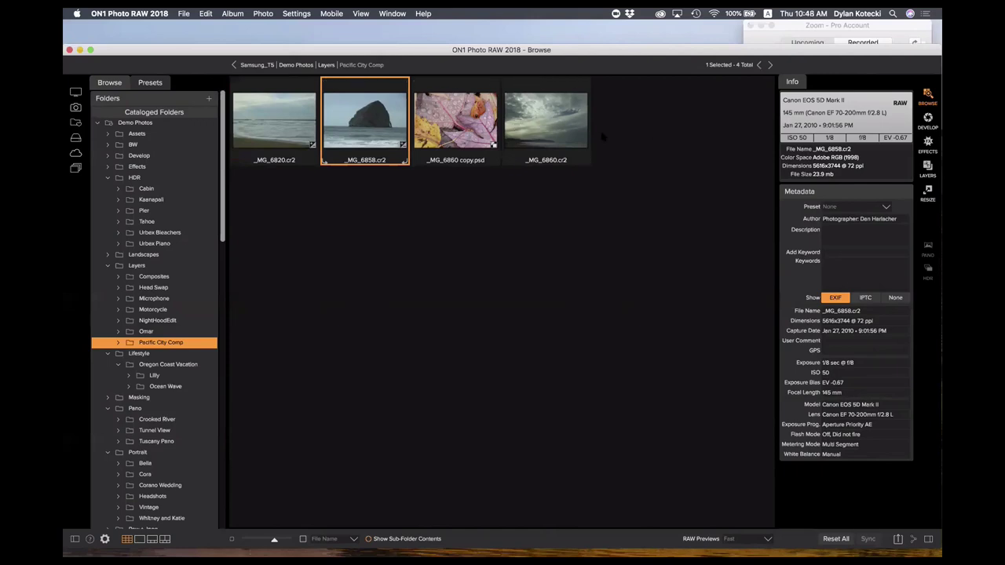
{"action": "left_click", "coordinate": [555, 135], "text": "super"}
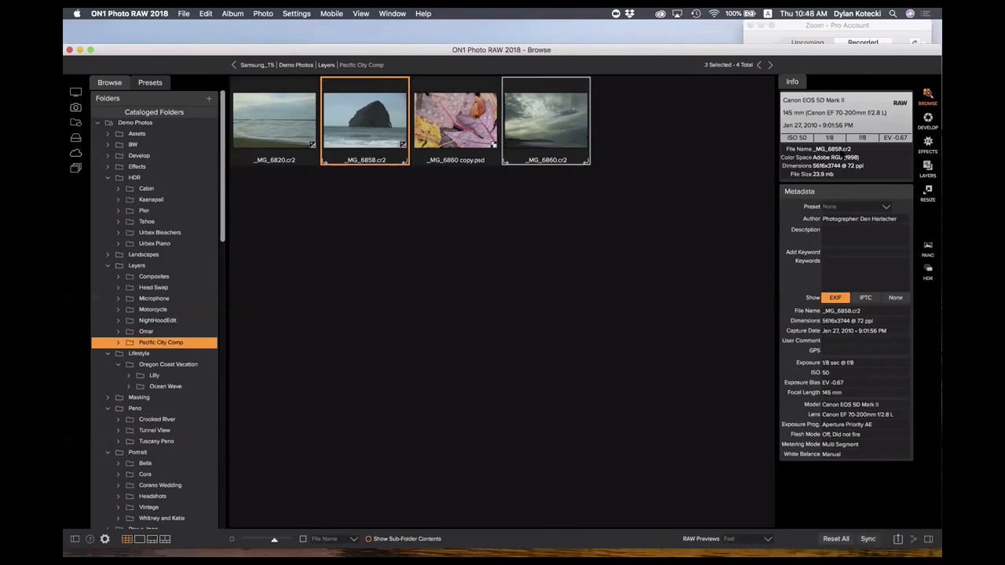
{"action": "left_click", "coordinate": [927, 166]}
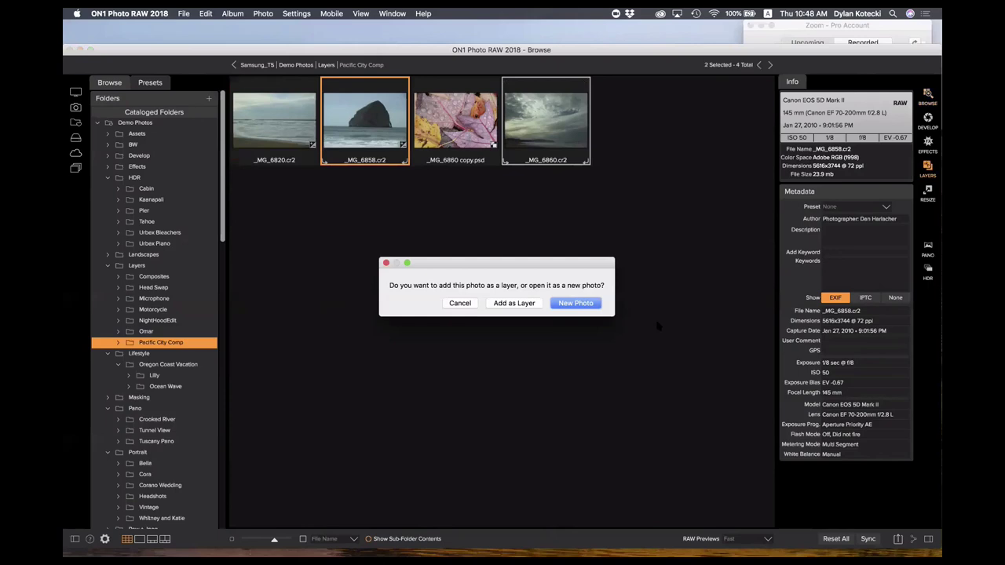
{"action": "left_click", "coordinate": [517, 303]}
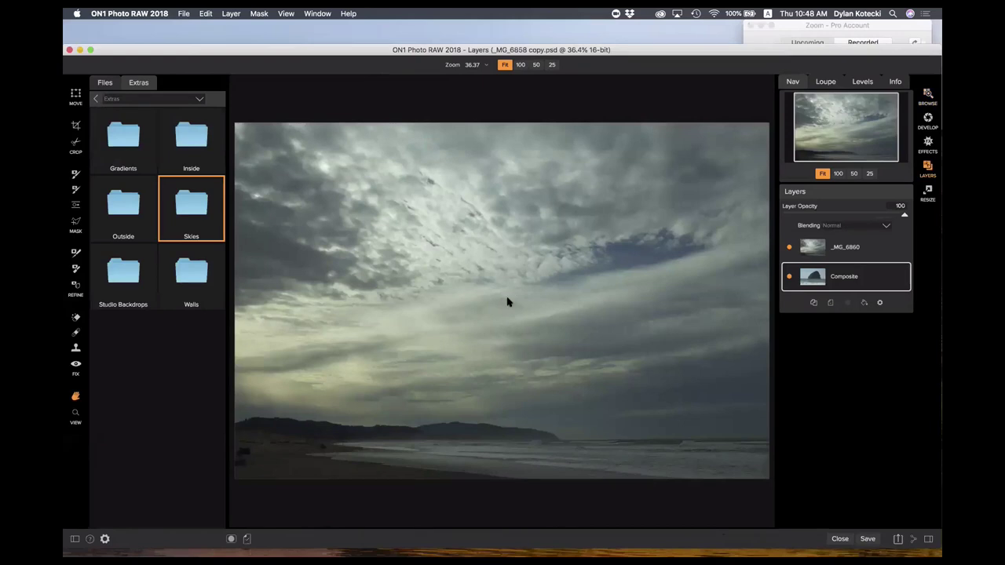
Select the _MG_6860 sky layer and hide and reshow it twice to compare it with the rock photo below.
{"action": "left_click", "coordinate": [860, 248]}
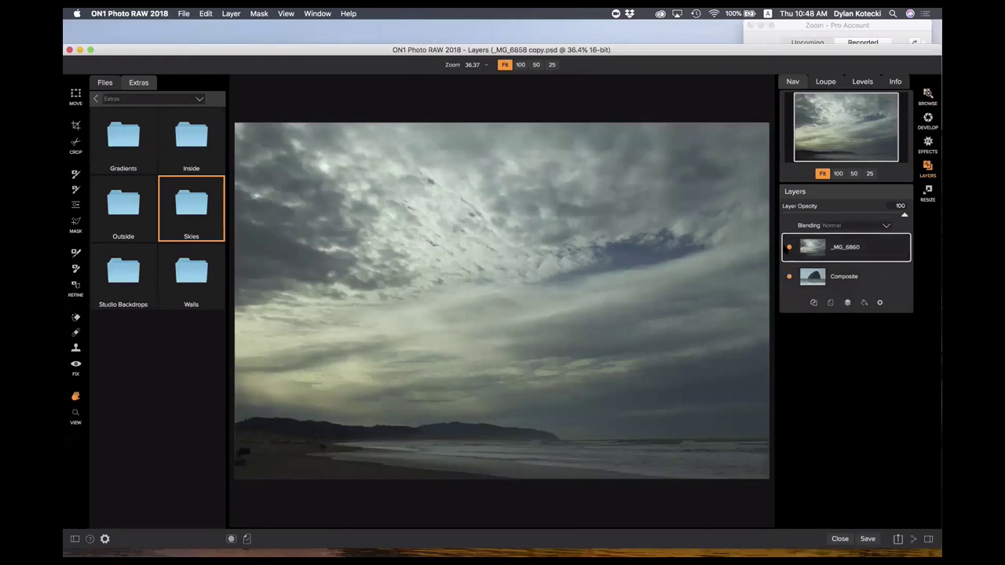
{"action": "left_click", "coordinate": [789, 247]}
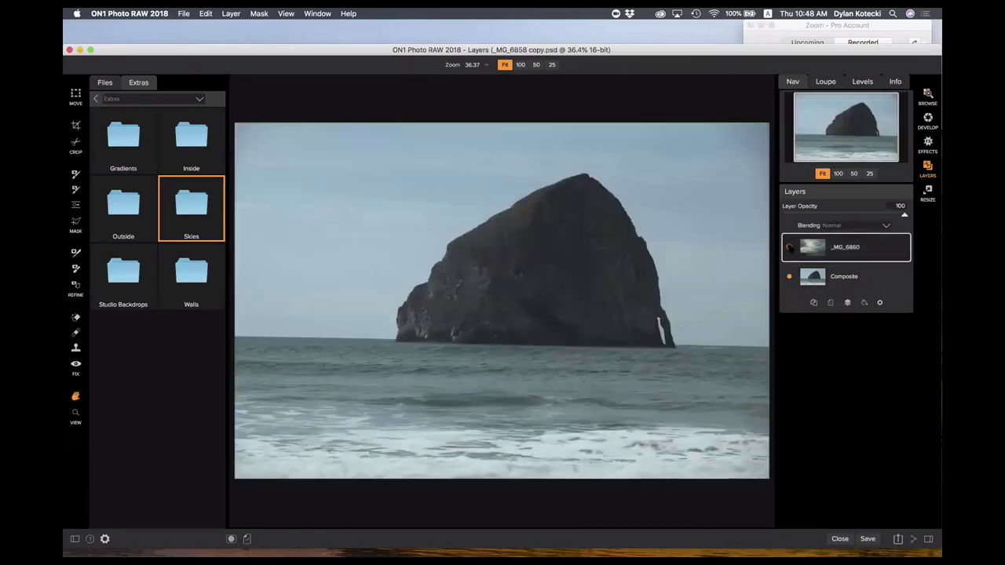
{"action": "left_click", "coordinate": [788, 248]}
{"action": "left_click", "coordinate": [789, 247]}
{"action": "left_click", "coordinate": [789, 247]}
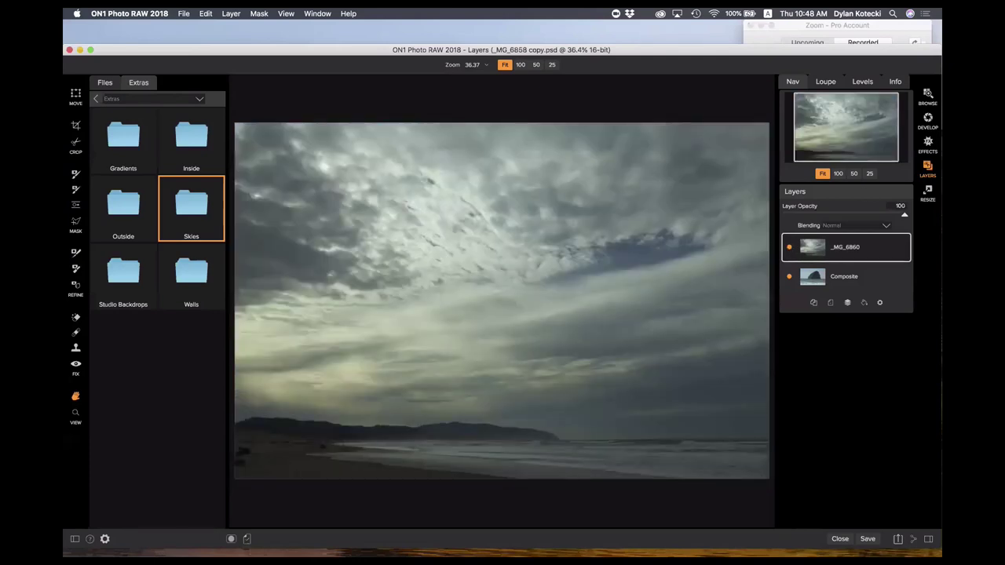
Return to Browse with the layered file left open and add the beach photo _MG_6820.cr2 to it as a layer.
{"action": "left_click", "coordinate": [927, 94]}
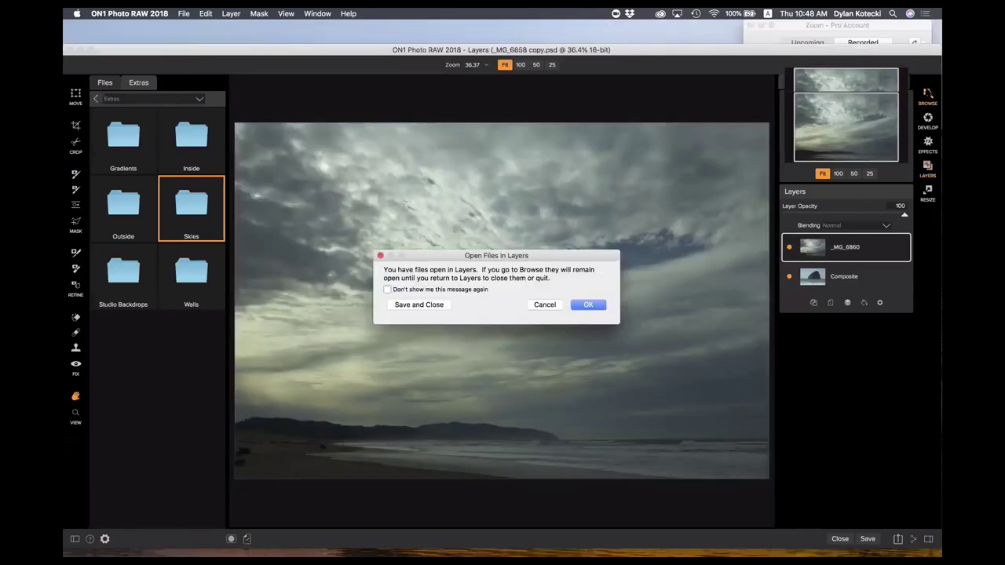
{"action": "left_click", "coordinate": [589, 304]}
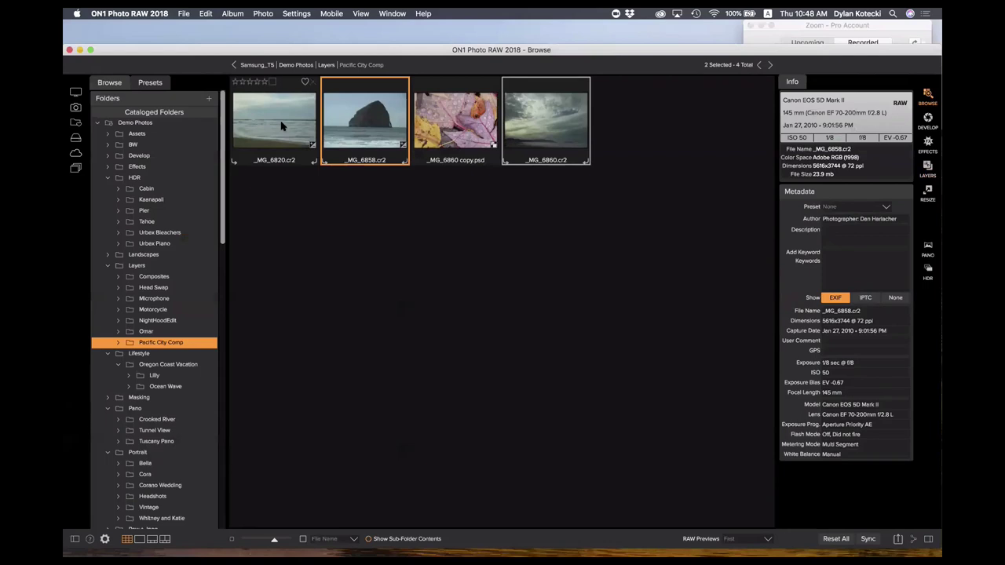
{"action": "right_click", "coordinate": [281, 126]}
{"action": "key", "text": "Escape"}
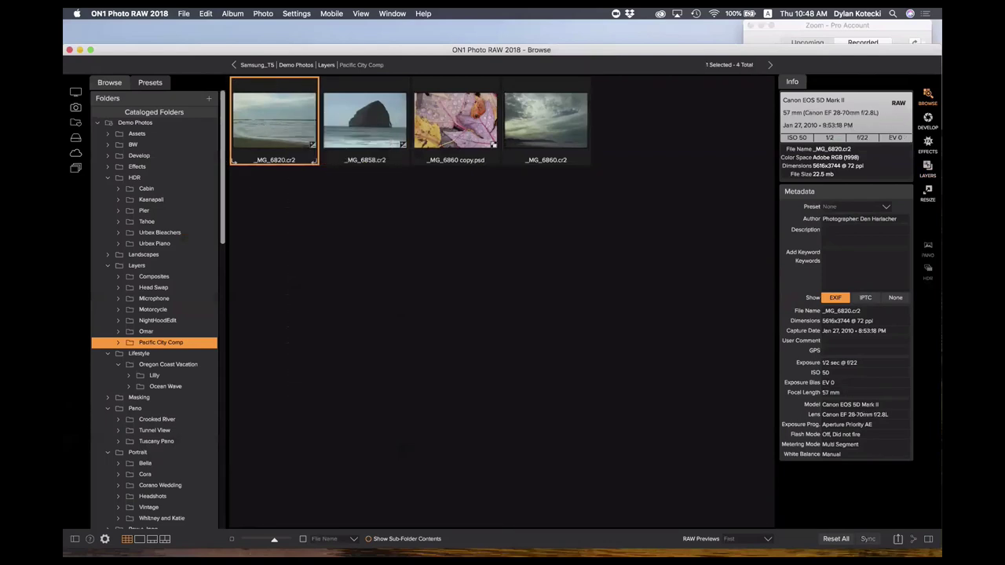
{"action": "left_click", "coordinate": [927, 168]}
{"action": "left_click", "coordinate": [492, 308]}
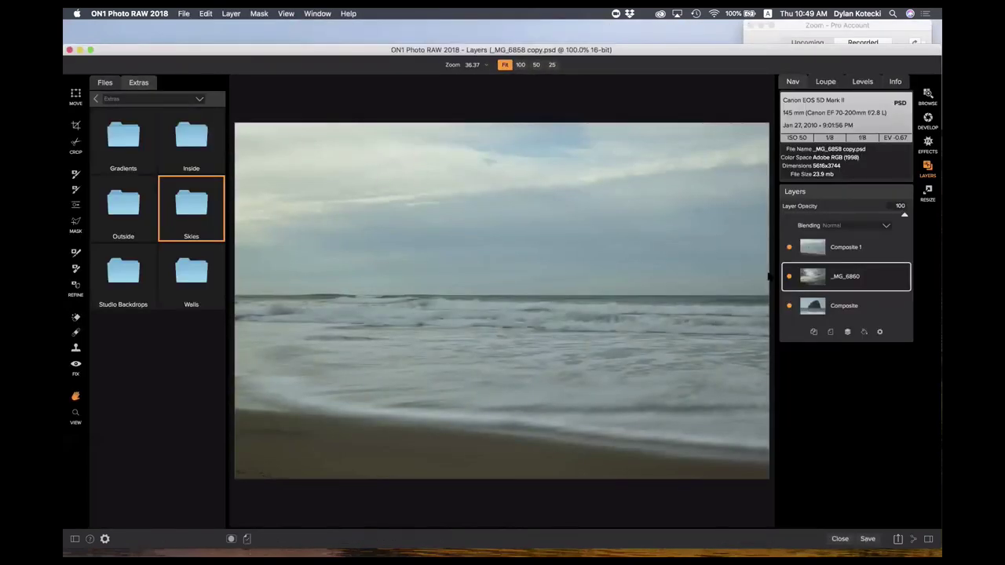
Hide and reshow the beach layer, move the sea-rock layer to the top of the stack, and activate the Masking Brush.
{"action": "left_click", "coordinate": [789, 247]}
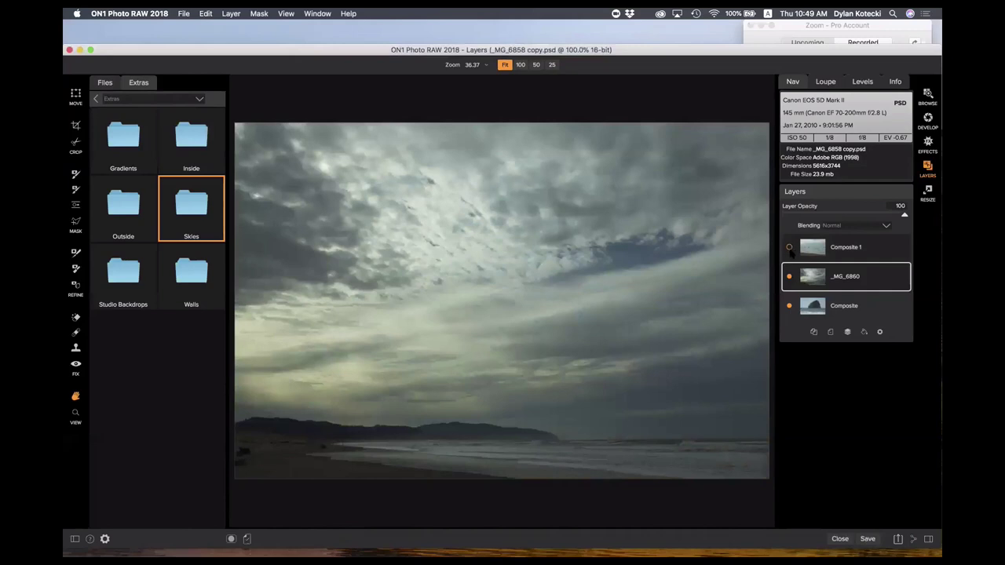
{"action": "left_click", "coordinate": [789, 247]}
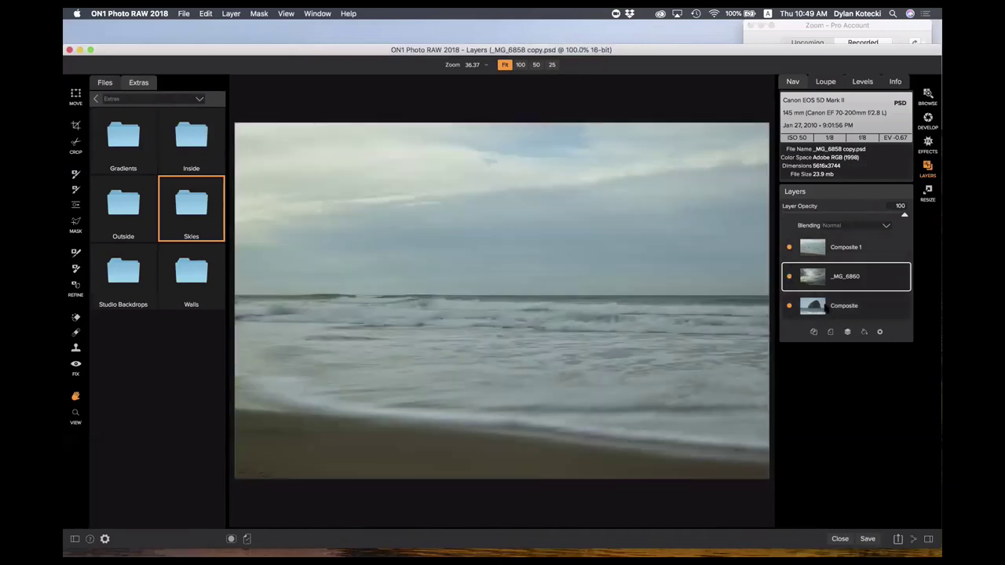
{"action": "left_click_drag", "start_coordinate": [832, 305], "coordinate": [833, 250]}
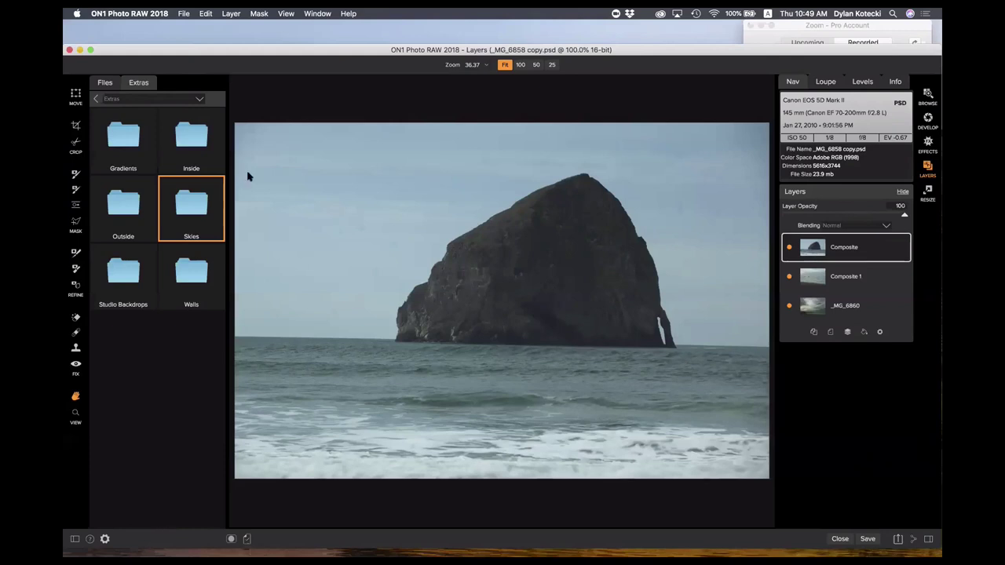
{"action": "key", "text": "b"}
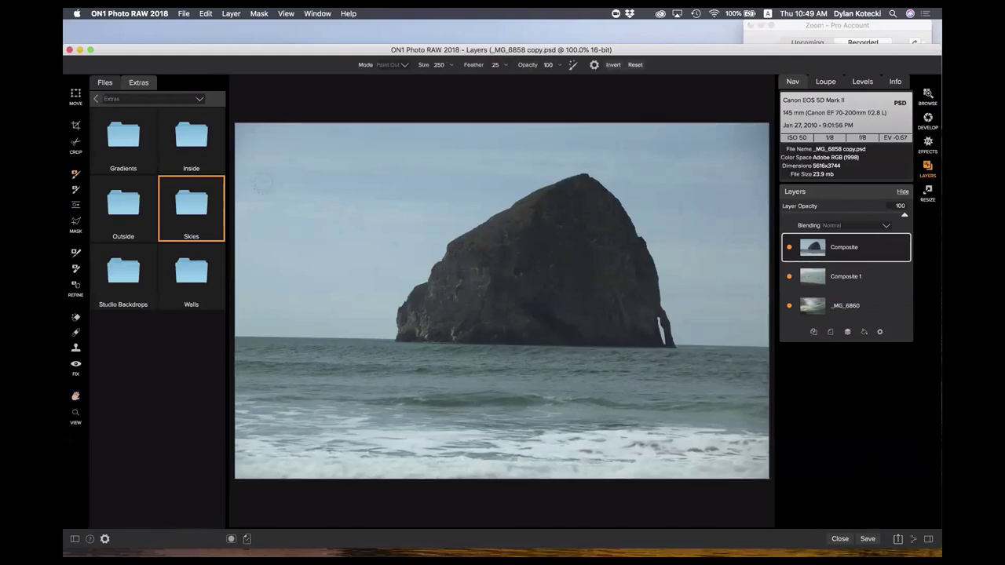
Paint out the sky and water around the rock, using size 900 with Perfect Brush along its edges and size 350 along its base.
{"action": "scroll", "coordinate": [263, 182], "scroll_direction": "up", "scroll_amount": 5}
{"action": "mouse_move", "coordinate": [320, 183]}
{"action": "left_mouse_down"}
{"action": "mouse_move", "coordinate": [298, 207]}
{"action": "mouse_move", "coordinate": [268, 273]}
{"action": "mouse_move", "coordinate": [271, 139]}
{"action": "mouse_move", "coordinate": [263, 143]}
{"action": "mouse_move", "coordinate": [379, 134]}
{"action": "mouse_move", "coordinate": [396, 146]}
{"action": "mouse_move", "coordinate": [320, 319]}
{"action": "mouse_move", "coordinate": [269, 362]}
{"action": "mouse_move", "coordinate": [263, 436]}
{"action": "mouse_move", "coordinate": [266, 381]}
{"action": "mouse_move", "coordinate": [356, 438]}
{"action": "mouse_move", "coordinate": [622, 462]}
{"action": "mouse_move", "coordinate": [774, 444]}
{"action": "mouse_move", "coordinate": [327, 400]}
{"action": "mouse_move", "coordinate": [323, 293]}
{"action": "mouse_move", "coordinate": [335, 235]}
{"action": "mouse_move", "coordinate": [441, 132]}
{"action": "mouse_move", "coordinate": [473, 127]}
{"action": "mouse_move", "coordinate": [597, 119]}
{"action": "mouse_move", "coordinate": [702, 147]}
{"action": "mouse_move", "coordinate": [732, 174]}
{"action": "mouse_move", "coordinate": [751, 207]}
{"action": "mouse_move", "coordinate": [757, 263]}
{"action": "mouse_move", "coordinate": [744, 383]}
{"action": "left_mouse_up"}
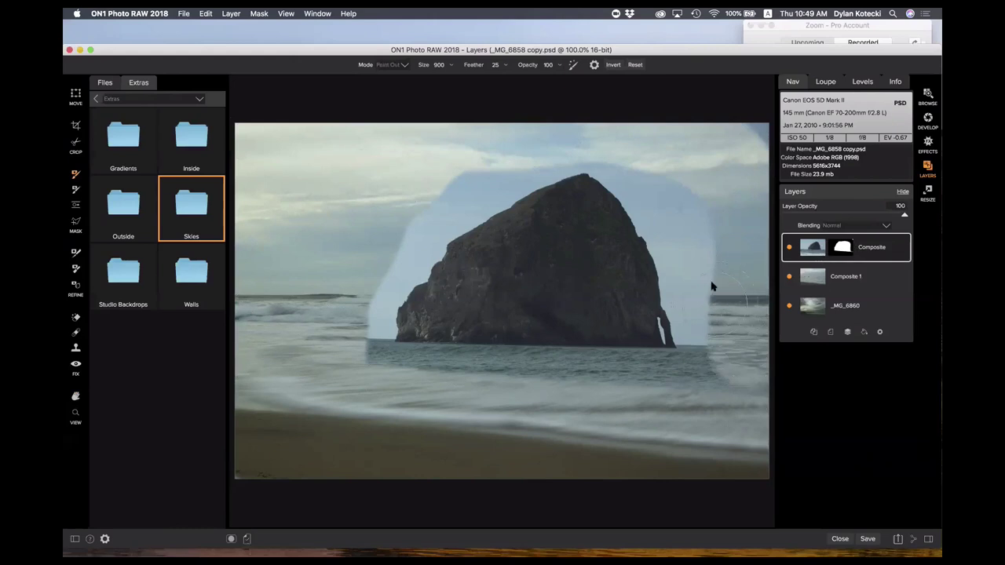
{"action": "left_click_drag", "start_coordinate": [711, 286], "coordinate": [704, 218]}
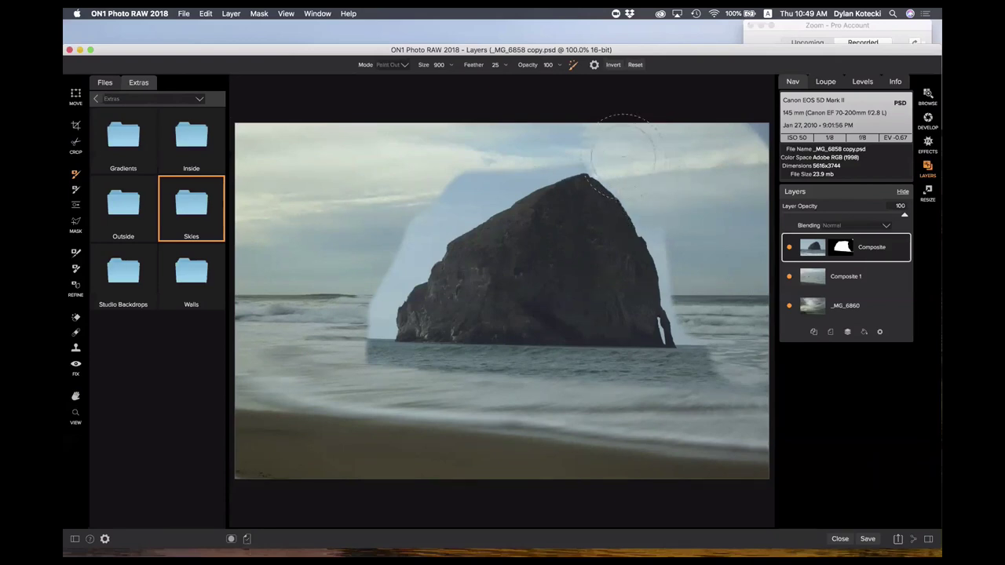
{"action": "mouse_move", "coordinate": [584, 145]}
{"action": "left_mouse_down"}
{"action": "mouse_move", "coordinate": [537, 153]}
{"action": "mouse_move", "coordinate": [471, 187]}
{"action": "mouse_move", "coordinate": [435, 231]}
{"action": "mouse_move", "coordinate": [449, 180]}
{"action": "left_mouse_up"}
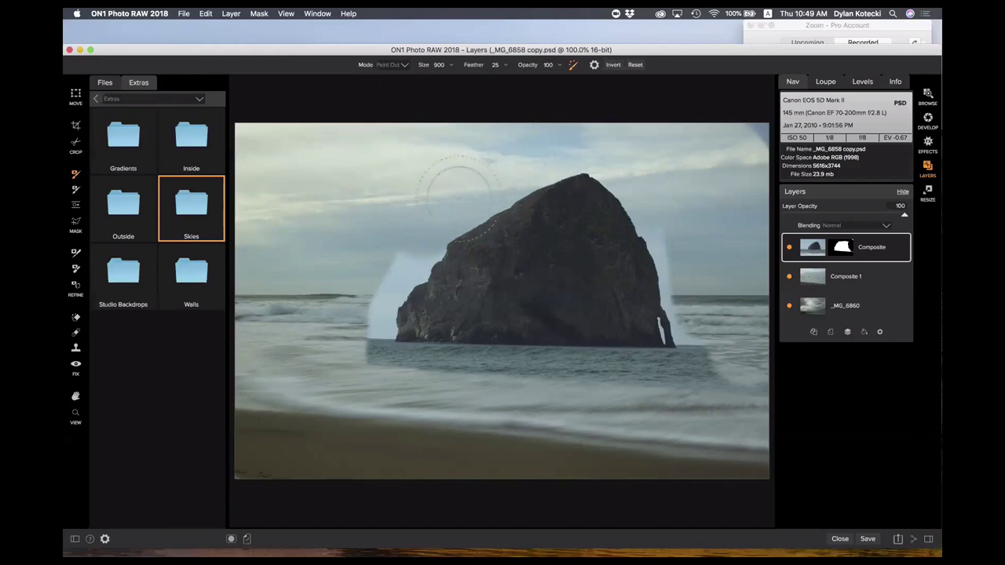
{"action": "mouse_move", "coordinate": [416, 251]}
{"action": "left_mouse_down"}
{"action": "mouse_move", "coordinate": [383, 318]}
{"action": "mouse_move", "coordinate": [386, 352]}
{"action": "mouse_move", "coordinate": [520, 338]}
{"action": "mouse_move", "coordinate": [426, 331]}
{"action": "mouse_move", "coordinate": [659, 350]}
{"action": "mouse_move", "coordinate": [530, 357]}
{"action": "left_mouse_up"}
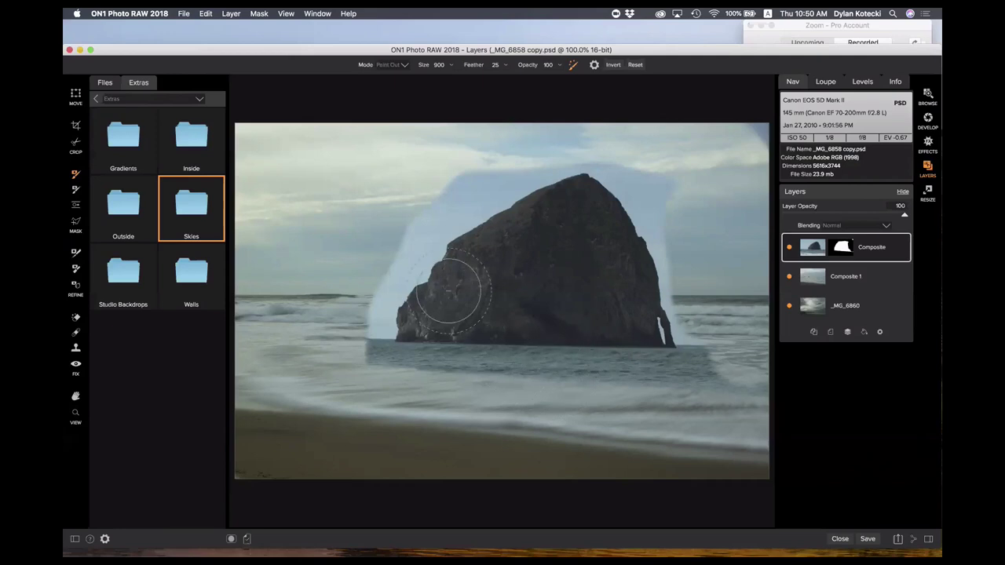
{"action": "mouse_move", "coordinate": [466, 189]}
{"action": "left_mouse_down"}
{"action": "mouse_move", "coordinate": [422, 224]}
{"action": "mouse_move", "coordinate": [386, 310]}
{"action": "mouse_move", "coordinate": [374, 314]}
{"action": "mouse_move", "coordinate": [386, 325]}
{"action": "mouse_move", "coordinate": [387, 310]}
{"action": "mouse_move", "coordinate": [403, 304]}
{"action": "mouse_move", "coordinate": [422, 259]}
{"action": "mouse_move", "coordinate": [455, 224]}
{"action": "mouse_move", "coordinate": [525, 181]}
{"action": "mouse_move", "coordinate": [596, 156]}
{"action": "mouse_move", "coordinate": [632, 182]}
{"action": "mouse_move", "coordinate": [668, 234]}
{"action": "mouse_move", "coordinate": [686, 274]}
{"action": "mouse_move", "coordinate": [684, 321]}
{"action": "mouse_move", "coordinate": [714, 329]}
{"action": "mouse_move", "coordinate": [688, 323]}
{"action": "mouse_move", "coordinate": [693, 300]}
{"action": "mouse_move", "coordinate": [631, 210]}
{"action": "mouse_move", "coordinate": [561, 167]}
{"action": "left_mouse_up"}
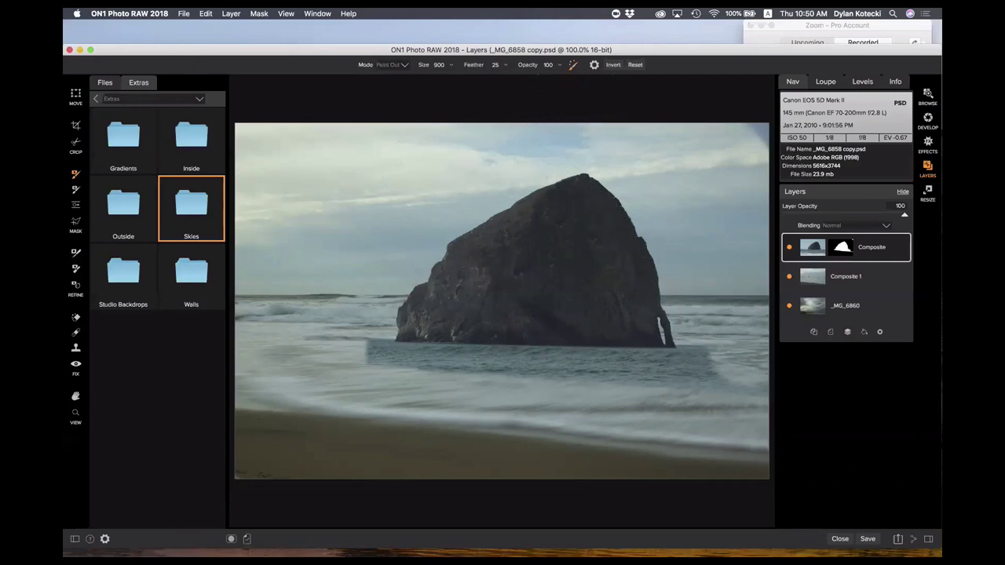
{"action": "mouse_move", "coordinate": [732, 387]}
{"action": "left_mouse_down"}
{"action": "mouse_move", "coordinate": [661, 371]}
{"action": "mouse_move", "coordinate": [377, 352]}
{"action": "left_mouse_up"}
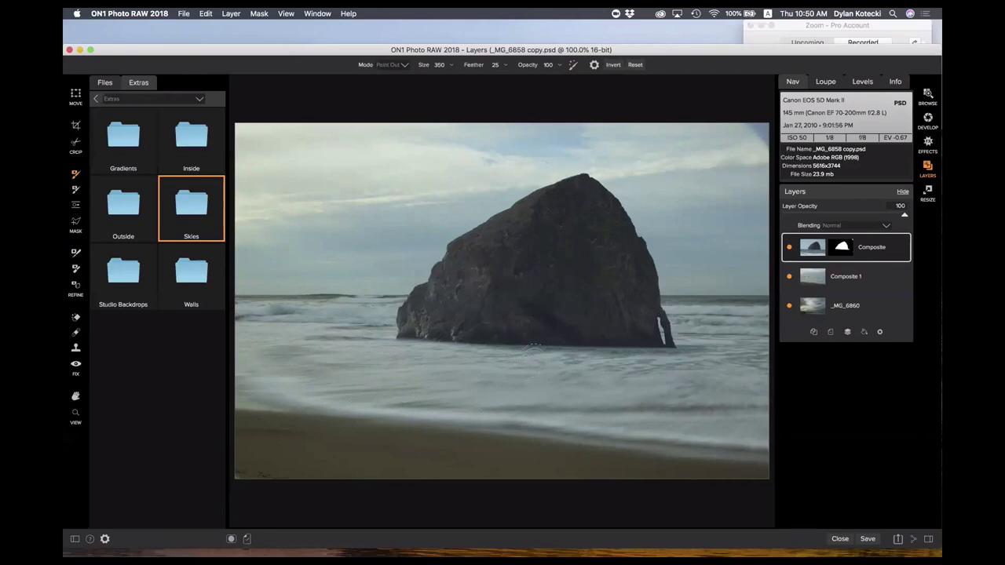
Paint out a notch in the rock's base, restore it in Paint In mode, and return the brush to Paint Out.
{"action": "left_click_drag", "start_coordinate": [537, 345], "coordinate": [538, 294]}
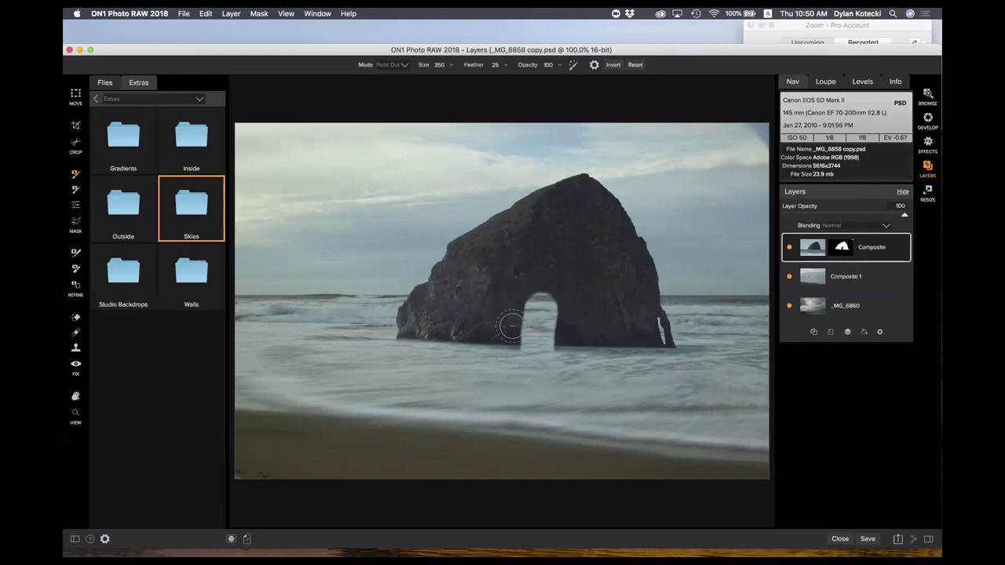
{"action": "left_click", "coordinate": [403, 65]}
{"action": "left_click", "coordinate": [394, 83]}
{"action": "mouse_move", "coordinate": [574, 303]}
{"action": "left_mouse_down"}
{"action": "mouse_move", "coordinate": [525, 301]}
{"action": "mouse_move", "coordinate": [546, 318]}
{"action": "mouse_move", "coordinate": [524, 324]}
{"action": "mouse_move", "coordinate": [553, 334]}
{"action": "mouse_move", "coordinate": [513, 334]}
{"action": "mouse_move", "coordinate": [566, 333]}
{"action": "mouse_move", "coordinate": [408, 326]}
{"action": "mouse_move", "coordinate": [475, 324]}
{"action": "left_mouse_up"}
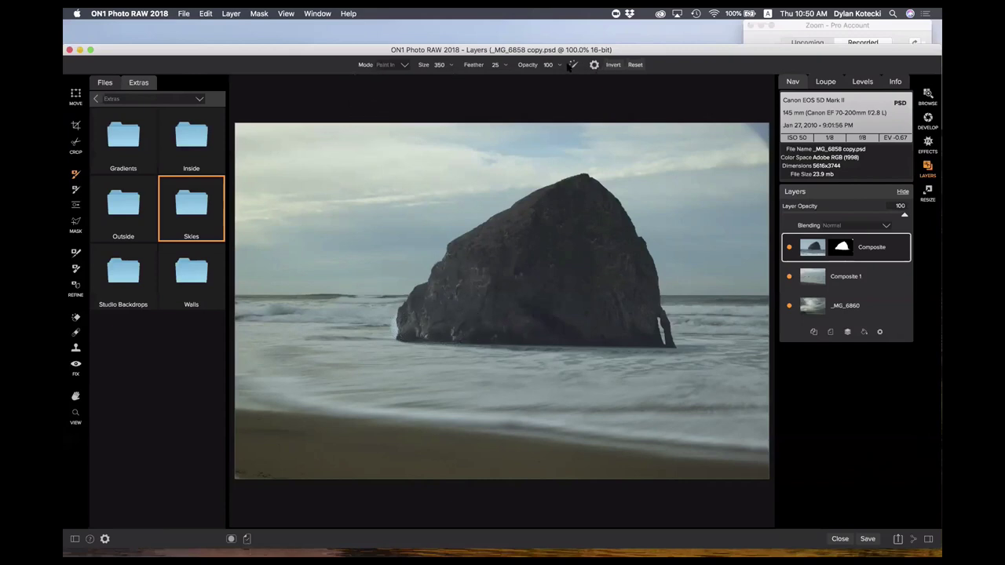
{"action": "left_click", "coordinate": [405, 66]}
{"action": "left_click", "coordinate": [392, 79]}
Scale the masked rock layer down to about 3190 × 2127 and move it so the rock's base sits on the horizon.
{"action": "key", "text": "v"}
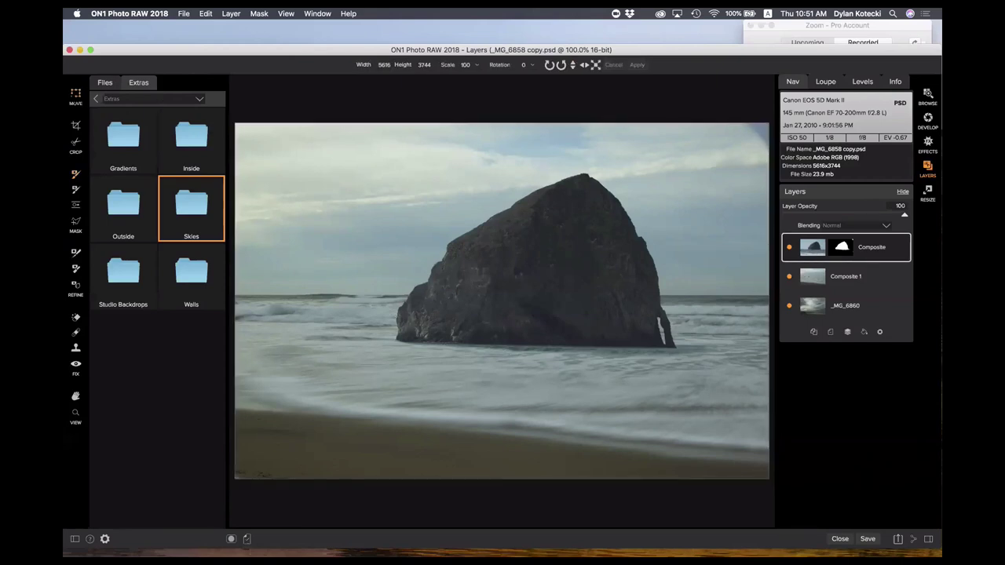
{"action": "mouse_move", "coordinate": [237, 142]}
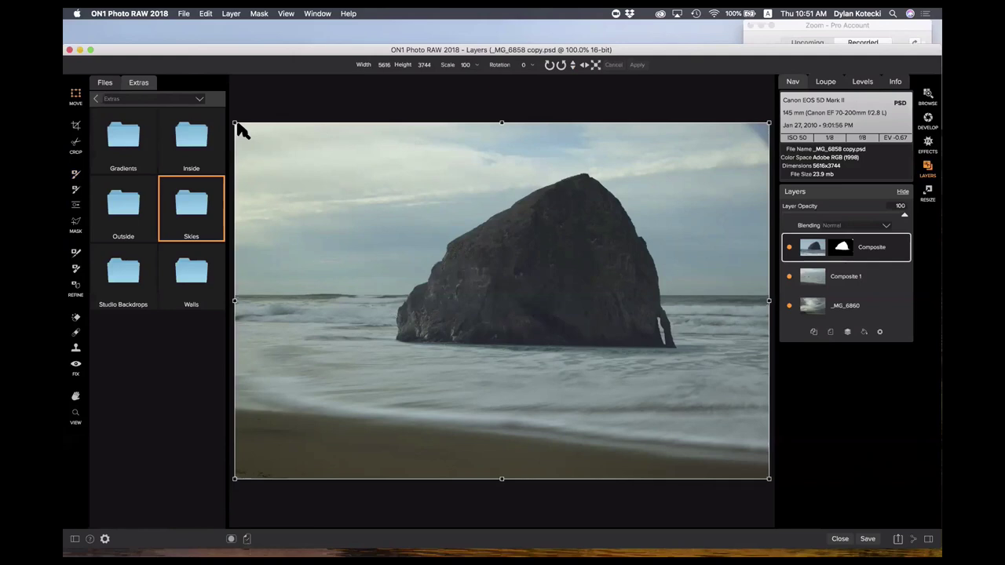
{"action": "left_click_drag", "start_coordinate": [239, 130], "coordinate": [408, 356]}
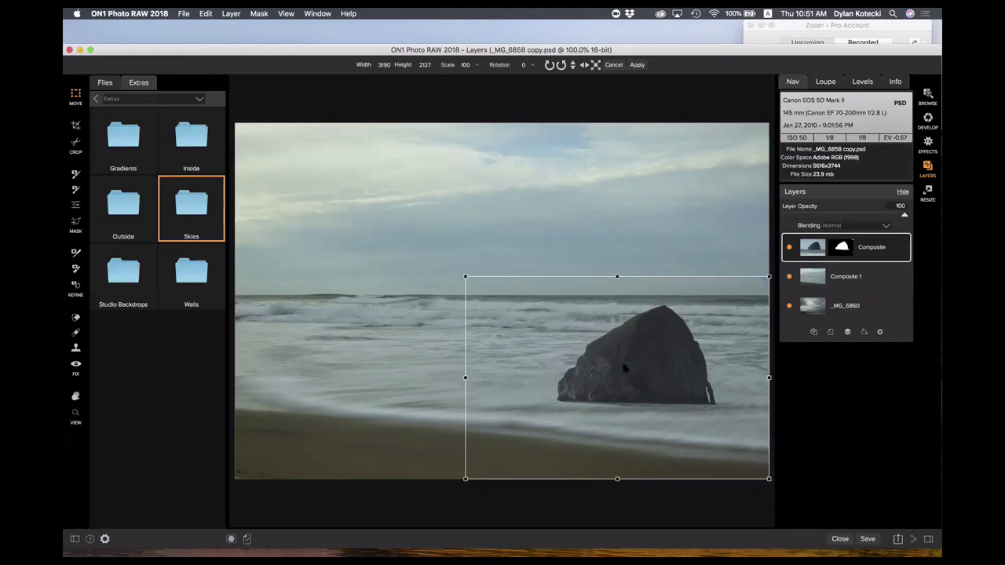
{"action": "left_click_drag", "start_coordinate": [625, 369], "coordinate": [600, 272]}
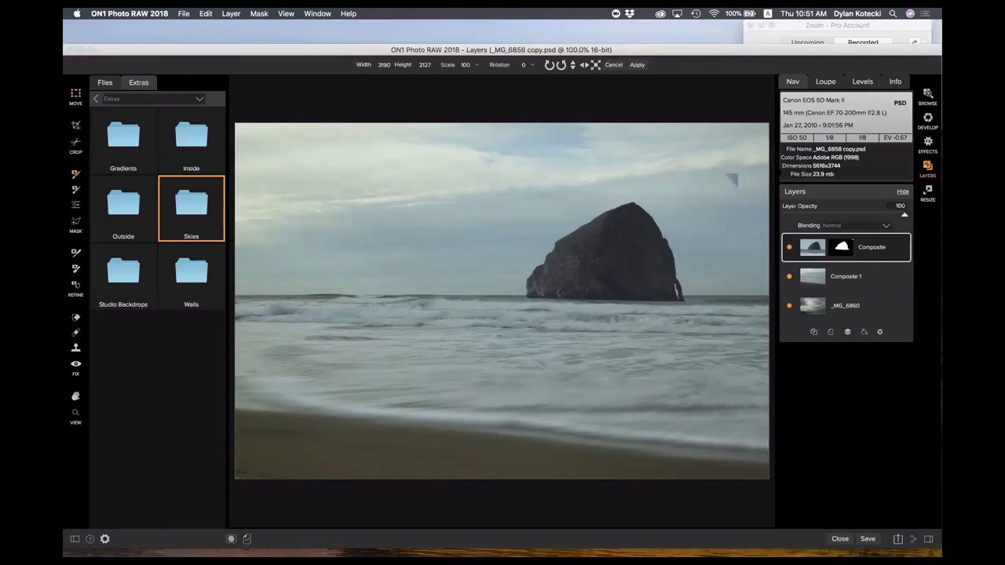
{"action": "key", "text": "b"}
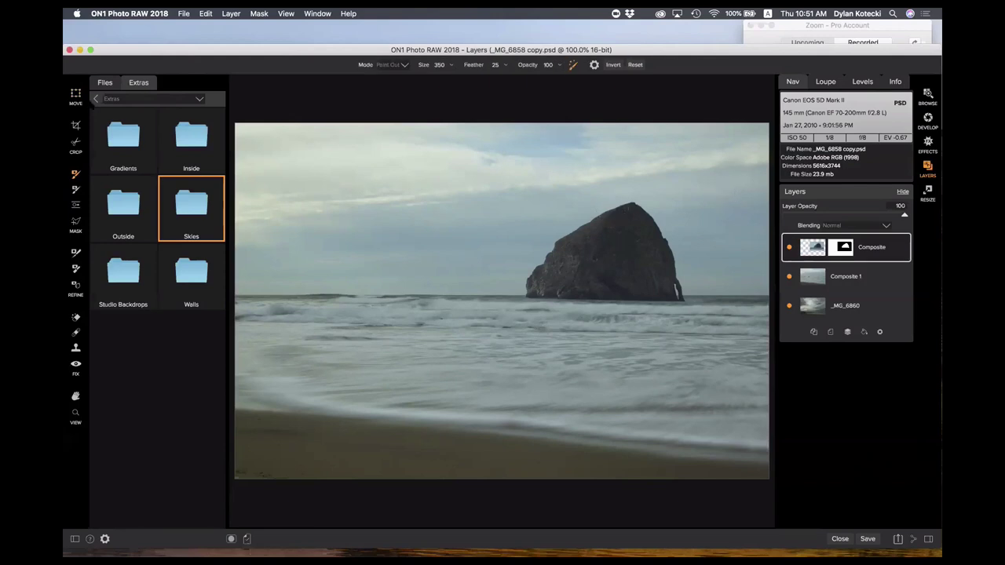
Scale the rock layer down to about 2515 × 1677, reposition it on the horizon, and rotate it -1 degree.
{"action": "key", "text": "v"}
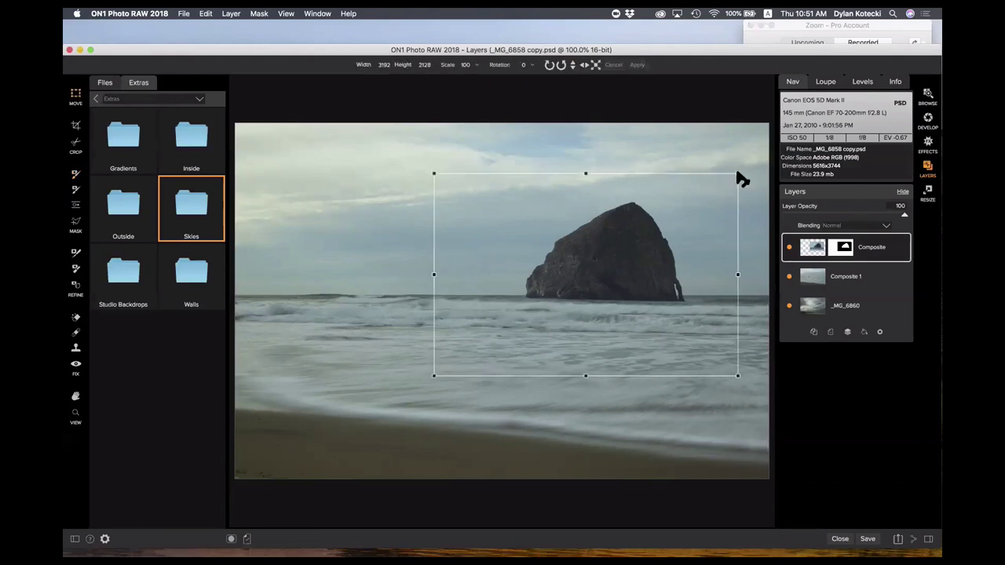
{"action": "left_click_drag", "start_coordinate": [737, 173], "coordinate": [672, 197]}
{"action": "left_click_drag", "start_coordinate": [588, 282], "coordinate": [617, 272]}
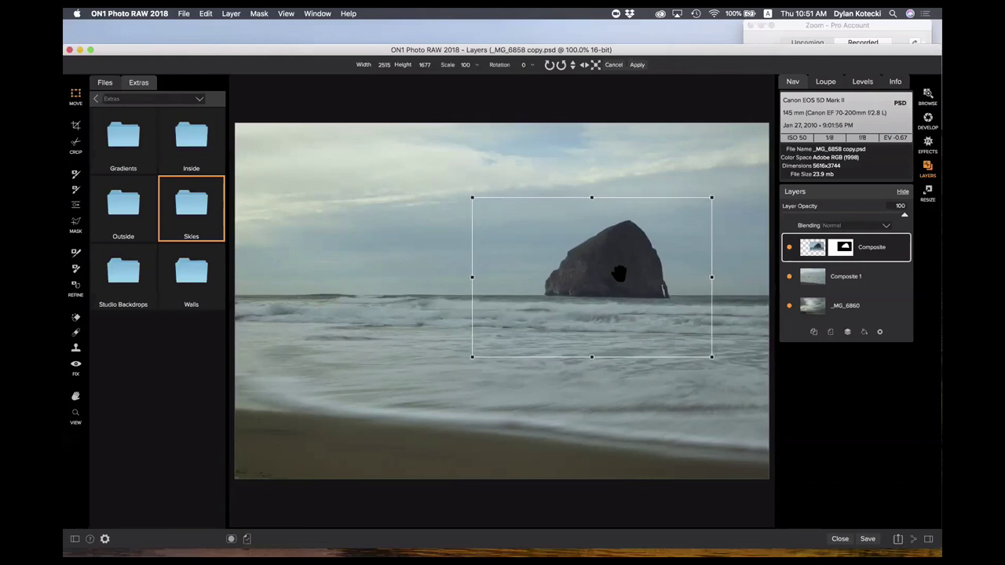
{"action": "left_click_drag", "start_coordinate": [740, 265], "coordinate": [740, 262]}
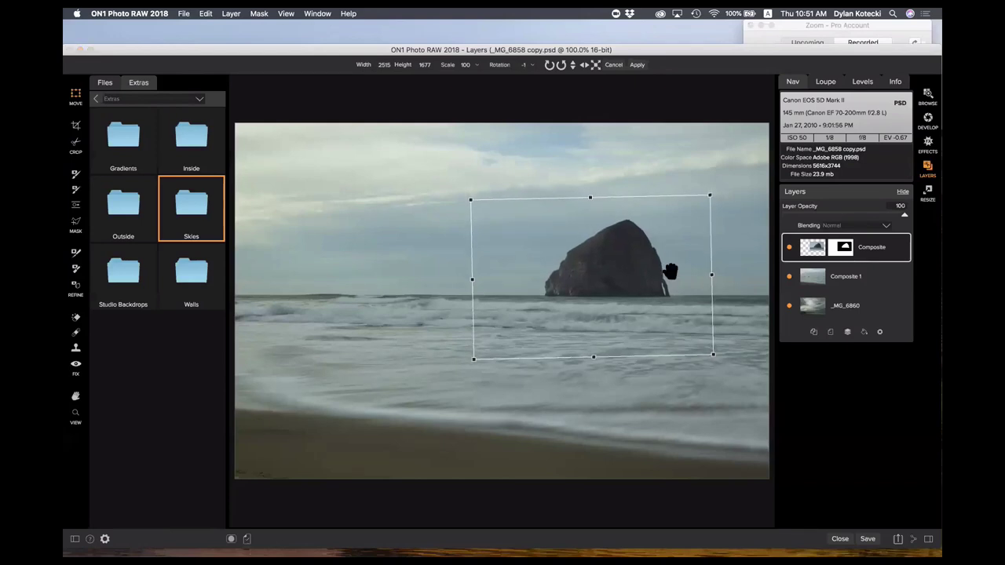
{"action": "key", "text": "Escape"}
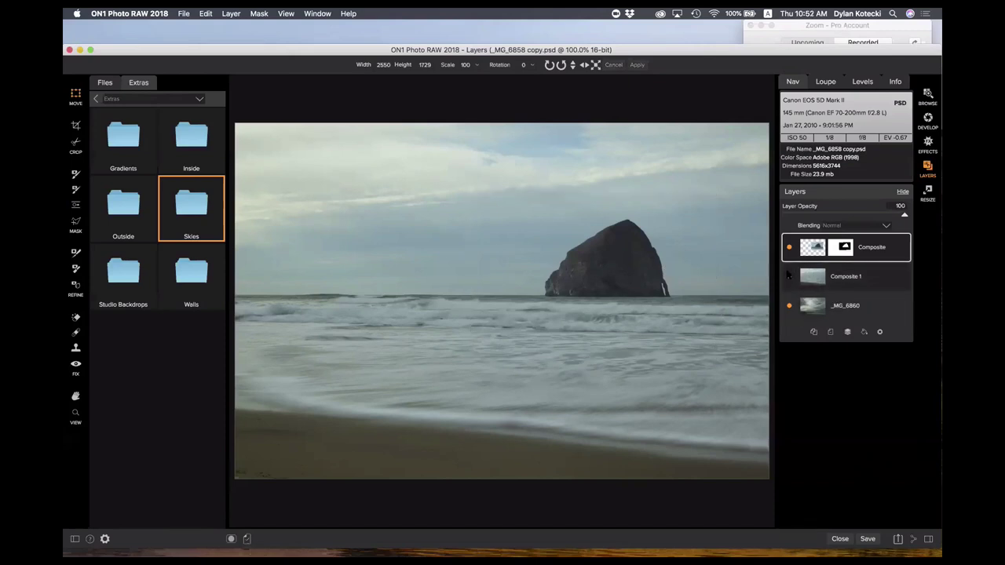
Hide the rock and beach layers to view the sky photo alone, and show the beach layer again.
{"action": "left_click", "coordinate": [788, 276]}
{"action": "left_click", "coordinate": [788, 247]}
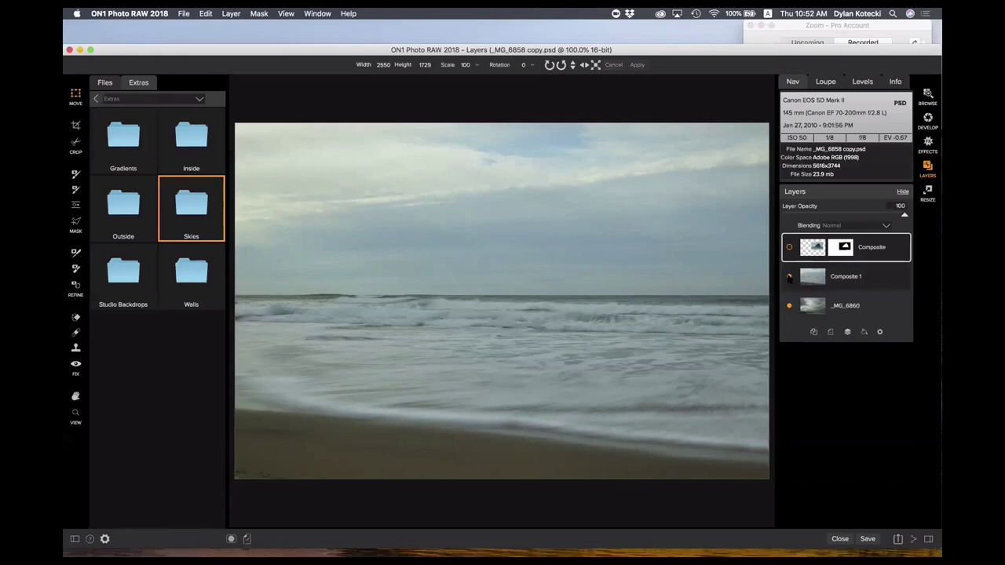
{"action": "left_click", "coordinate": [788, 276]}
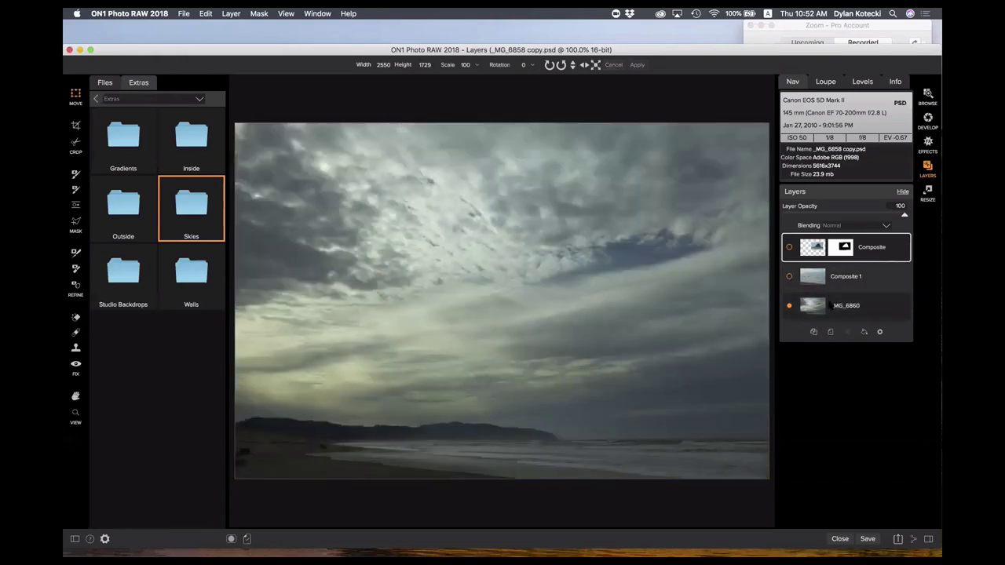
{"action": "left_click", "coordinate": [668, 377]}
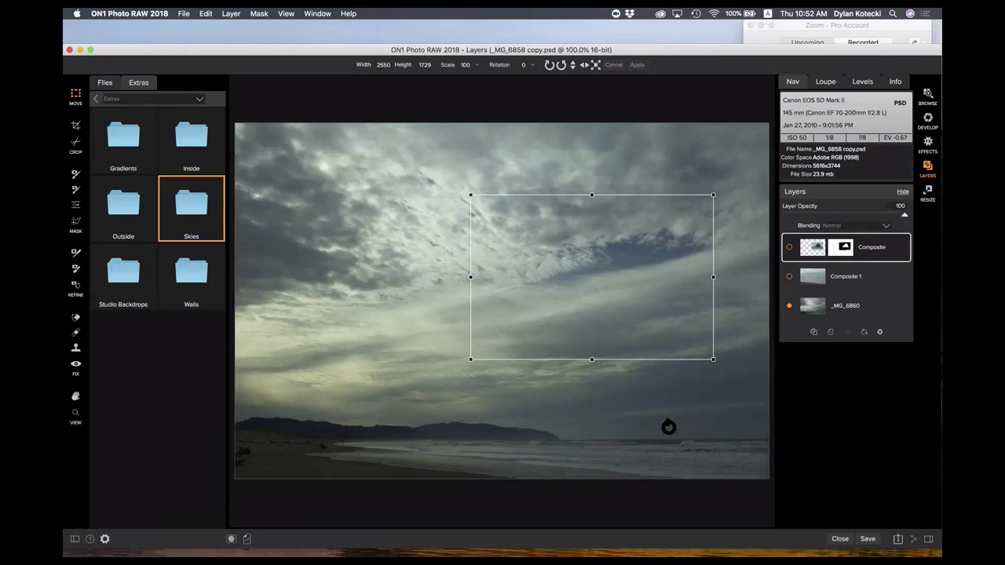
{"action": "left_click", "coordinate": [789, 276]}
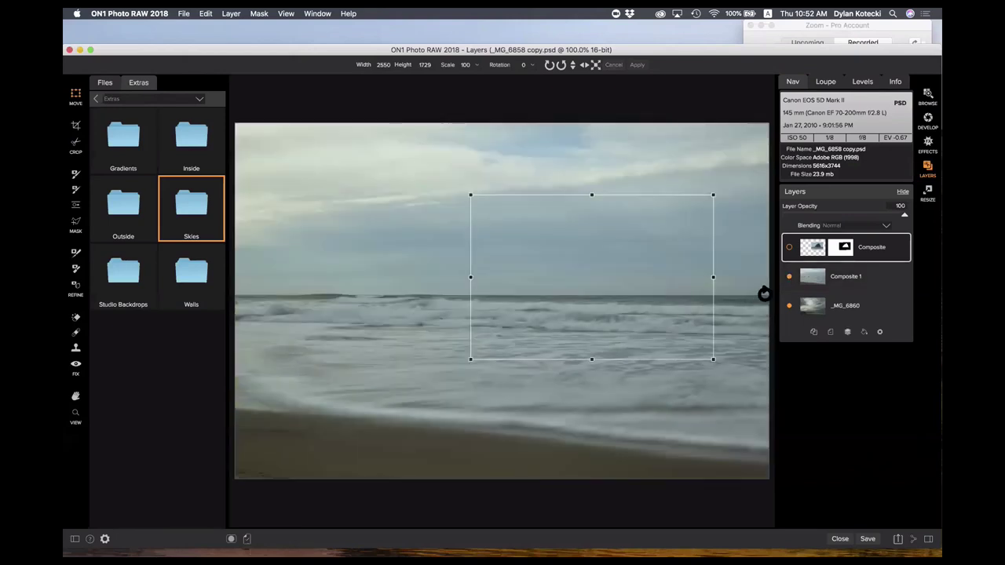
Lower the beach layer's opacity to 31 and move the _MG_6860 sky layer up until its horizon lines up with the beach horizon.
{"action": "left_click", "coordinate": [860, 284]}
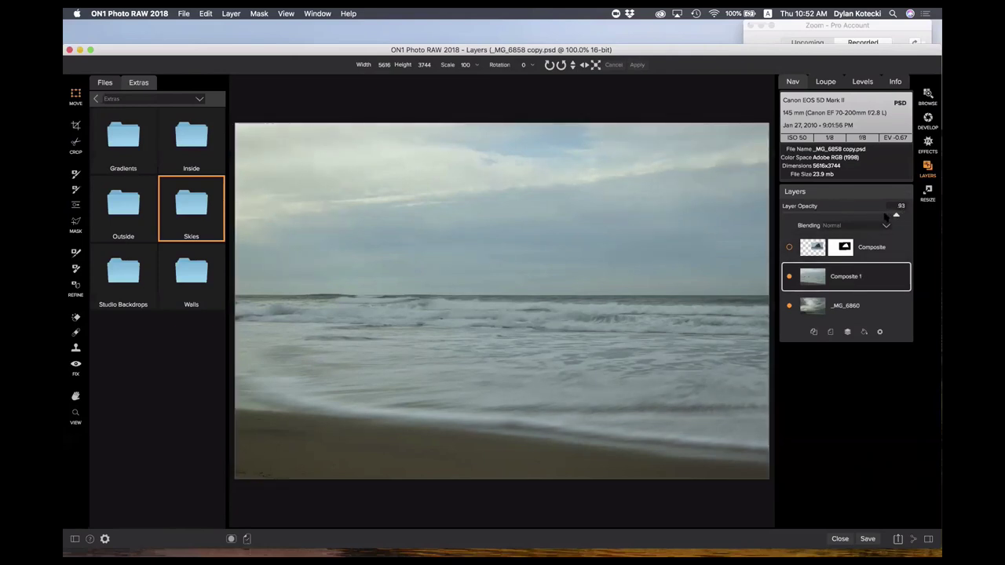
{"action": "left_click_drag", "start_coordinate": [885, 217], "coordinate": [845, 215]}
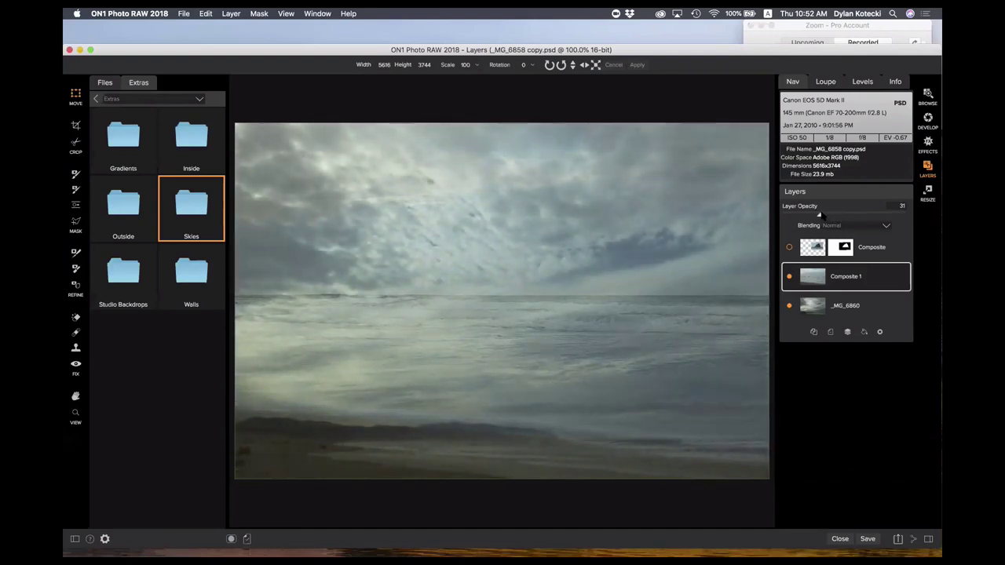
{"action": "left_click", "coordinate": [867, 309]}
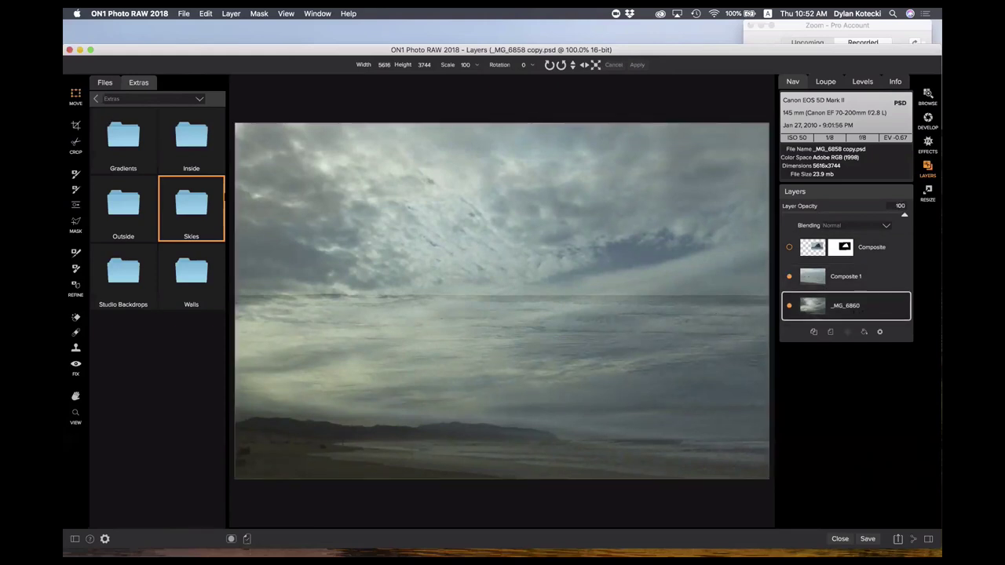
{"action": "left_click_drag", "start_coordinate": [601, 393], "coordinate": [606, 270]}
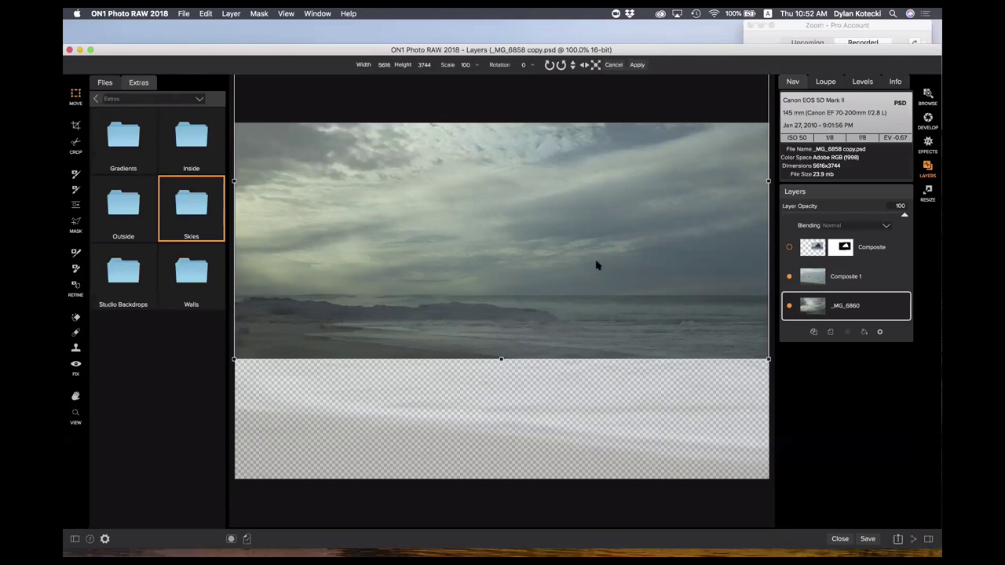
{"action": "key", "text": "Return"}
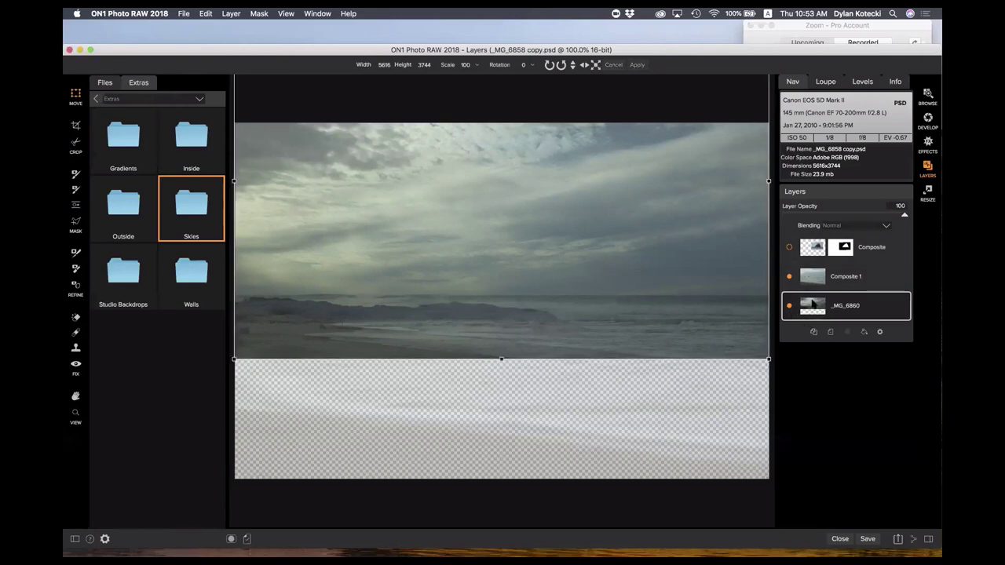
Restore the beach layer's opacity to 100 and show the rock layer again.
{"action": "left_click", "coordinate": [877, 272]}
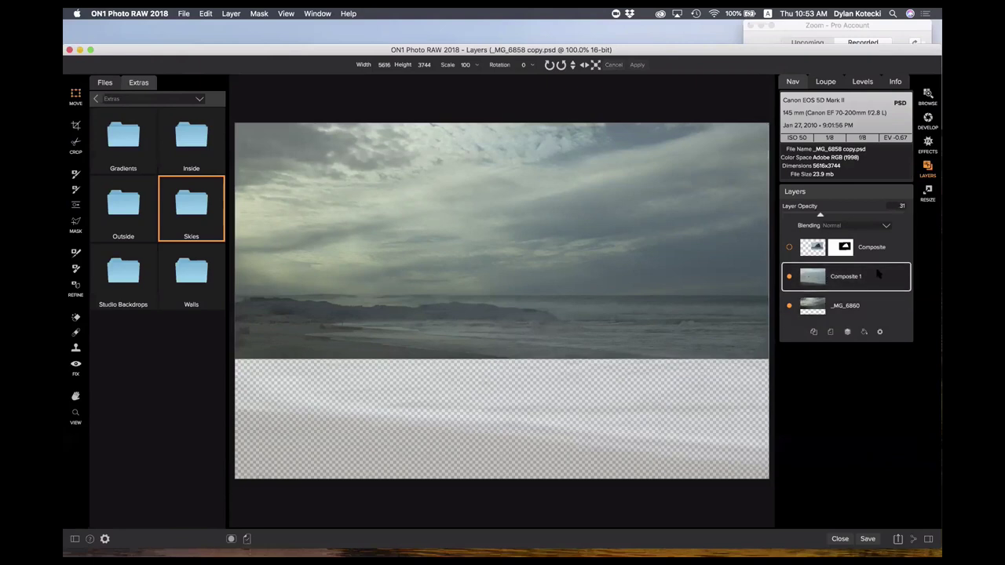
{"action": "left_click_drag", "start_coordinate": [820, 215], "coordinate": [907, 217]}
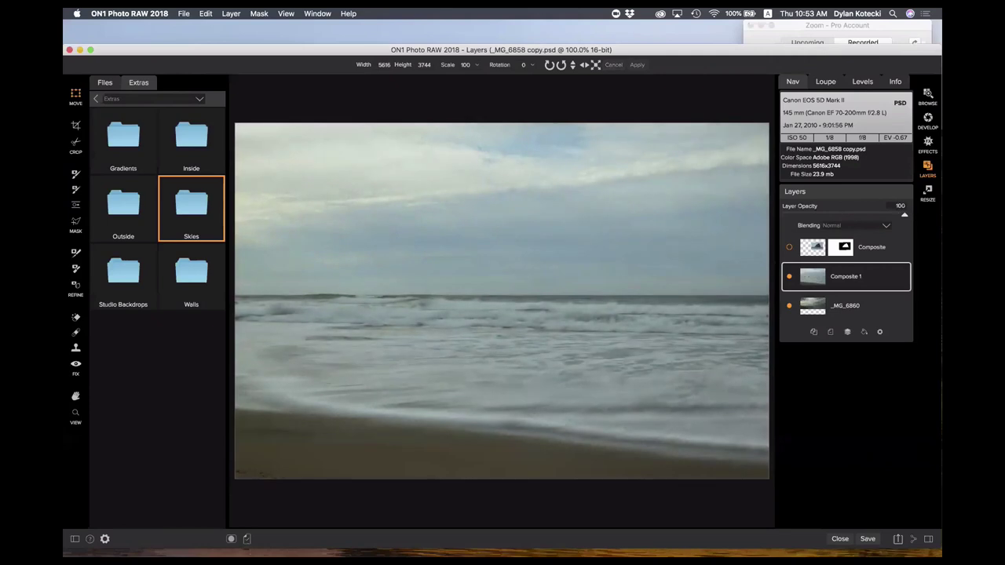
{"action": "left_click", "coordinate": [789, 248]}
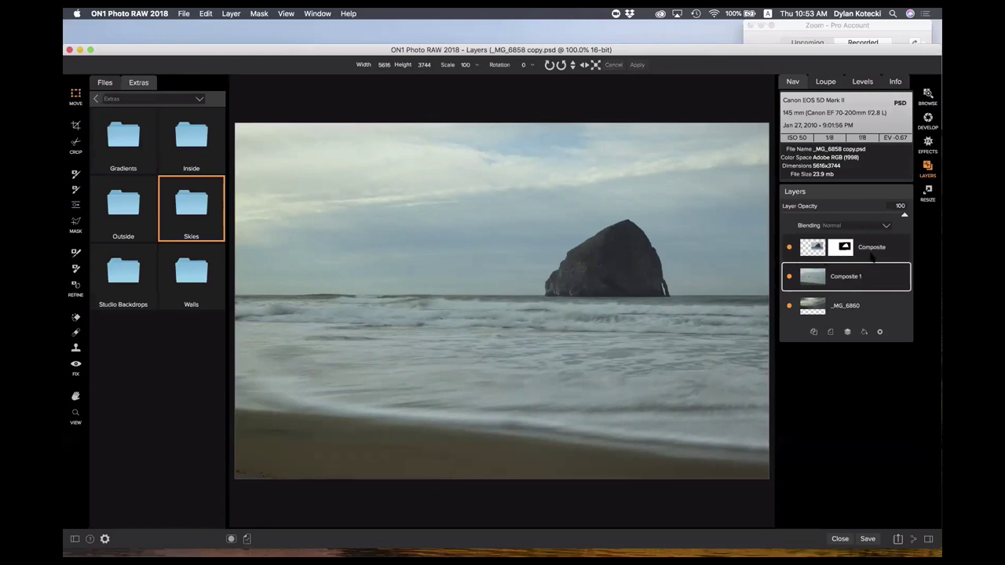
Merge the rock layer and the beach layer into a single layer above the sky.
{"action": "left_click", "coordinate": [865, 255]}
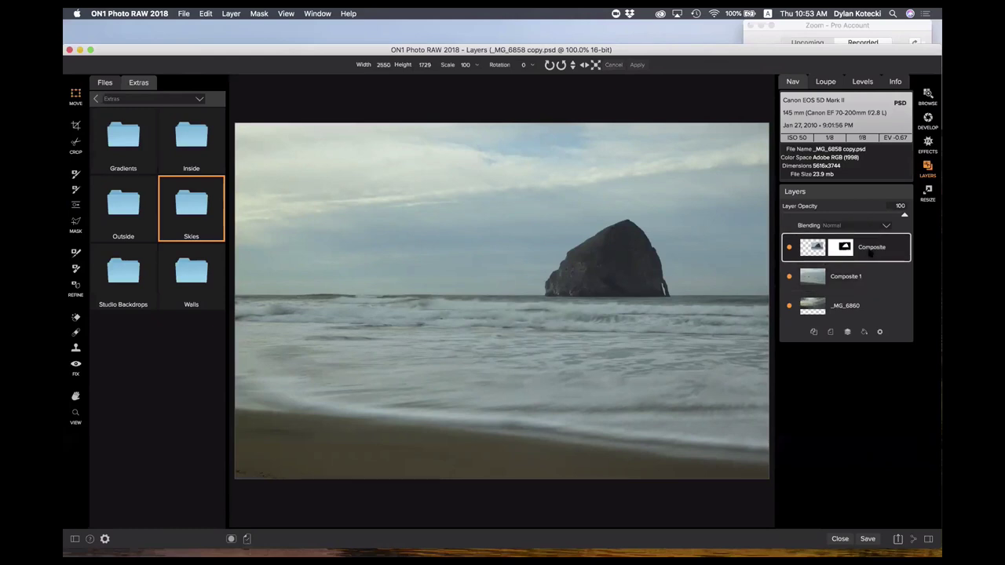
{"action": "left_click", "coordinate": [843, 275], "text": "shift"}
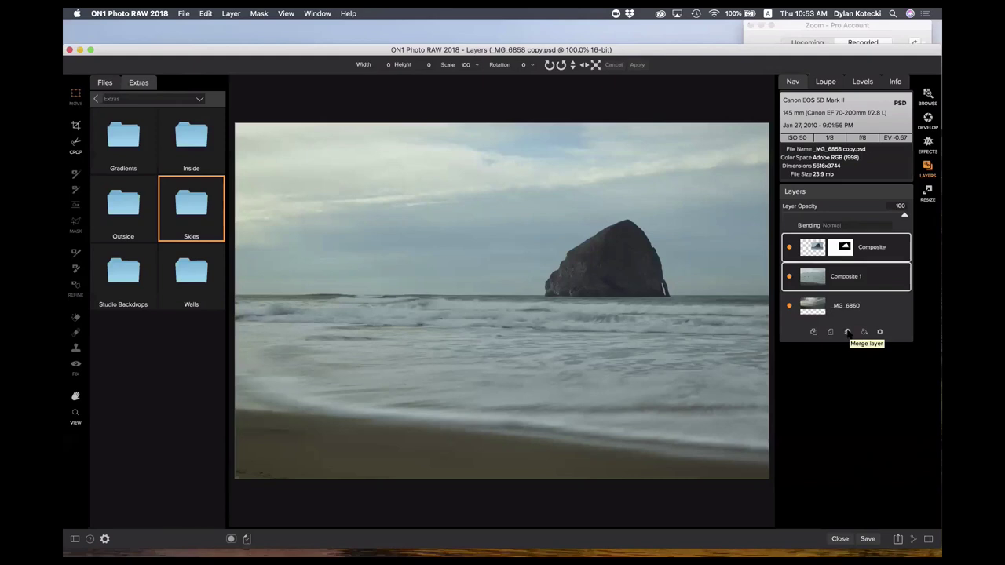
{"action": "left_click", "coordinate": [846, 333]}
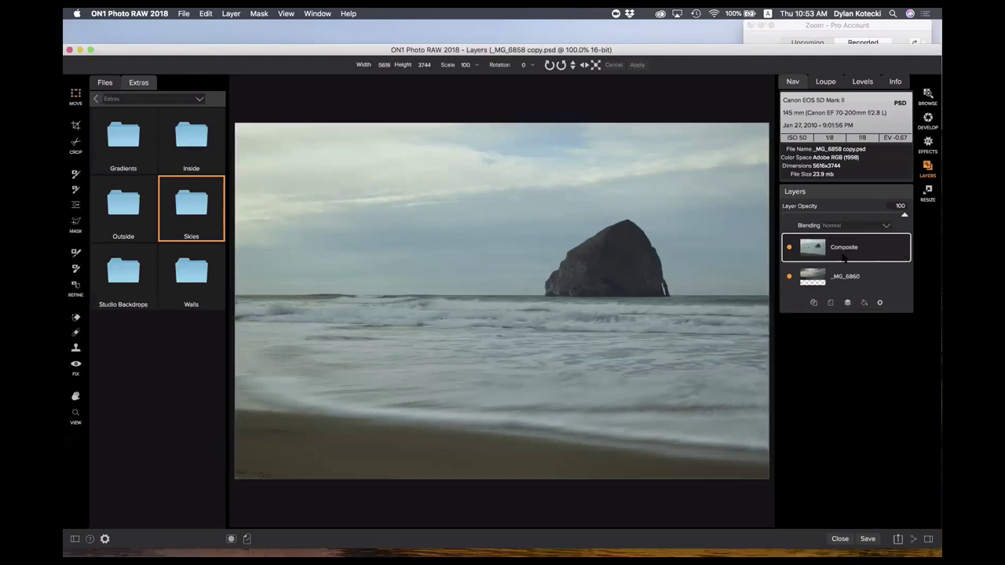
Place a Linear Top gradient mask on the merged rock-and-beach layer, centred on the horizon, to reveal the sky photo.
{"action": "left_click", "coordinate": [550, 224]}
{"action": "mouse_move", "coordinate": [904, 216]}
{"action": "left_mouse_down"}
{"action": "mouse_move", "coordinate": [818, 218]}
{"action": "mouse_move", "coordinate": [907, 218]}
{"action": "left_mouse_up"}
{"action": "key", "text": "b"}
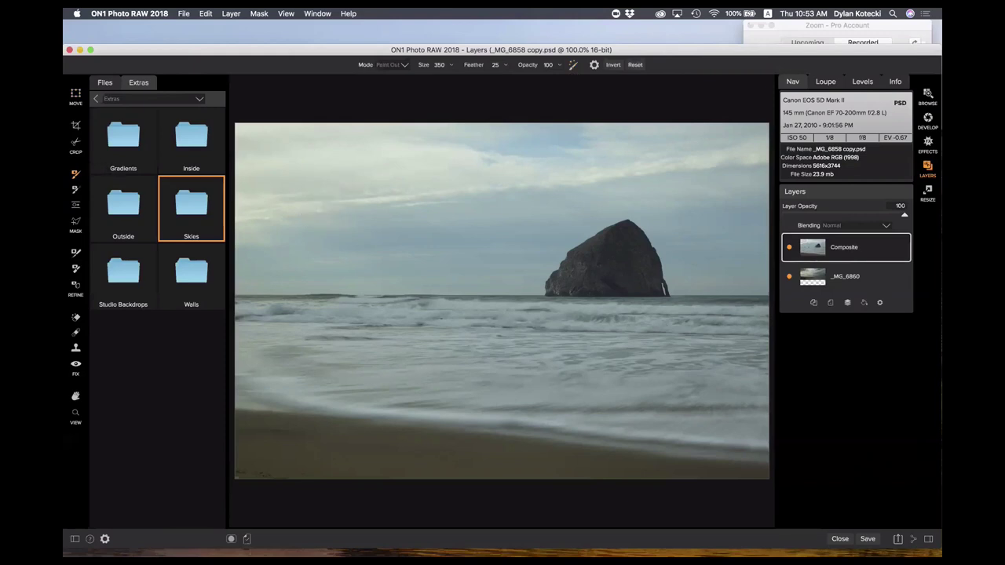
{"action": "left_click", "coordinate": [76, 205]}
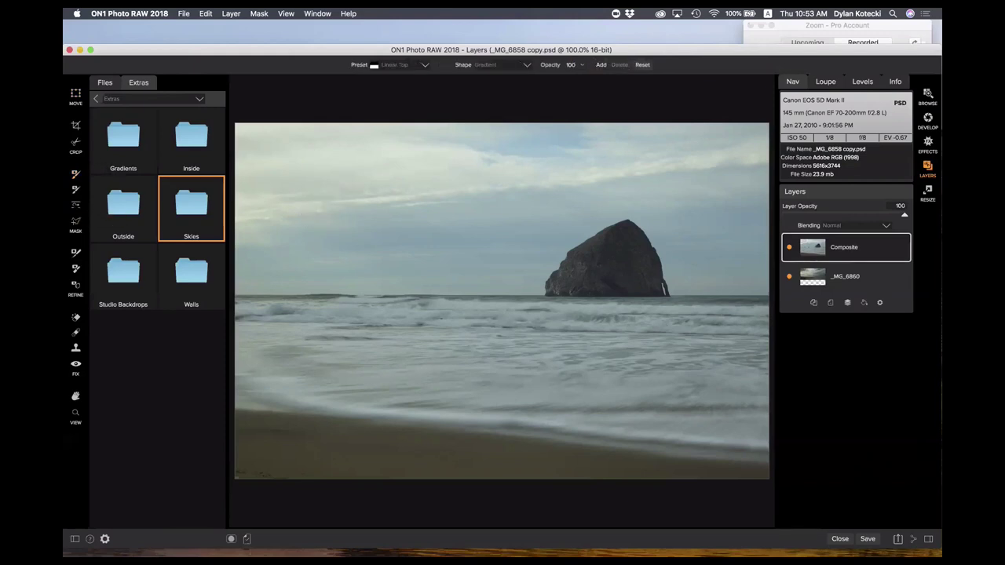
{"action": "left_click", "coordinate": [495, 294]}
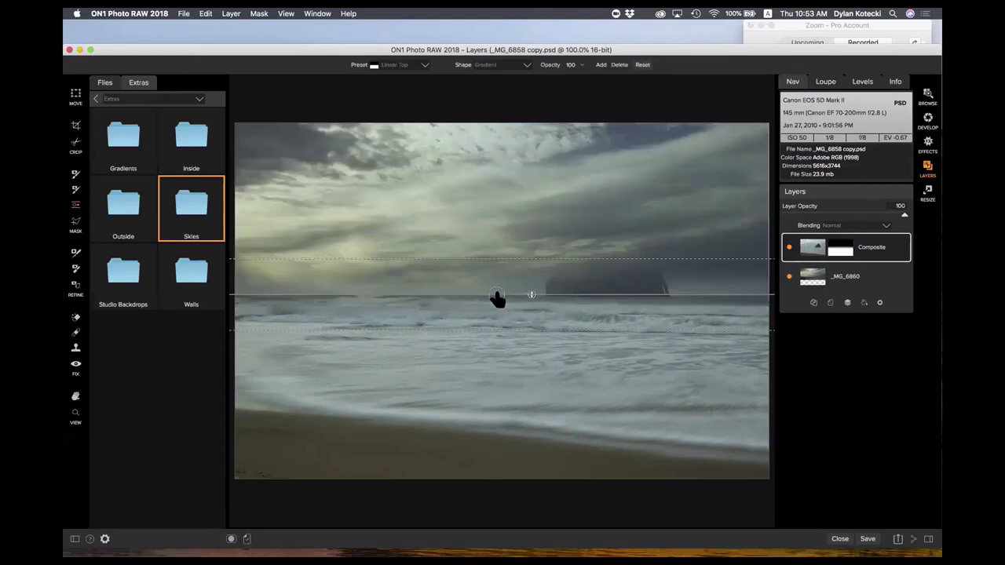
Shift the Composite layer's gradient mask slightly above the horizon and widen its feather to soften the blend into the sky.
{"action": "left_click_drag", "start_coordinate": [502, 258], "coordinate": [502, 233]}
{"action": "left_click_drag", "start_coordinate": [495, 296], "coordinate": [492, 288]}
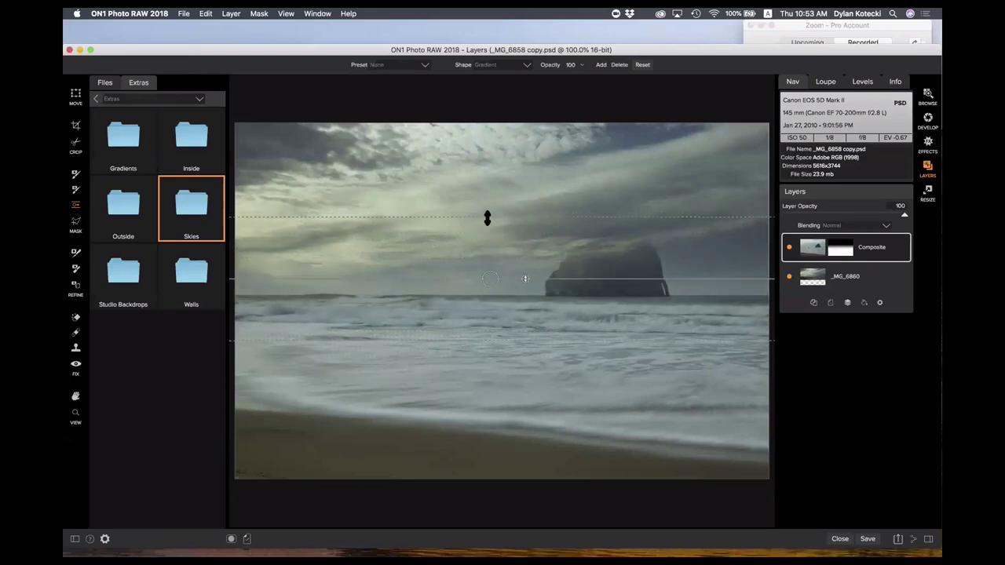
{"action": "mouse_move", "coordinate": [484, 218]}
{"action": "left_mouse_down"}
{"action": "mouse_move", "coordinate": [481, 250]}
{"action": "mouse_move", "coordinate": [487, 206]}
{"action": "mouse_move", "coordinate": [478, 236]}
{"action": "left_mouse_up"}
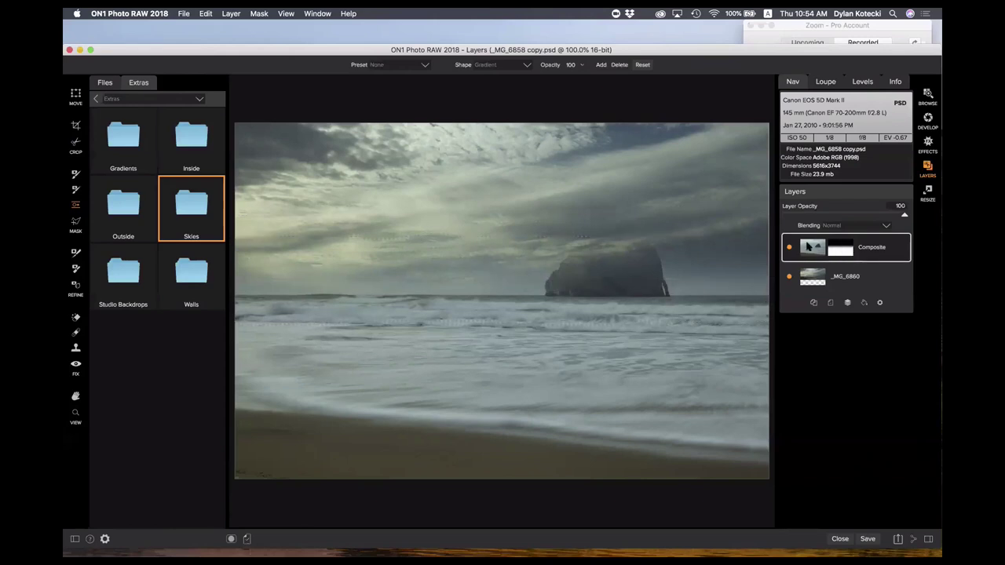
{"action": "left_click_drag", "start_coordinate": [454, 268], "coordinate": [474, 280]}
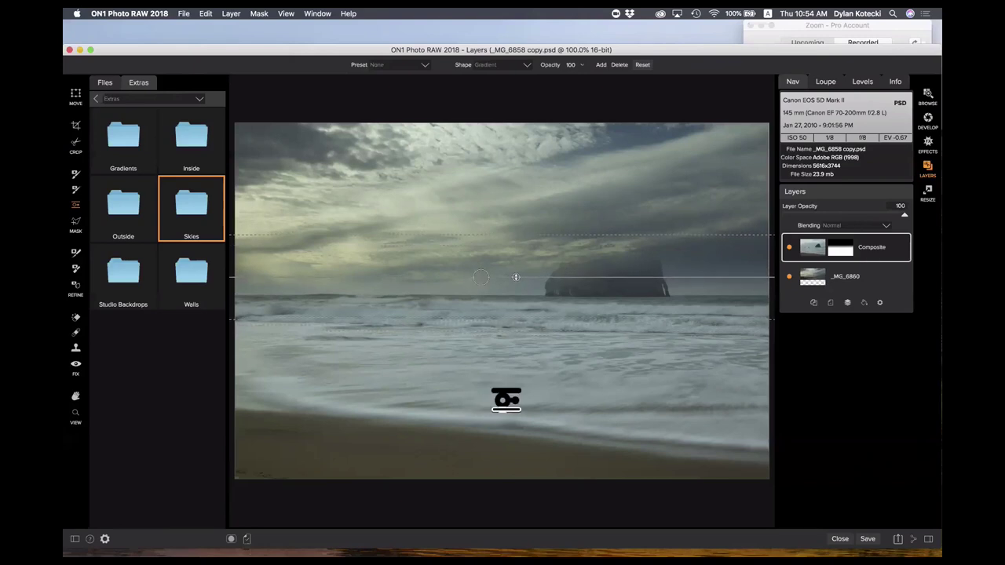
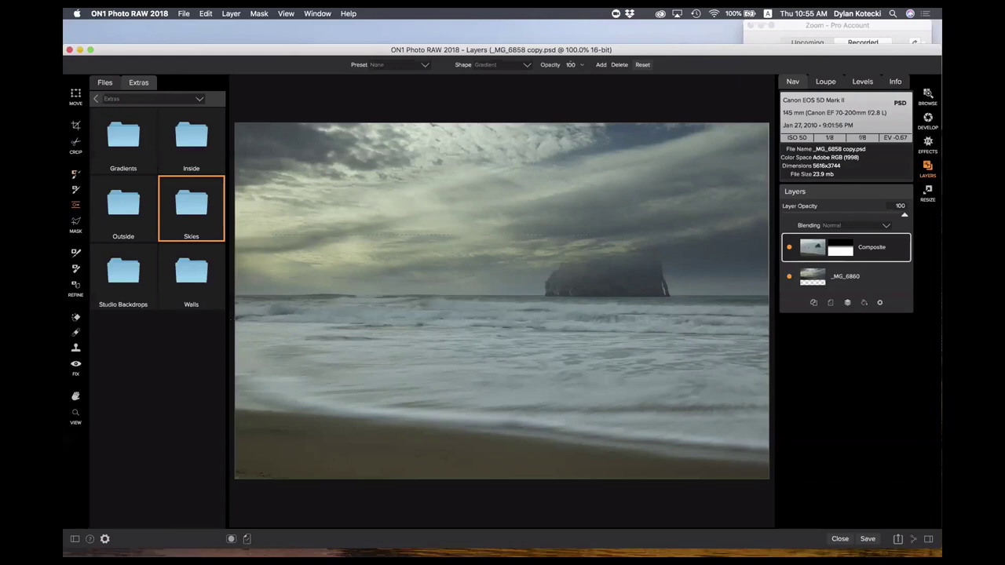
Paint the sea rock back in on the Composite layer's mask using the Masking Brush in Paint In mode with Perfect Brush on.
{"action": "key", "text": "b"}
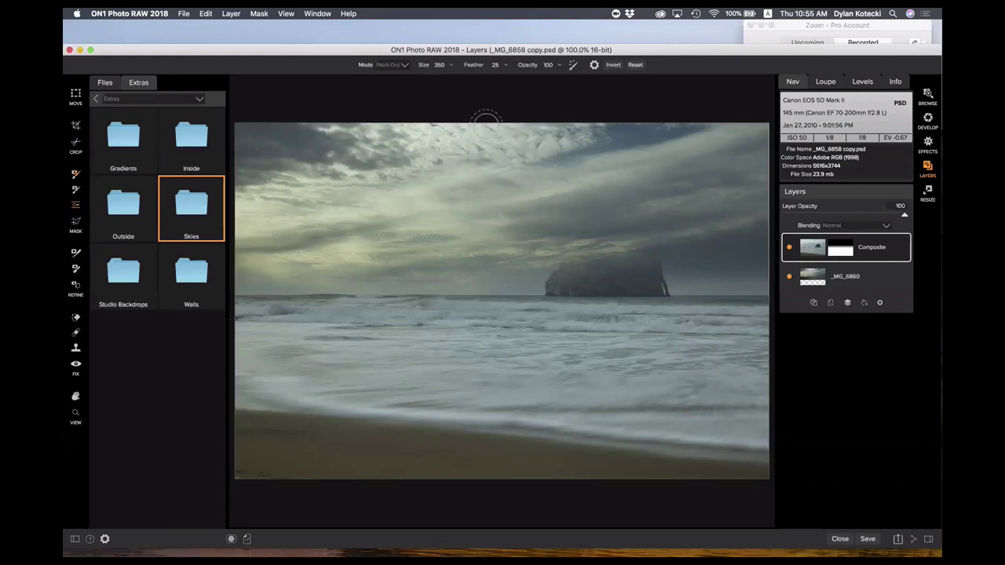
{"action": "left_click", "coordinate": [388, 64]}
{"action": "left_click", "coordinate": [393, 81]}
{"action": "mouse_move", "coordinate": [614, 260]}
{"action": "left_mouse_down"}
{"action": "mouse_move", "coordinate": [606, 273]}
{"action": "mouse_move", "coordinate": [579, 269]}
{"action": "mouse_move", "coordinate": [559, 284]}
{"action": "mouse_move", "coordinate": [576, 253]}
{"action": "mouse_move", "coordinate": [621, 232]}
{"action": "mouse_move", "coordinate": [645, 253]}
{"action": "mouse_move", "coordinate": [651, 282]}
{"action": "mouse_move", "coordinate": [630, 284]}
{"action": "mouse_move", "coordinate": [622, 256]}
{"action": "left_mouse_up"}
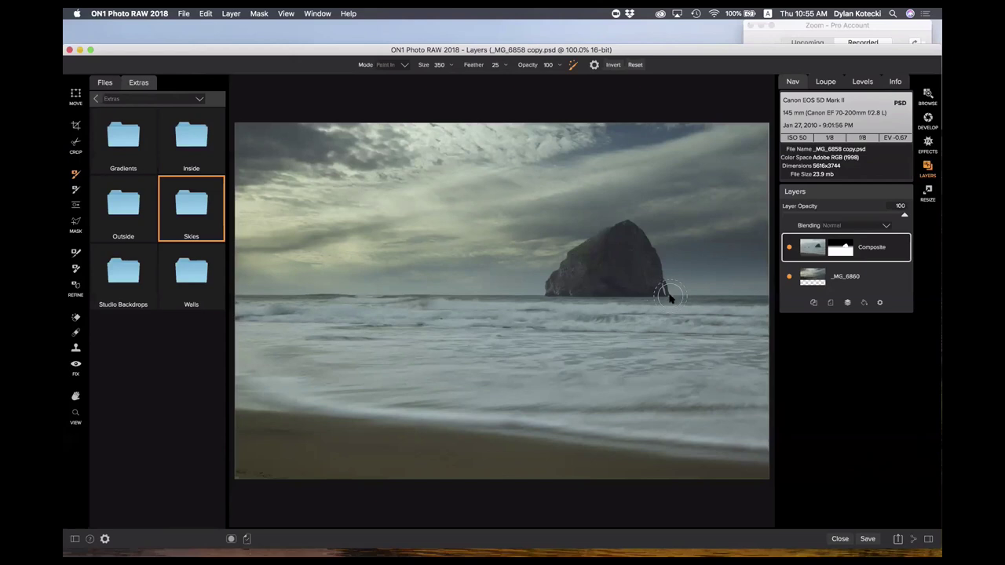
Select both the Composite and _MG_6860 layers, and close the composite to return to Browse.
{"action": "left_click", "coordinate": [863, 280], "text": "shift"}
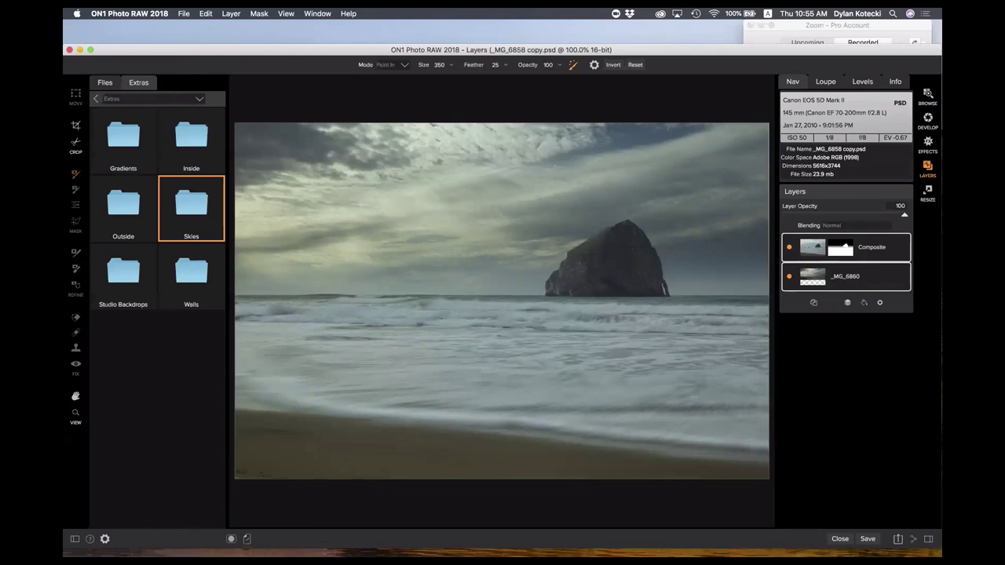
{"action": "left_click", "coordinate": [840, 539]}
{"action": "left_click", "coordinate": [495, 330]}
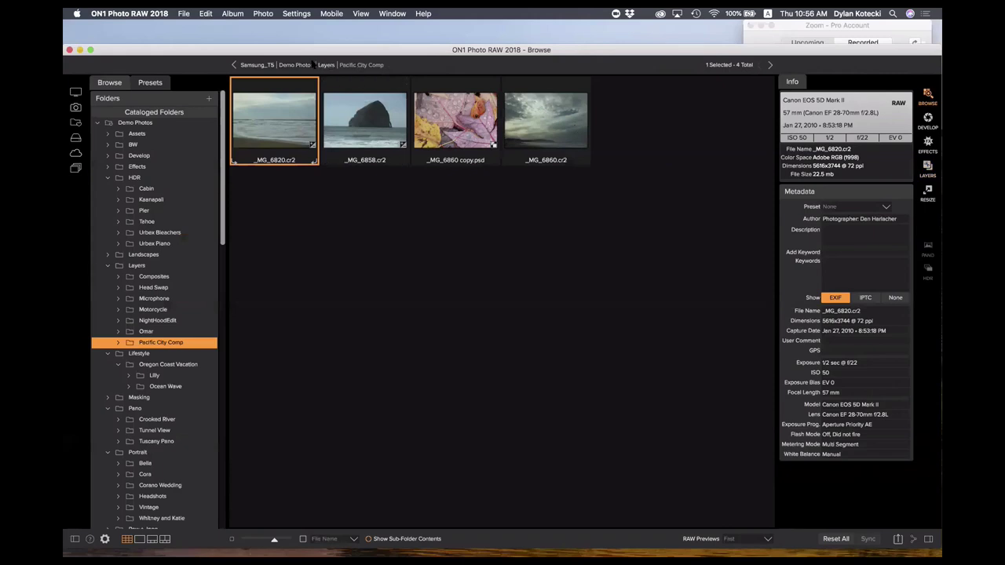
Open DSCF1981.JPG from the Resize folder in Demo Photos as a copy in the Resize module.
{"action": "left_click", "coordinate": [297, 65]}
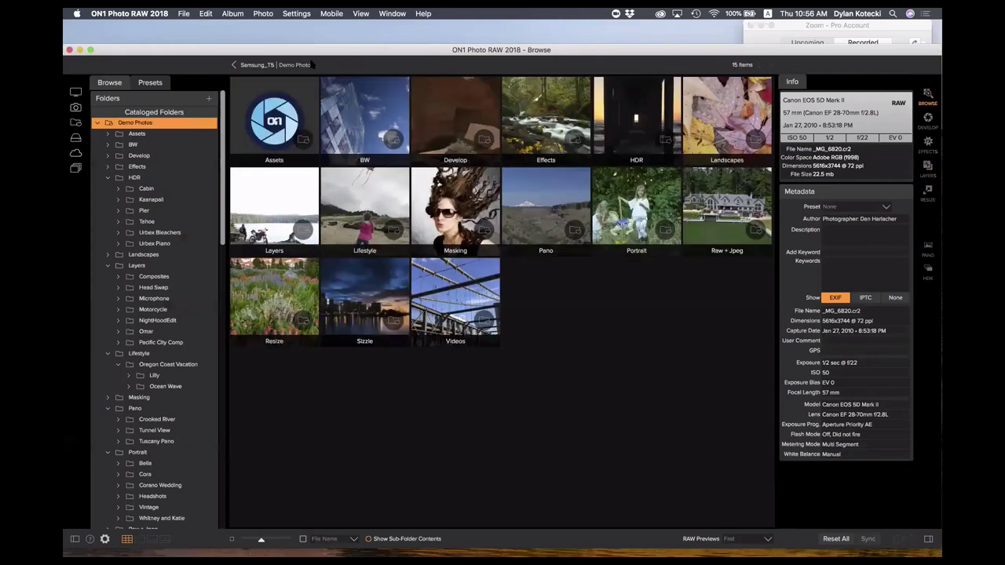
{"action": "double_click", "coordinate": [292, 262]}
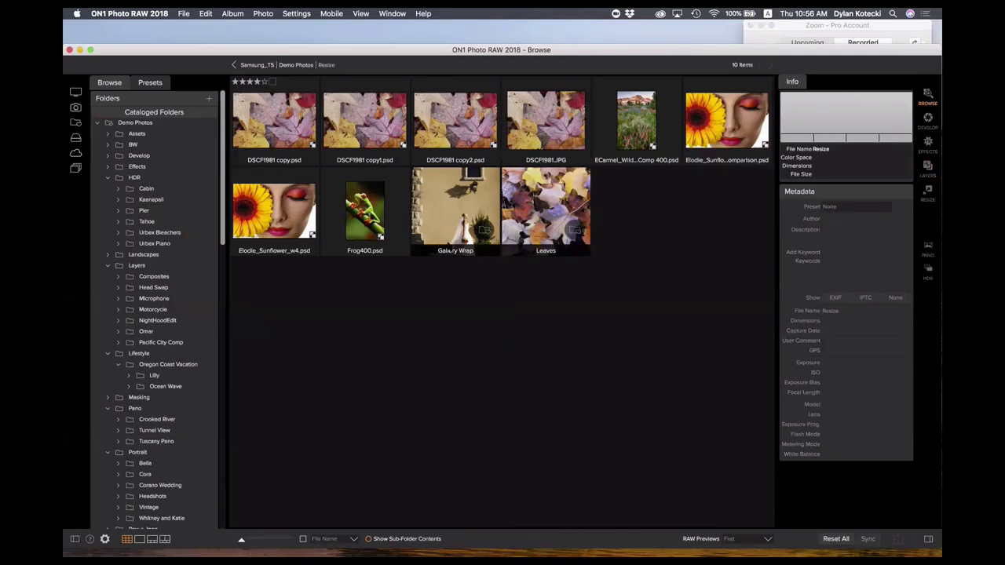
{"action": "left_click", "coordinate": [556, 127]}
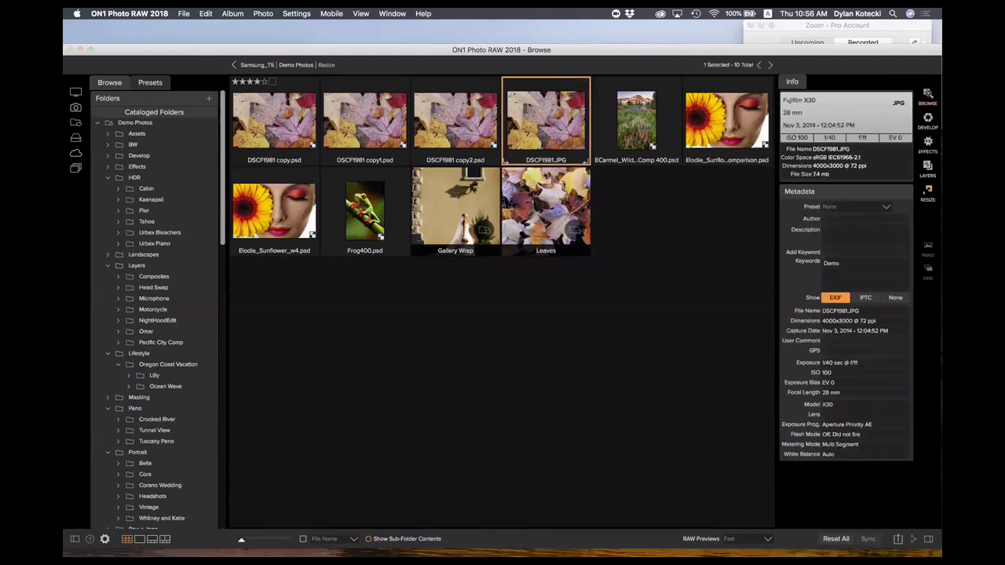
{"action": "left_click", "coordinate": [845, 118]}
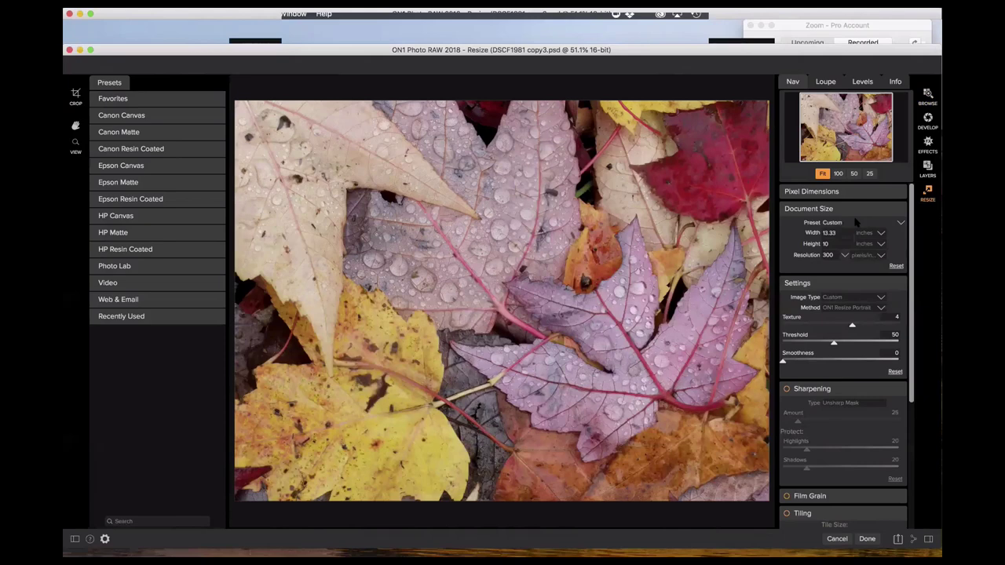
Review the resize settings from Document Size through Sharpening, Film Grain and Tiling down to Gallery Wrap.
{"action": "scroll", "coordinate": [841, 215], "scroll_direction": "down", "scroll_amount": 1}
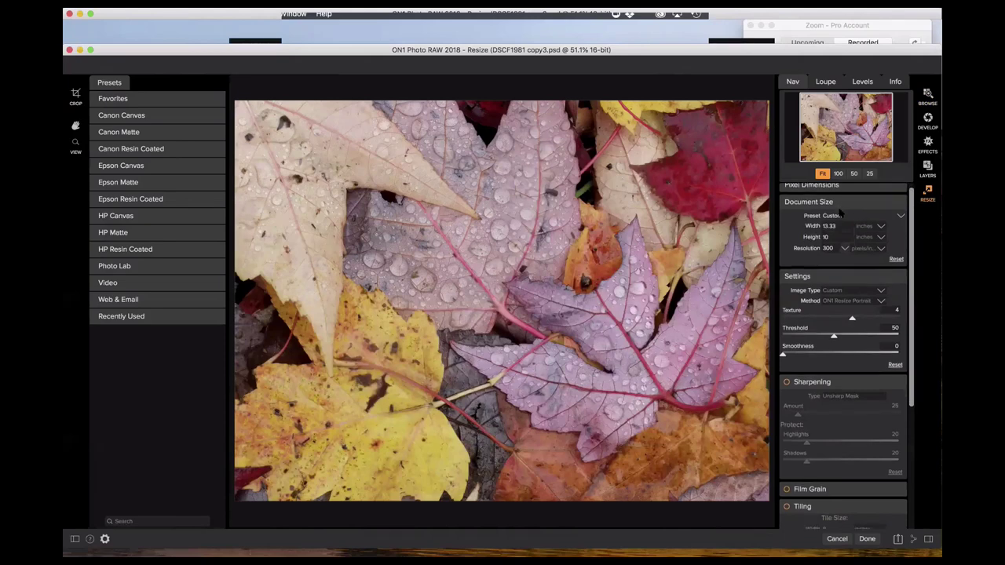
{"action": "scroll", "coordinate": [842, 213], "scroll_direction": "down", "scroll_amount": 5}
{"action": "scroll", "coordinate": [845, 211], "scroll_direction": "up", "scroll_amount": 6}
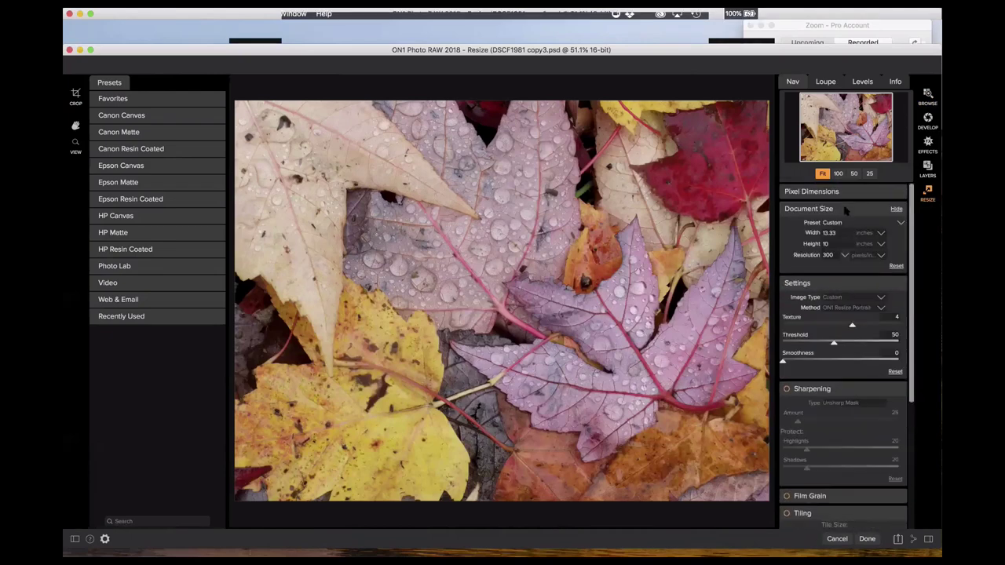
{"action": "scroll", "coordinate": [818, 218], "scroll_direction": "down", "scroll_amount": 3}
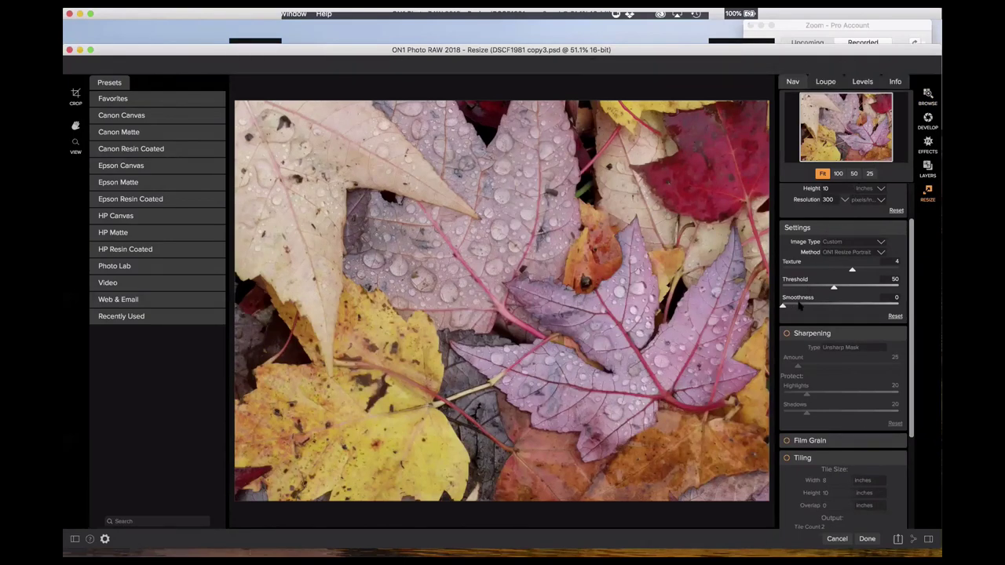
{"action": "scroll", "coordinate": [818, 328], "scroll_direction": "down", "scroll_amount": 2}
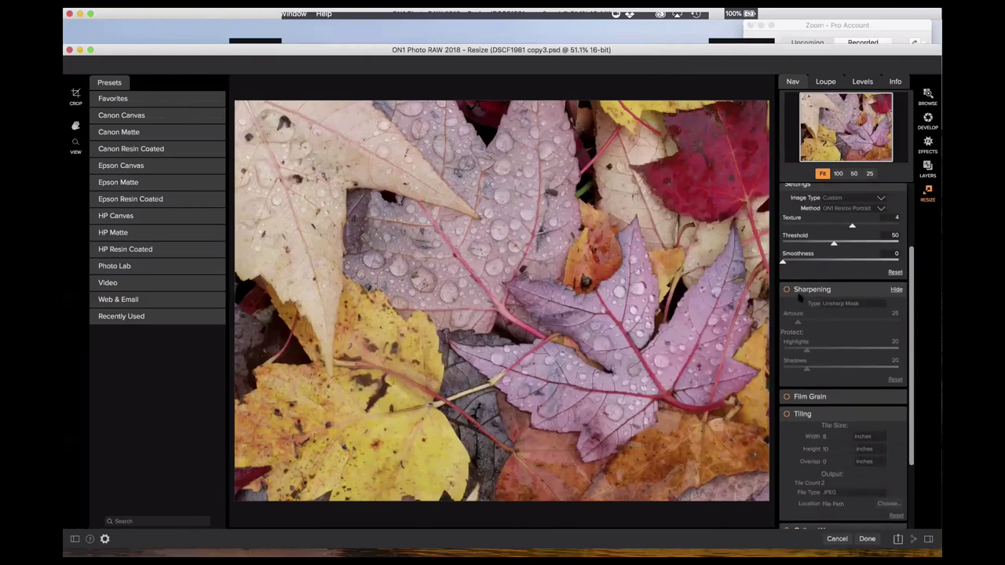
{"action": "scroll", "coordinate": [800, 297], "scroll_direction": "down", "scroll_amount": 1}
{"action": "scroll", "coordinate": [804, 297], "scroll_direction": "down", "scroll_amount": 2}
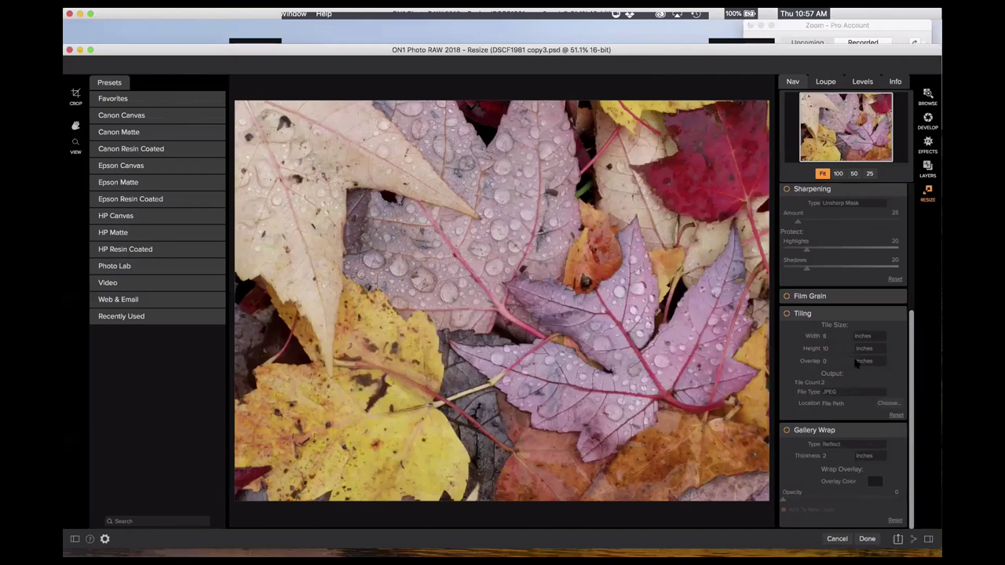
{"action": "scroll", "coordinate": [856, 363], "scroll_direction": "up", "scroll_amount": 5}
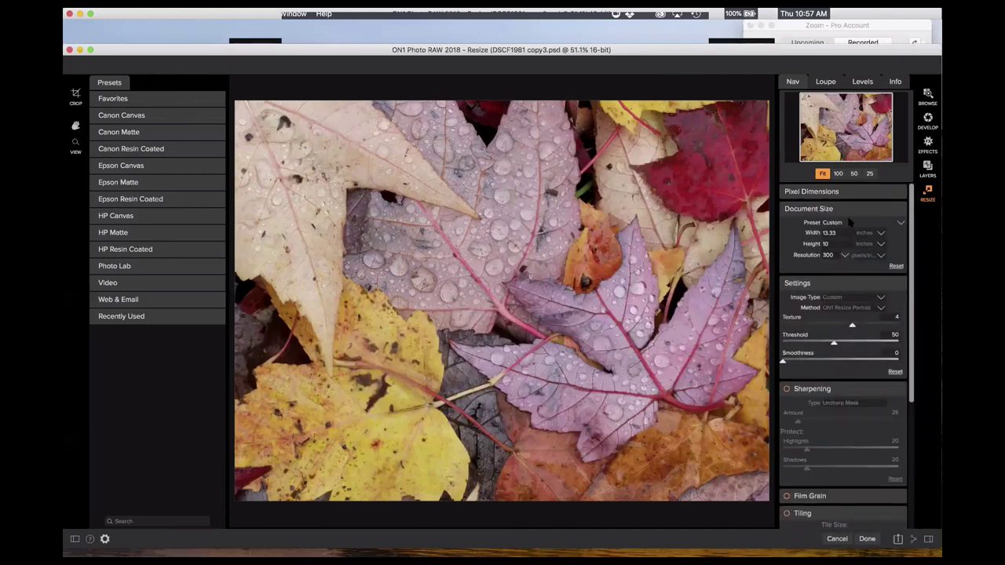
Apply the custom ON1 document size preset of 30 by 20 inches at 300 pixels per inch and accept its crop.
{"action": "left_click", "coordinate": [900, 223]}
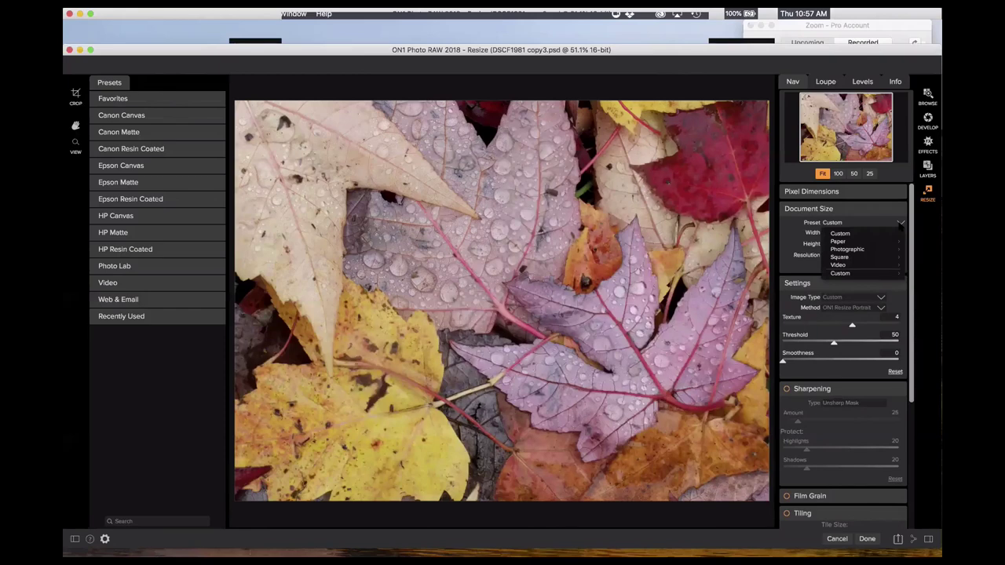
{"action": "mouse_move", "coordinate": [856, 275]}
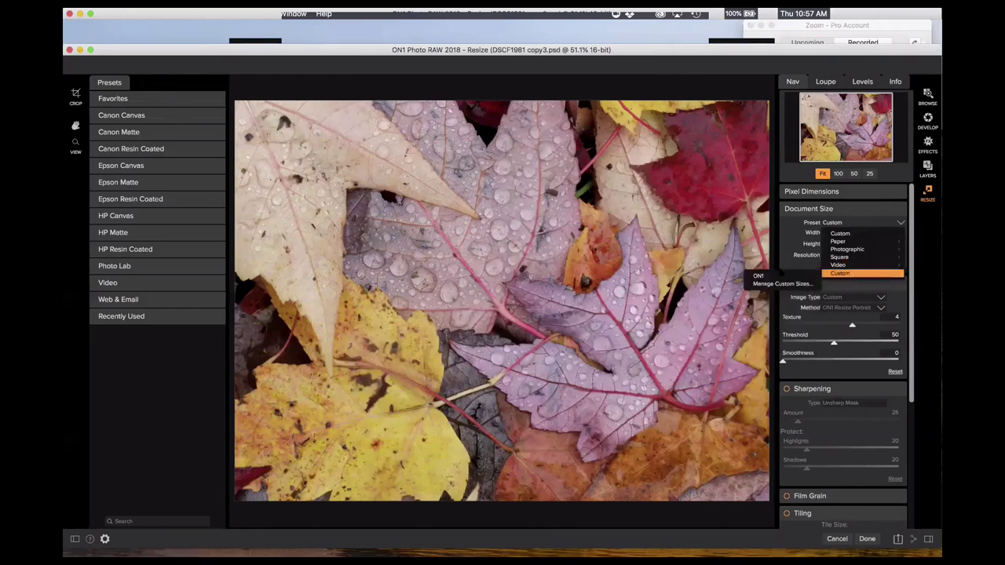
{"action": "left_click", "coordinate": [808, 276]}
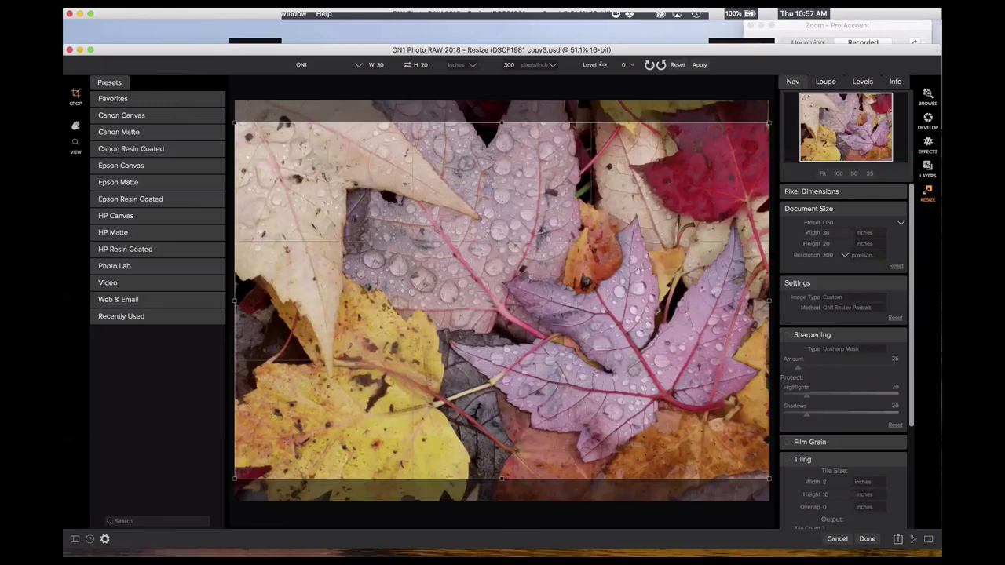
{"action": "key", "text": "h"}
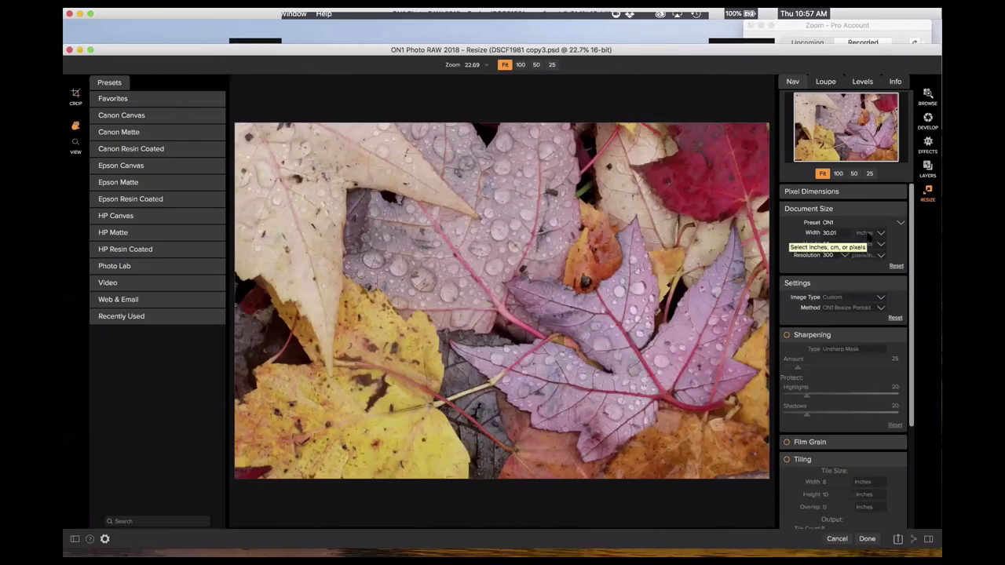
Inspect the enlarged leaves photo at 100 percent zoom and return to the fitted view.
{"action": "left_click", "coordinate": [839, 173]}
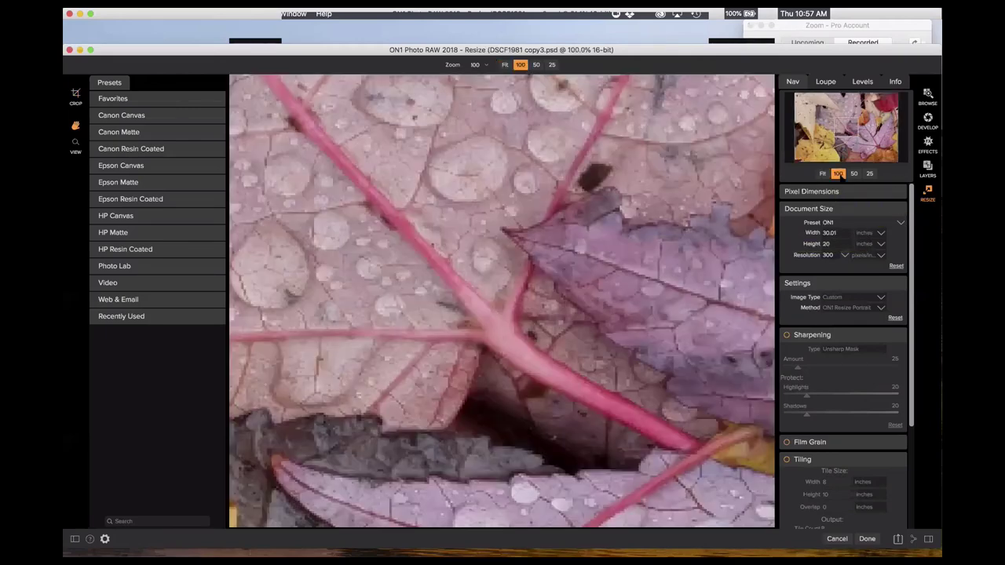
{"action": "left_click_drag", "start_coordinate": [844, 131], "coordinate": [834, 156]}
{"action": "left_click", "coordinate": [822, 174]}
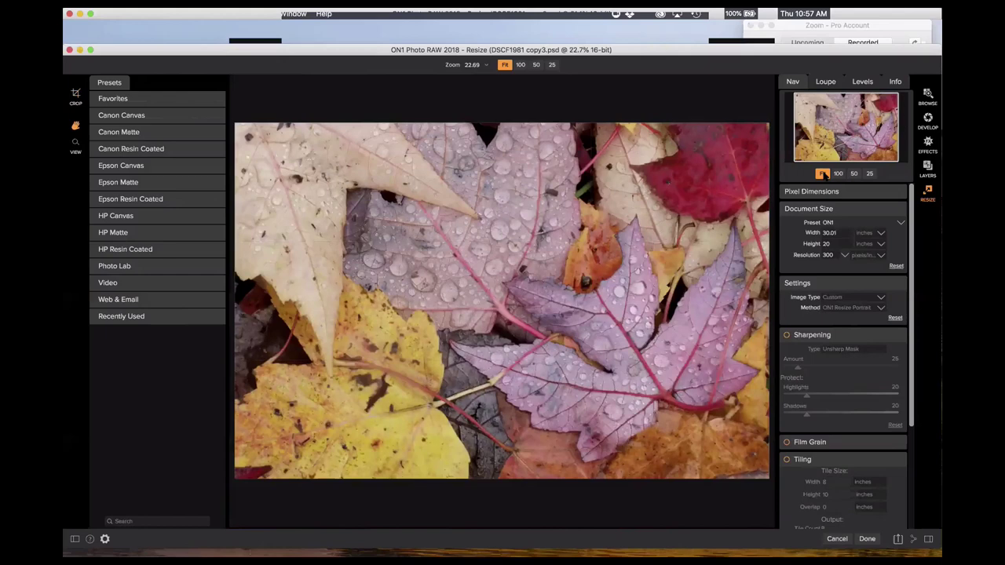
Switch the document width and height units to percent.
{"action": "left_click", "coordinate": [882, 243]}
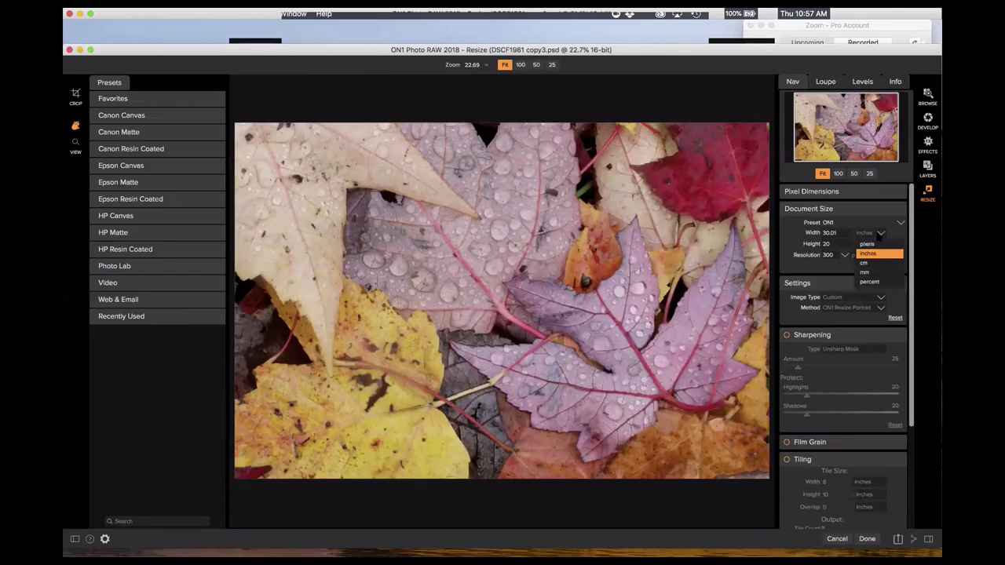
{"action": "left_click", "coordinate": [869, 281]}
{"action": "left_click", "coordinate": [834, 234]}
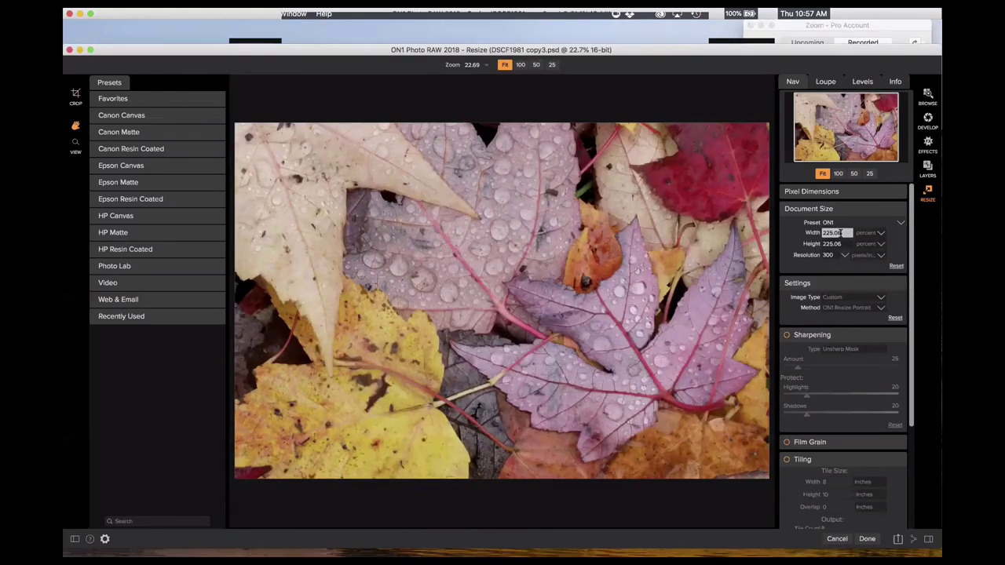
{"action": "left_click", "coordinate": [868, 234]}
Examine the enlarged leaf detail at 100 and 50 percent zoom, and review the Sharpening, Tiling and Gallery Wrap settings.
{"action": "left_click", "coordinate": [838, 173]}
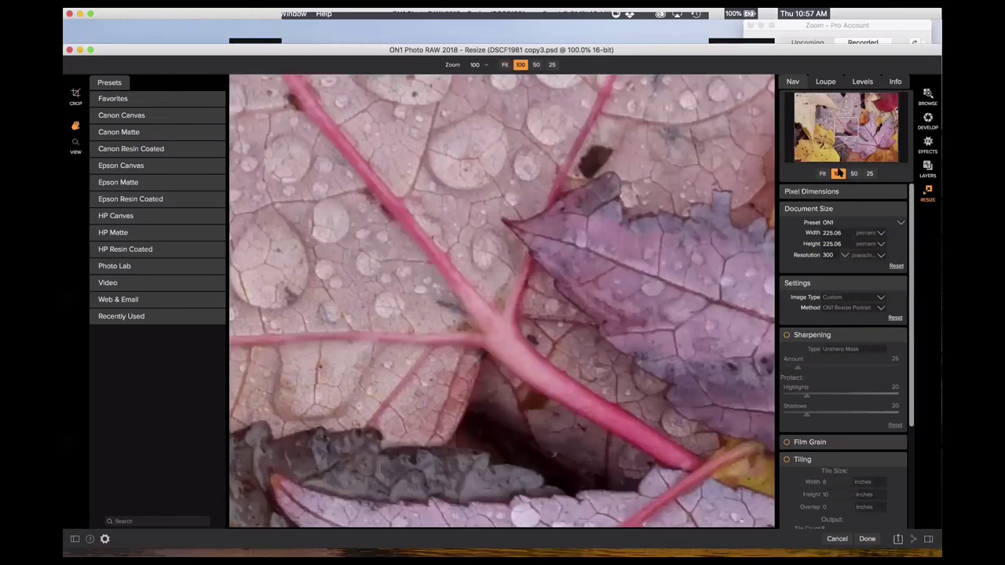
{"action": "left_click", "coordinate": [862, 133]}
{"action": "left_click_drag", "start_coordinate": [863, 132], "coordinate": [867, 134]}
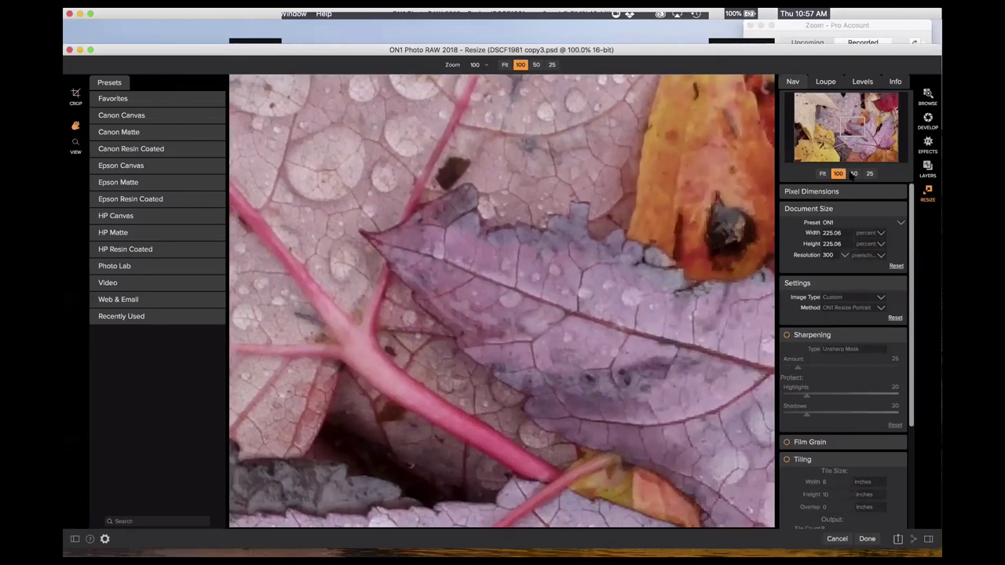
{"action": "left_click", "coordinate": [852, 174]}
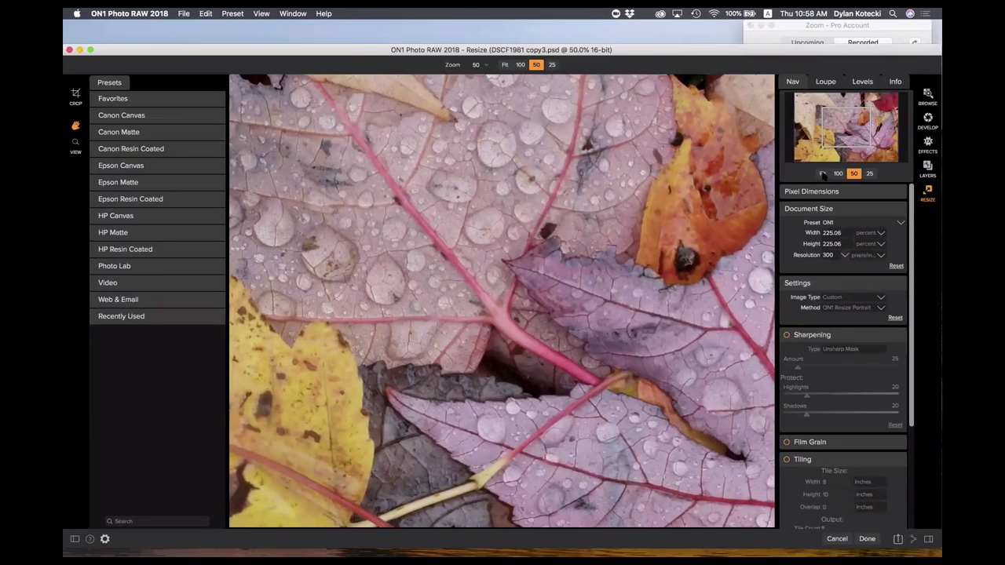
{"action": "scroll", "coordinate": [828, 192], "scroll_direction": "down", "scroll_amount": 5}
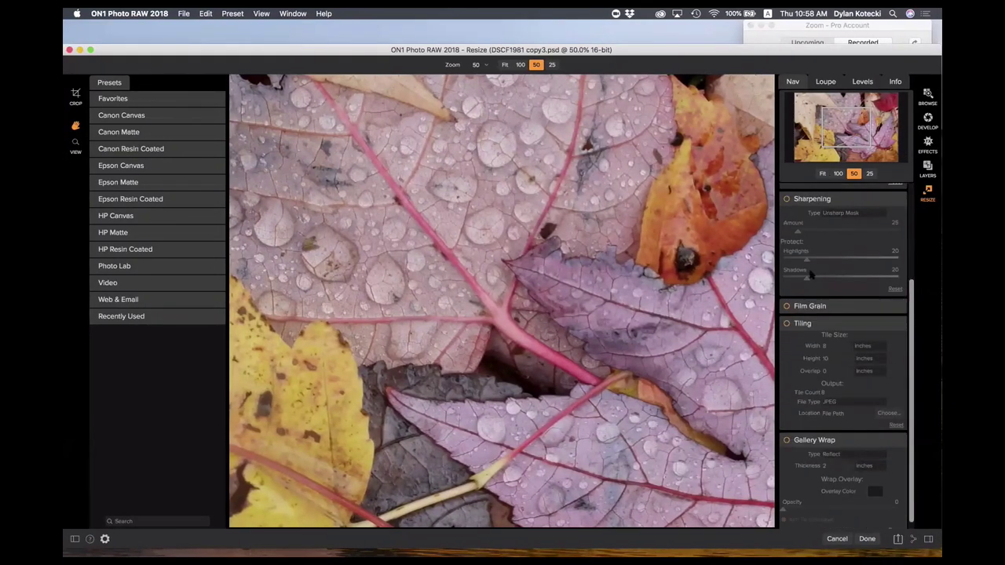
{"action": "scroll", "coordinate": [816, 331], "scroll_direction": "down", "scroll_amount": 1}
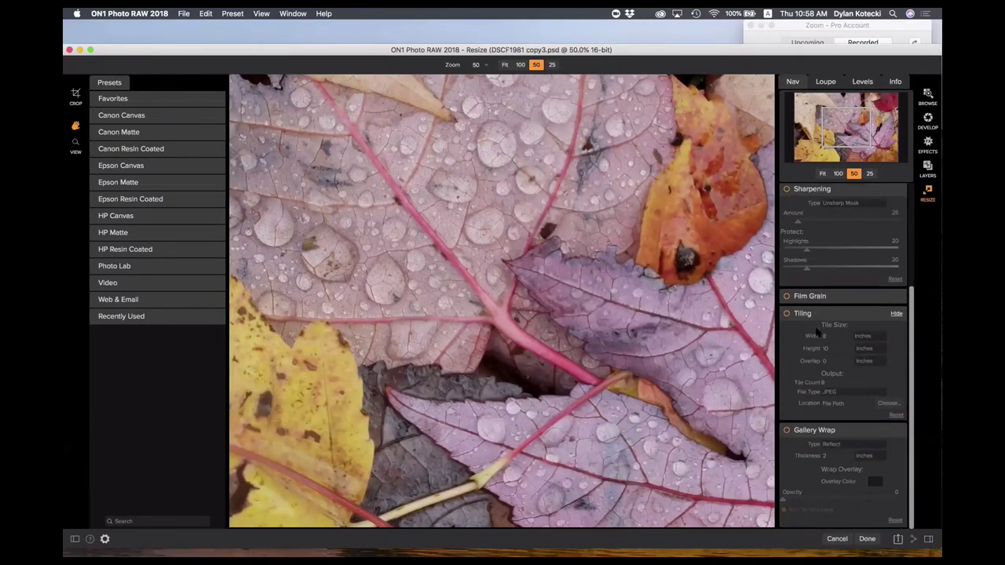
Cancel the resize of the leaves photo and open the Gallery Wrap folder in Browse.
{"action": "left_click", "coordinate": [837, 538]}
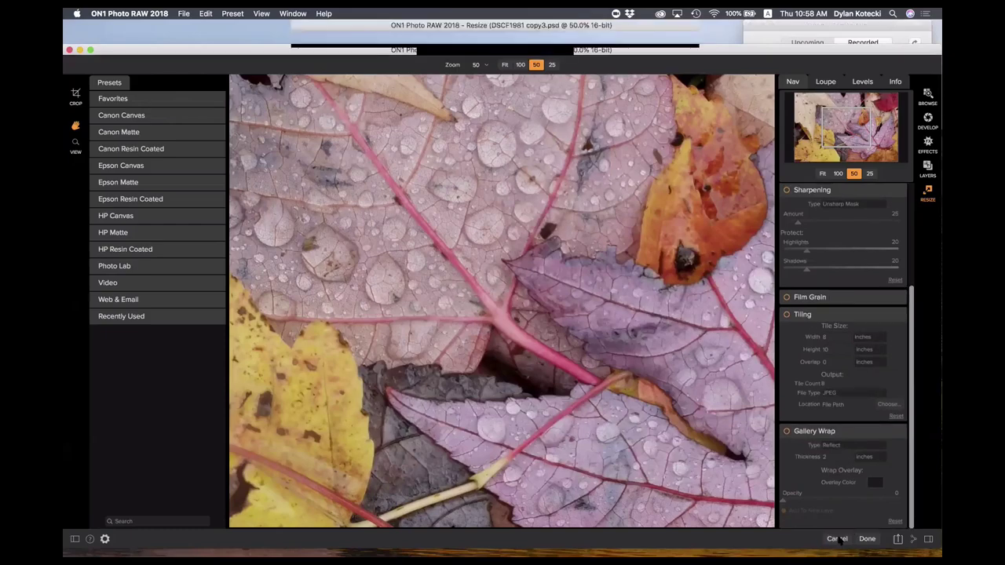
{"action": "left_click", "coordinate": [570, 329]}
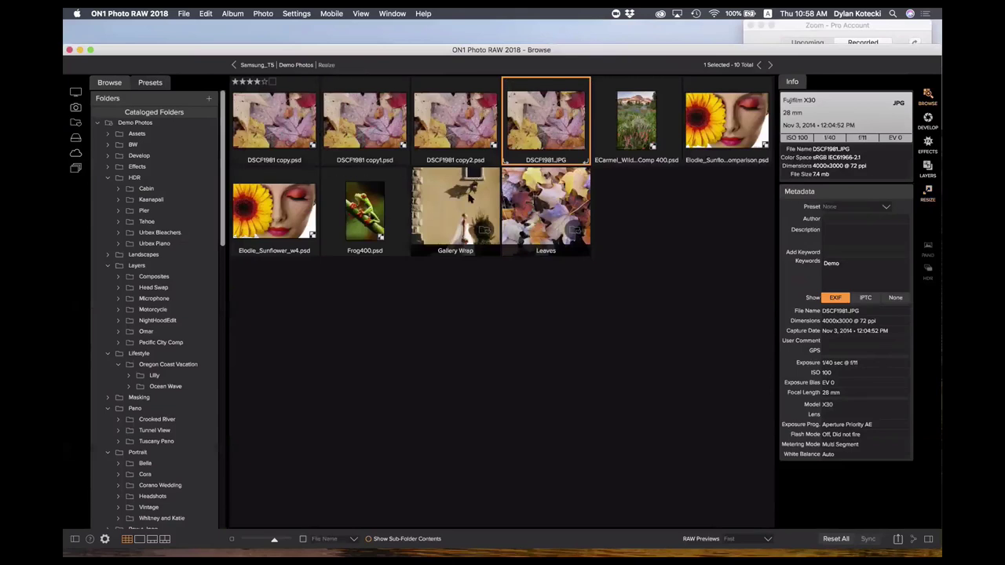
{"action": "left_click", "coordinate": [467, 197]}
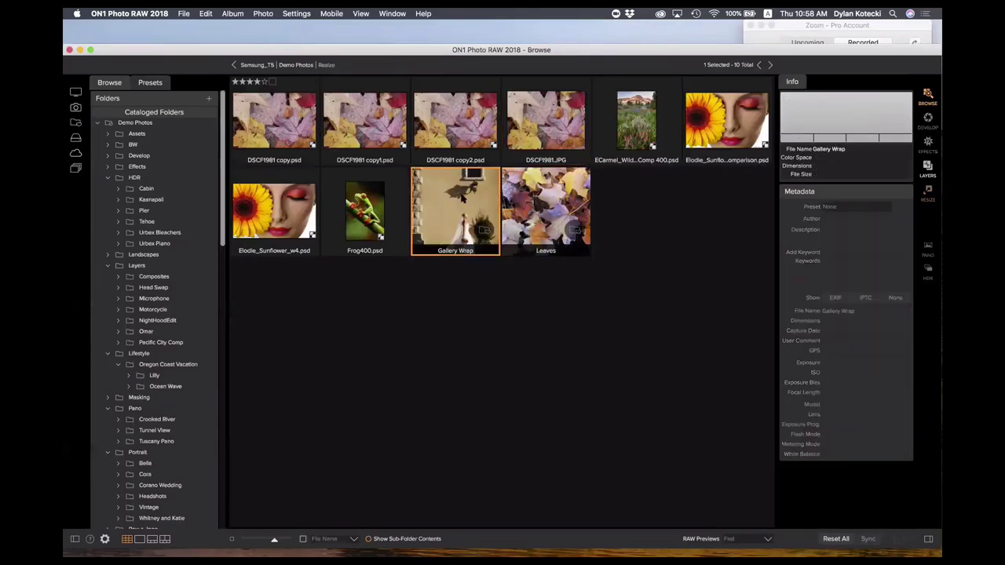
{"action": "double_click", "coordinate": [461, 197]}
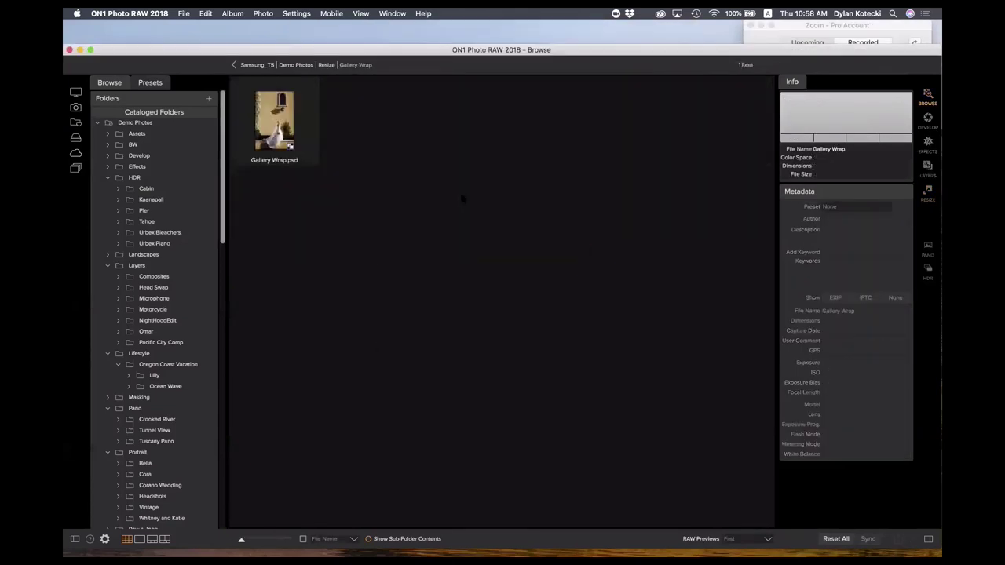
Open Gallery Wrap.psd in Resize and enable Gallery Wrap, switching it off and on to compare the wrapped edges.
{"action": "left_click", "coordinate": [275, 119]}
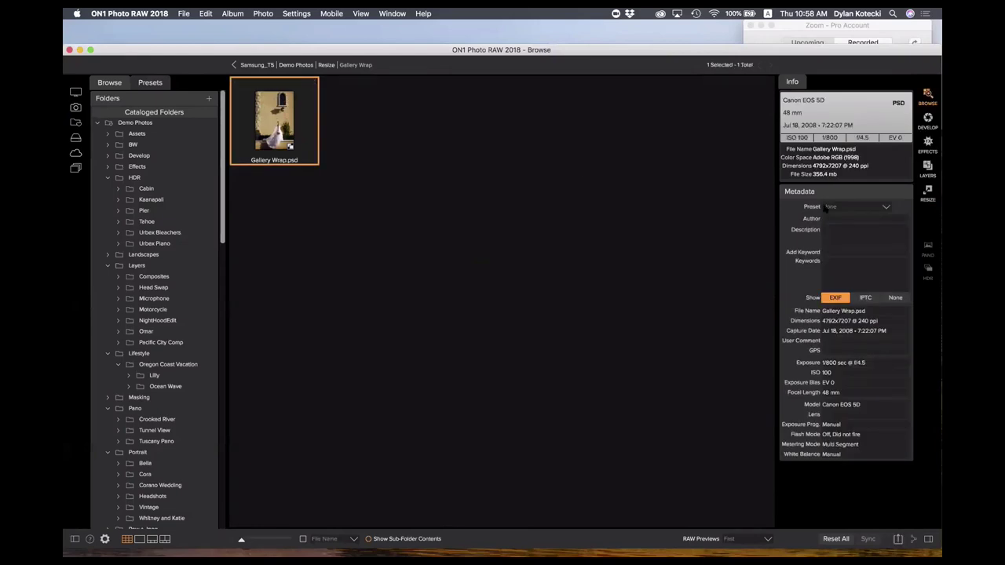
{"action": "left_click", "coordinate": [927, 191]}
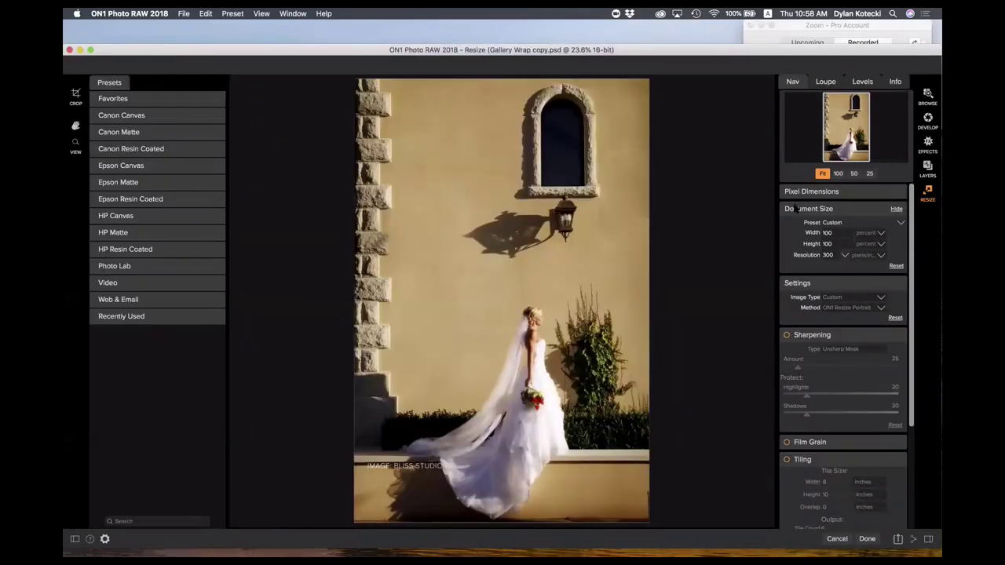
{"action": "scroll", "coordinate": [816, 355], "scroll_direction": "down", "scroll_amount": 3}
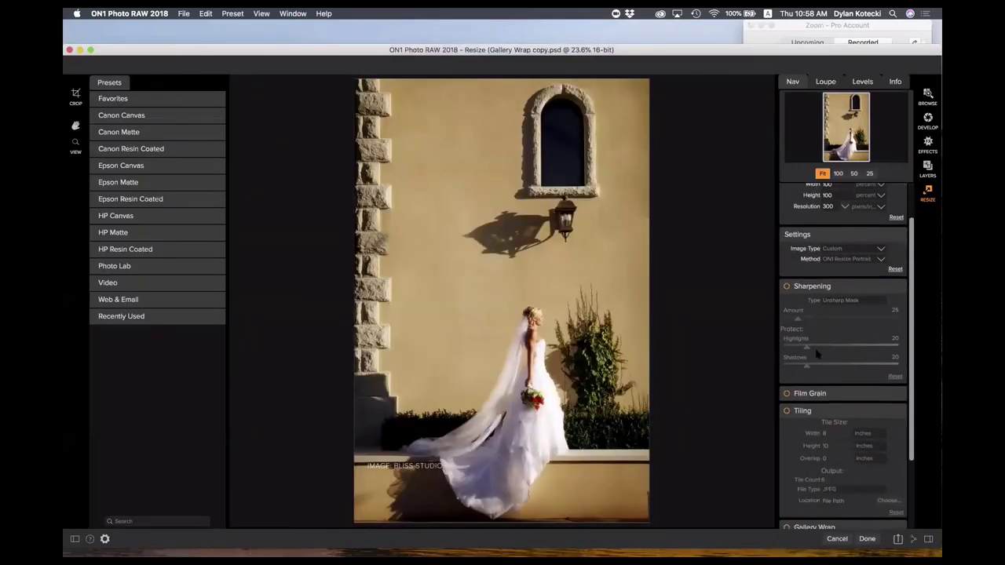
{"action": "scroll", "coordinate": [816, 357], "scroll_direction": "down", "scroll_amount": 3}
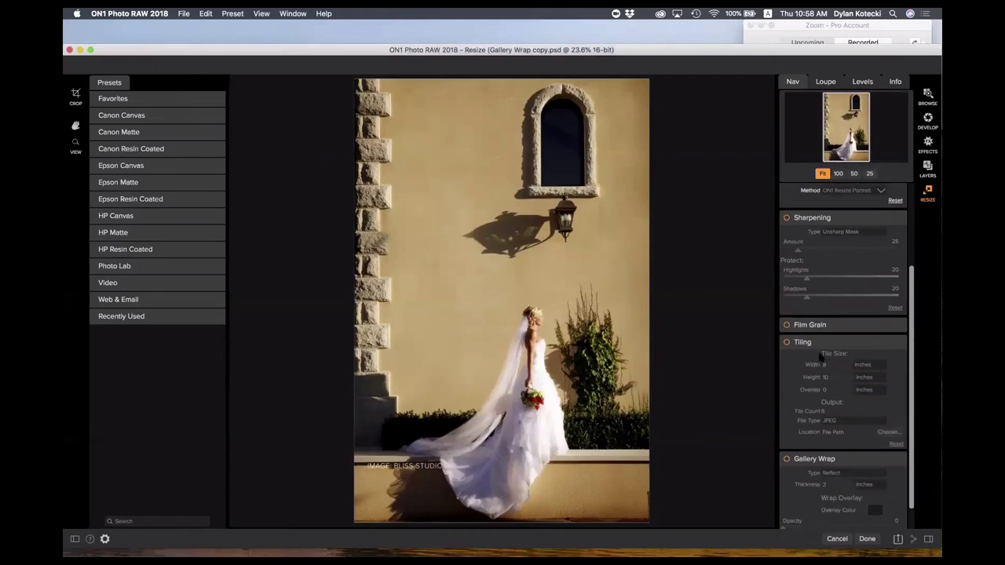
{"action": "scroll", "coordinate": [818, 357], "scroll_direction": "down", "scroll_amount": 2}
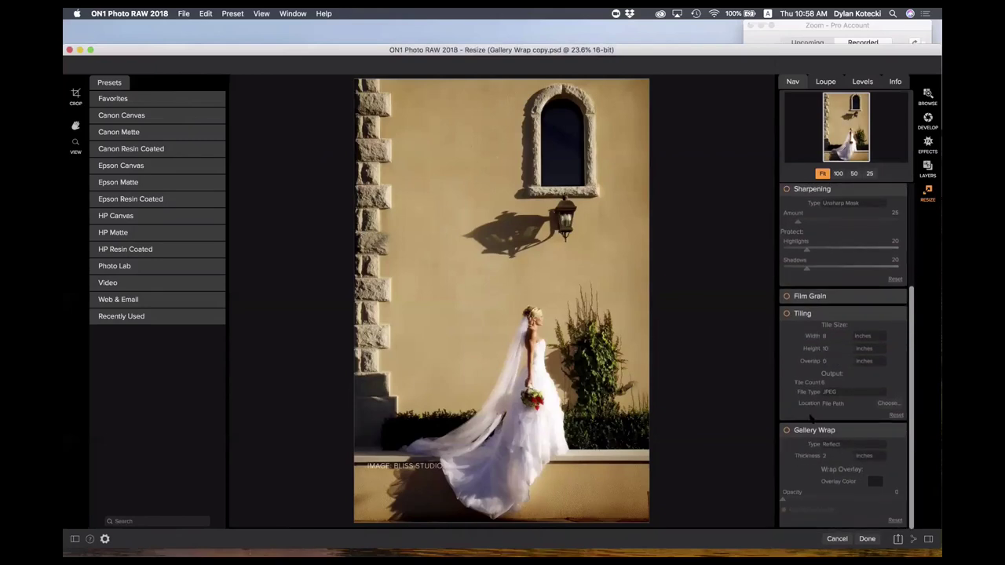
{"action": "left_click", "coordinate": [786, 431]}
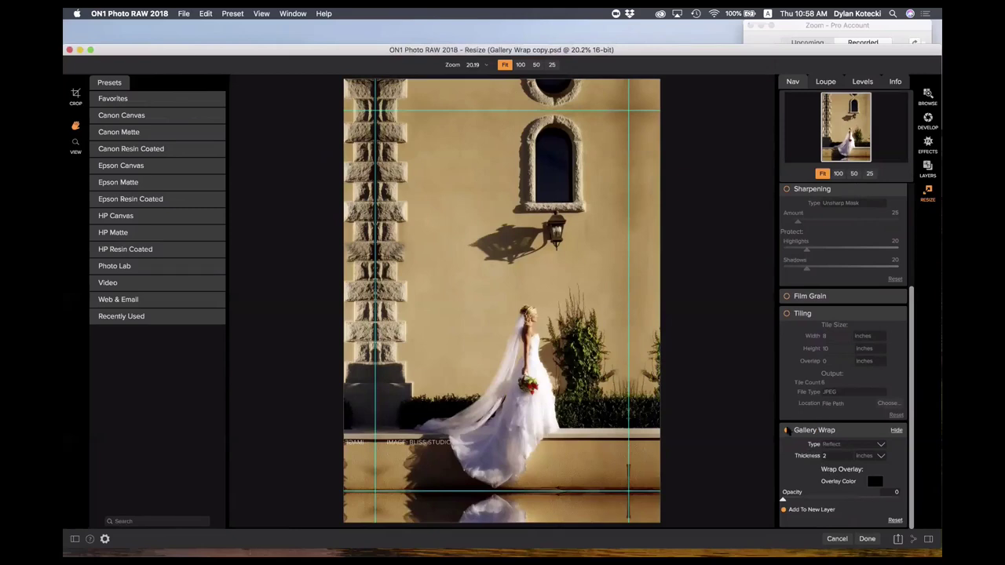
{"action": "left_click", "coordinate": [787, 431]}
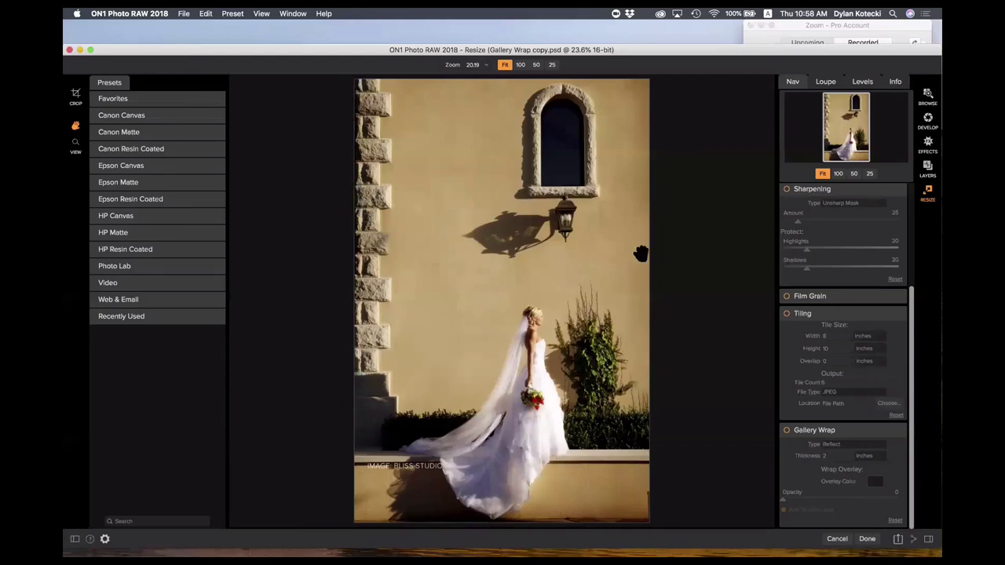
{"action": "left_click", "coordinate": [788, 432]}
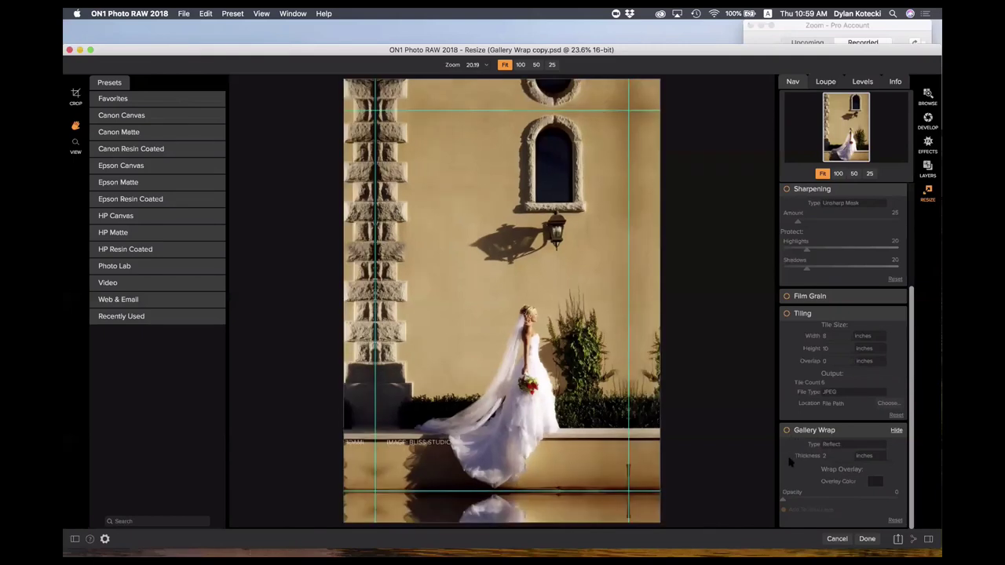
Change the gallery wrap type to Stretch for the bride photo.
{"action": "left_click", "coordinate": [840, 456]}
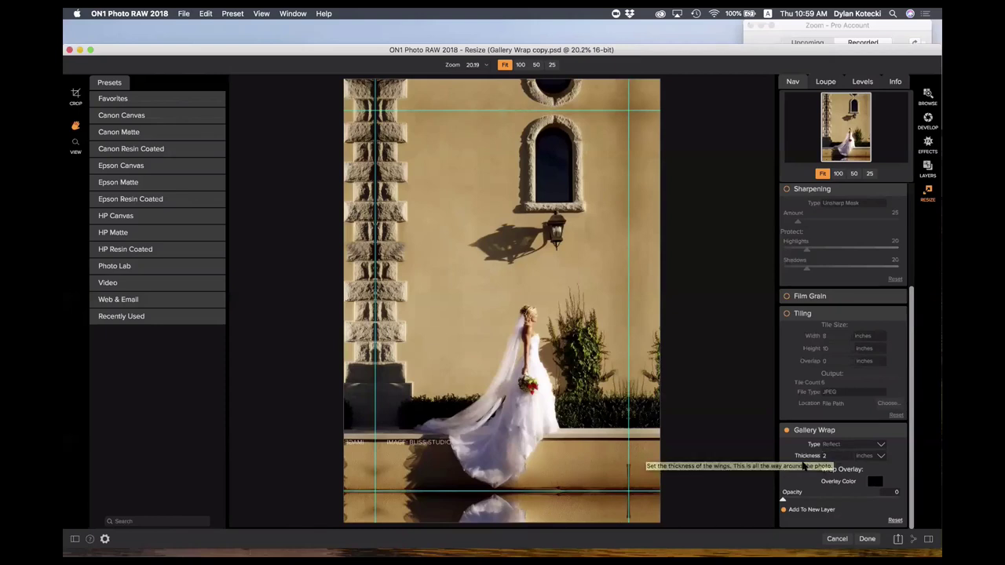
{"action": "left_click", "coordinate": [881, 445]}
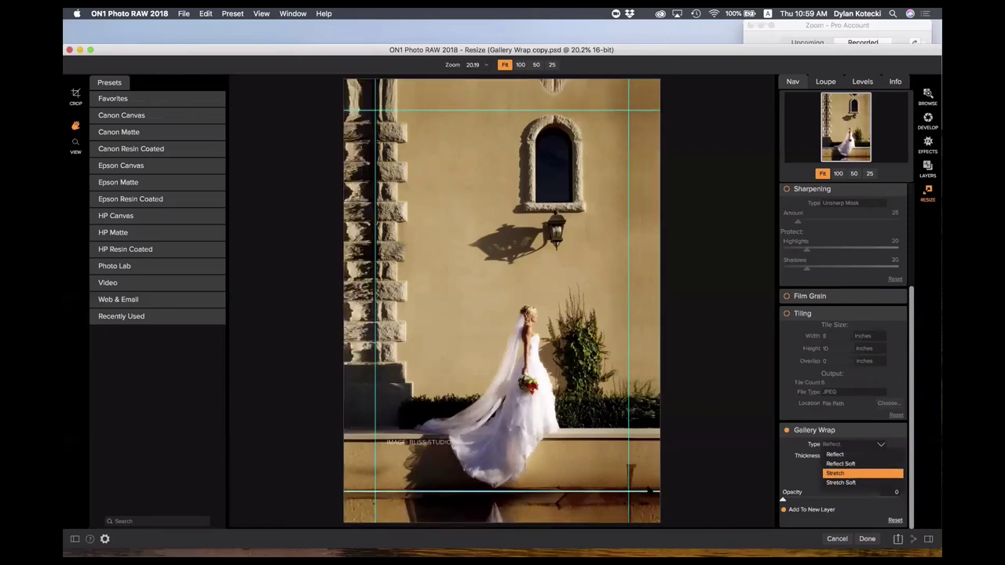
{"action": "left_click", "coordinate": [648, 490]}
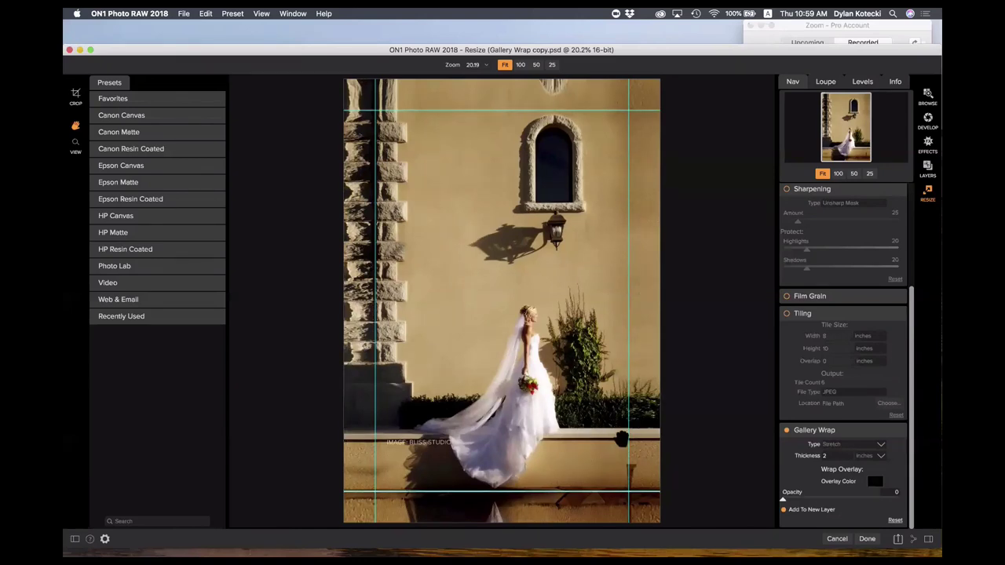
Discard the gallery wrap edit and open the Develop folder within Demo Photos in Browse.
{"action": "left_click", "coordinate": [840, 539]}
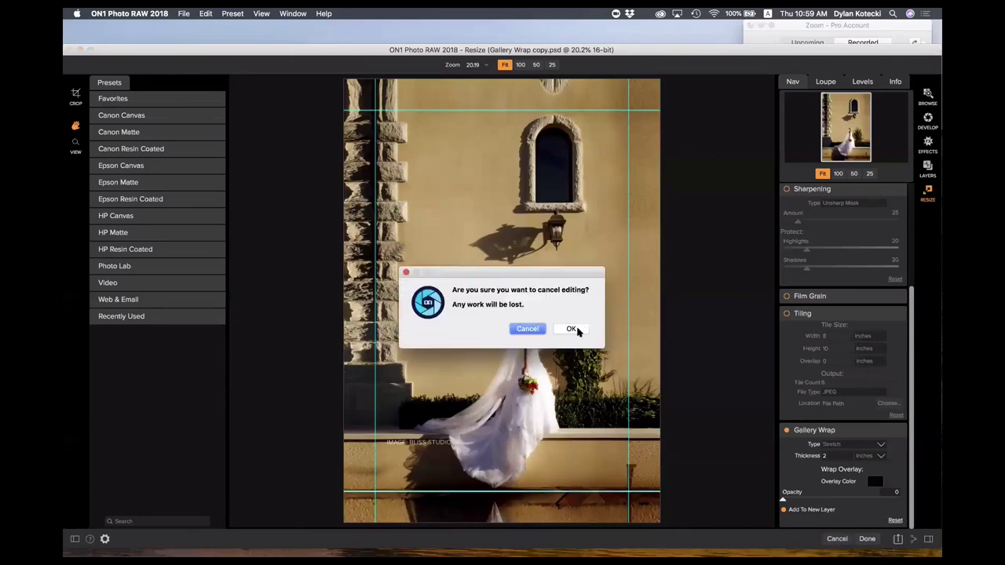
{"action": "left_click", "coordinate": [573, 328]}
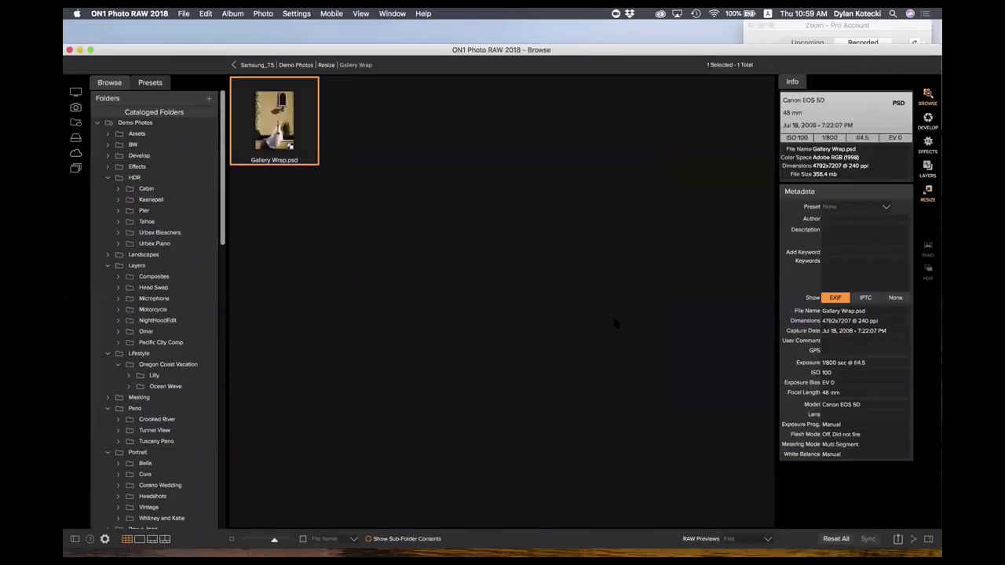
{"action": "left_click", "coordinate": [328, 65]}
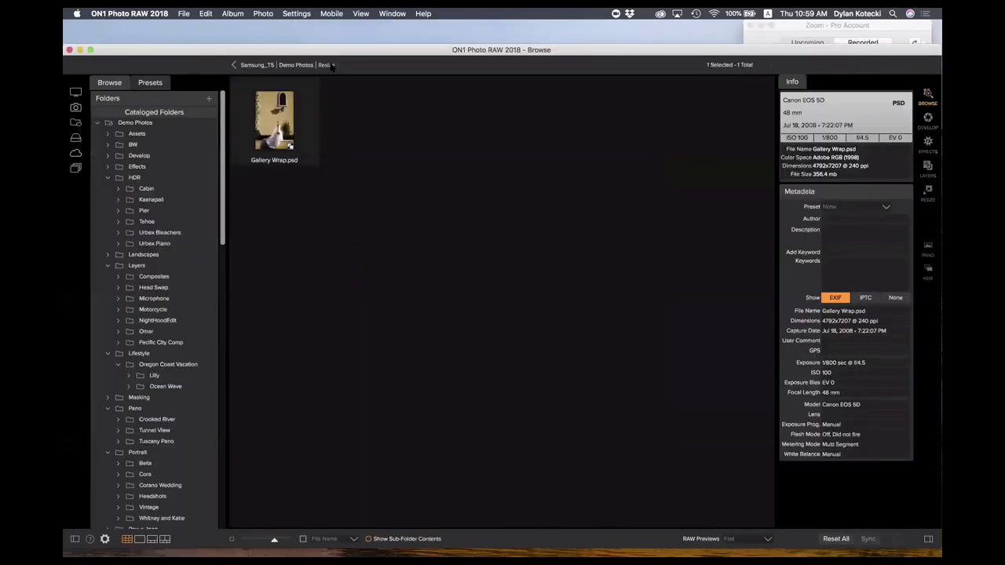
{"action": "left_click", "coordinate": [302, 65]}
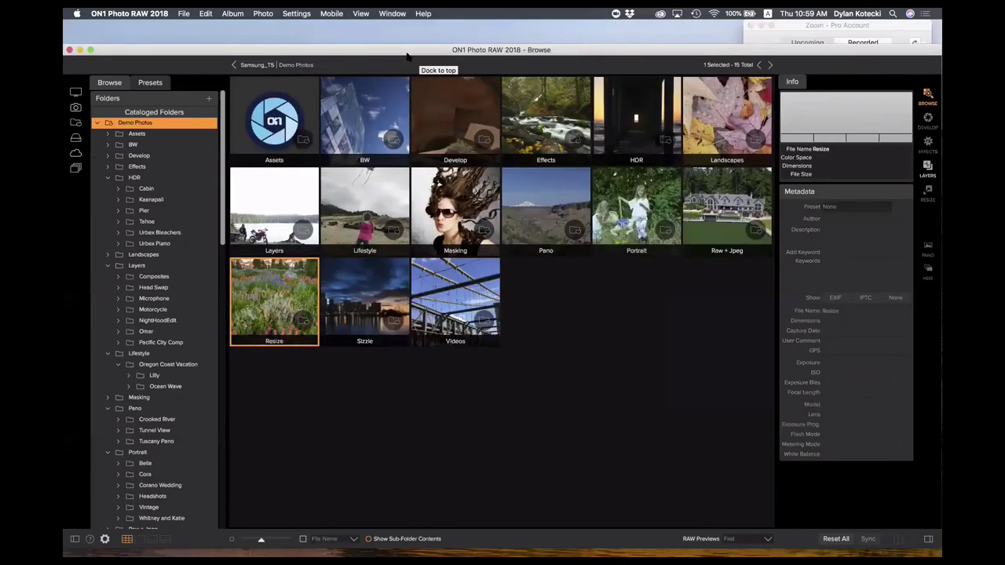
{"action": "double_click", "coordinate": [455, 118]}
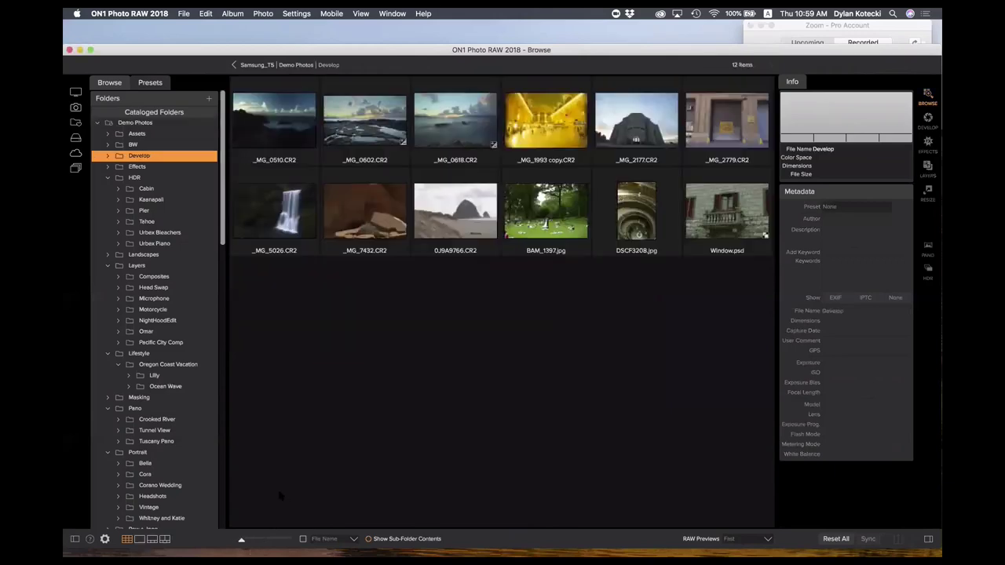
Open _MG_0602.CR2 in Develop, lower its exposure to about -1.45, and return to Browse.
{"action": "double_click", "coordinate": [365, 110]}
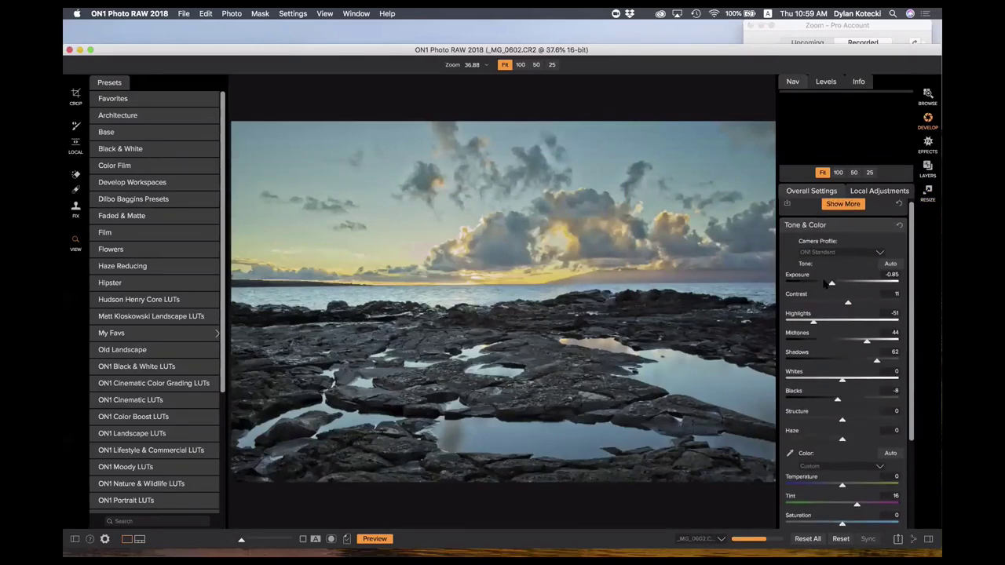
{"action": "left_click_drag", "start_coordinate": [826, 286], "coordinate": [820, 287]}
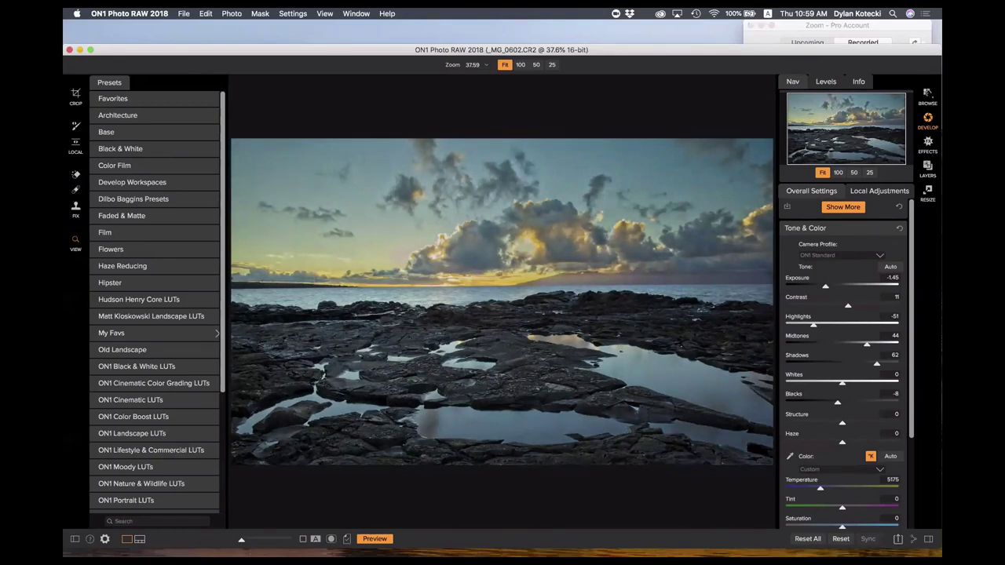
{"action": "key", "text": "super+1"}
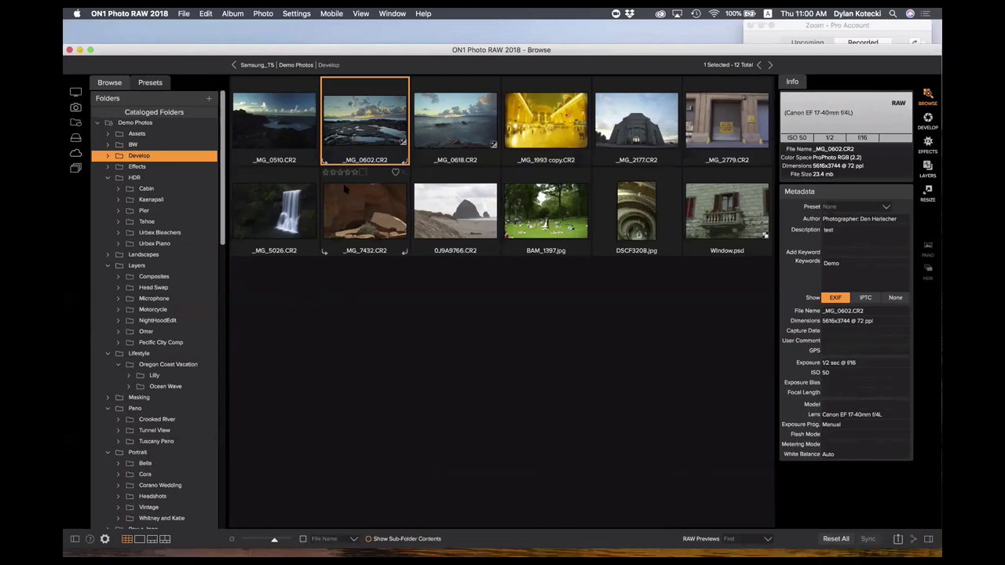
Open the export settings for the selected _MG_0602.CR2 photo.
{"action": "left_click", "coordinate": [183, 14]}
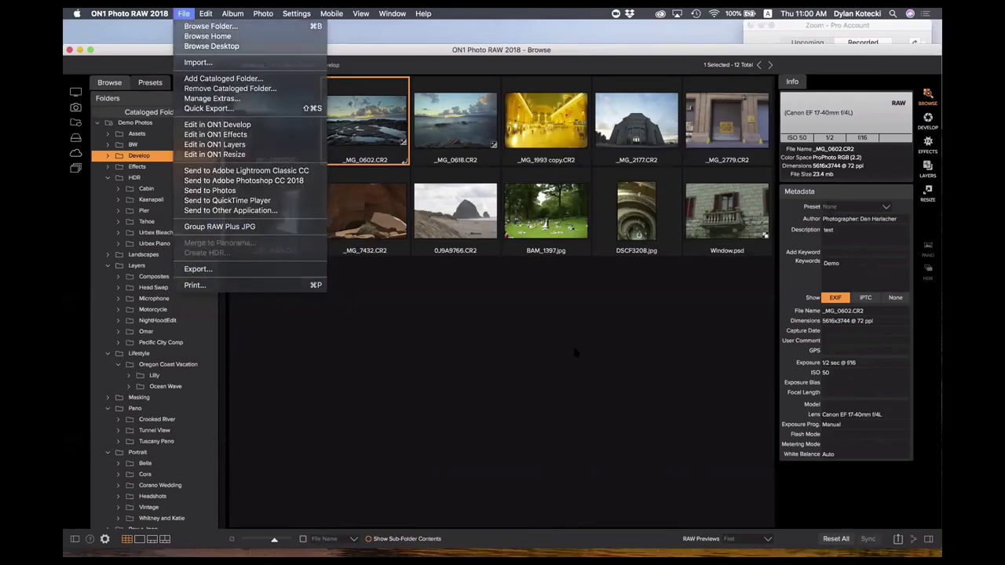
{"action": "left_click", "coordinate": [403, 174]}
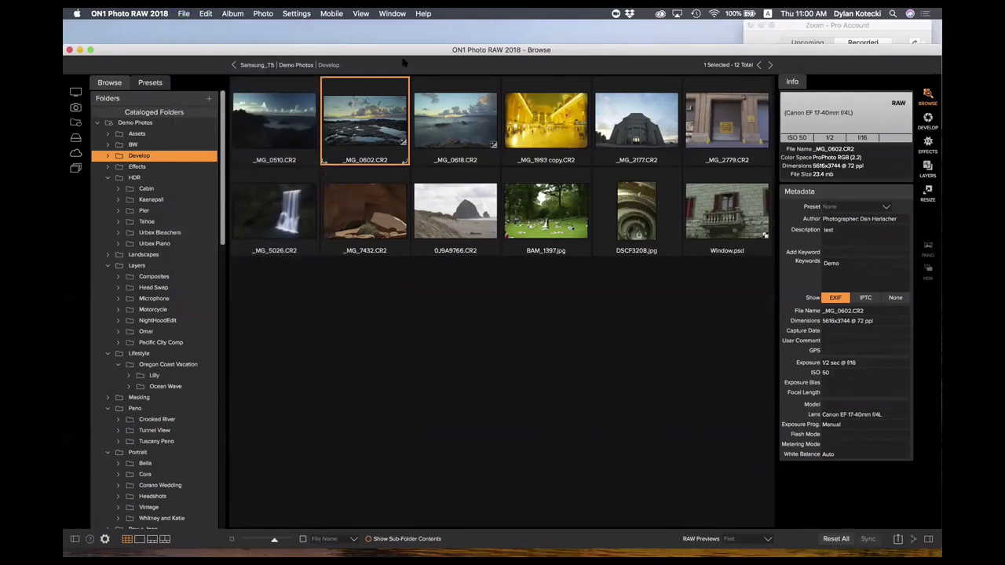
{"action": "left_click", "coordinate": [185, 15]}
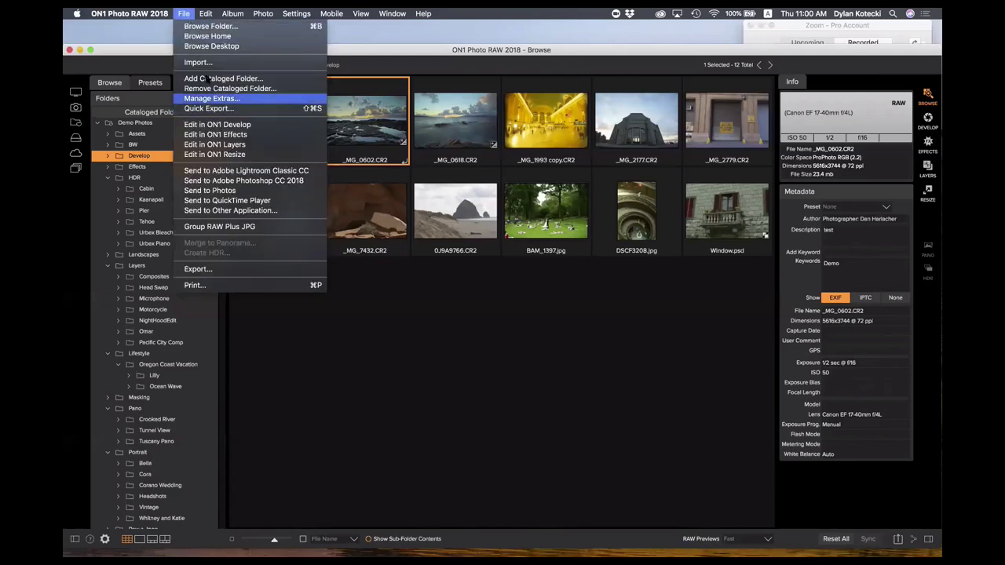
{"action": "left_click", "coordinate": [206, 269]}
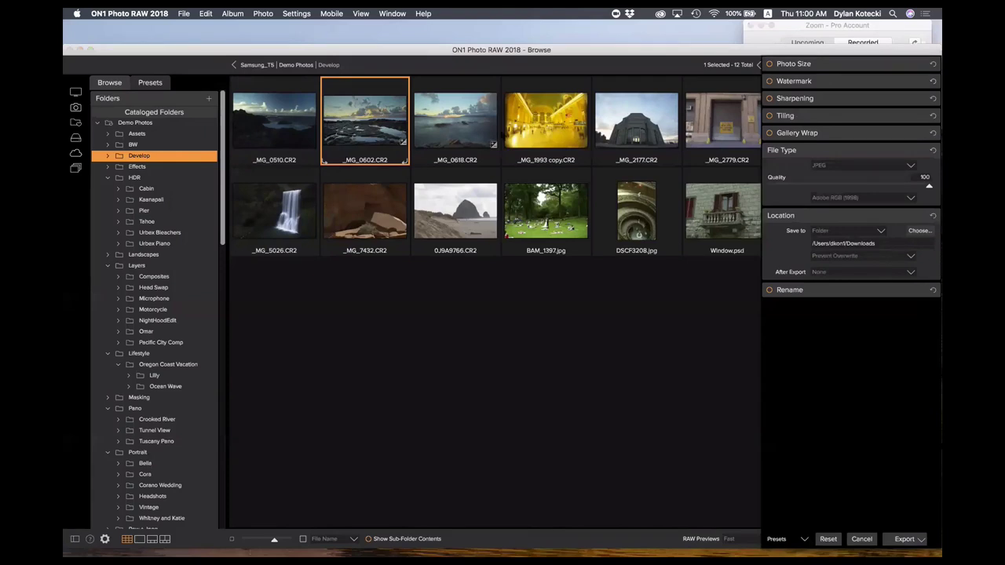
Enable the export watermark, show its options, and reduce the logo size to 28.
{"action": "left_click", "coordinate": [770, 81]}
{"action": "left_click", "coordinate": [917, 80]}
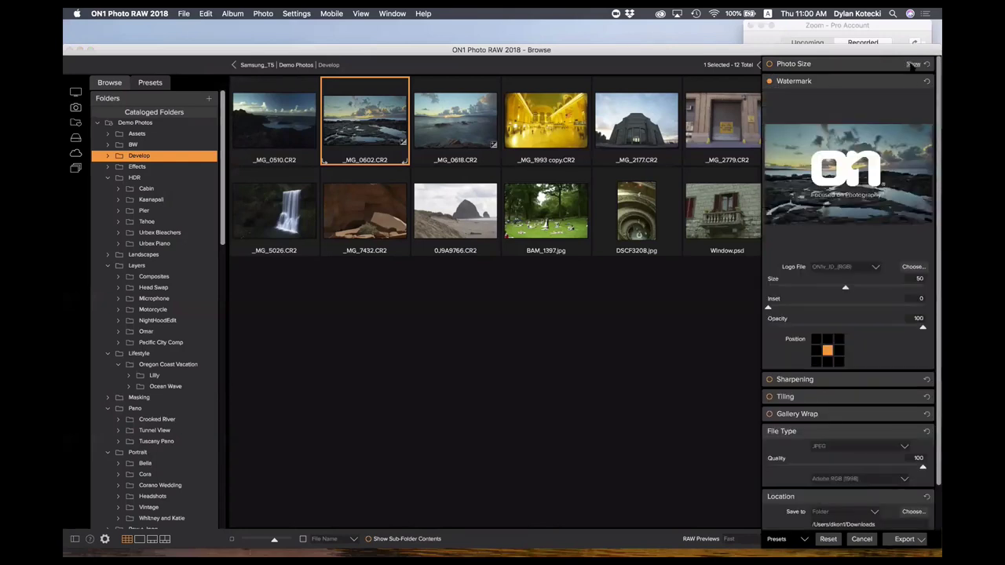
{"action": "left_click_drag", "start_coordinate": [845, 287], "coordinate": [811, 287]}
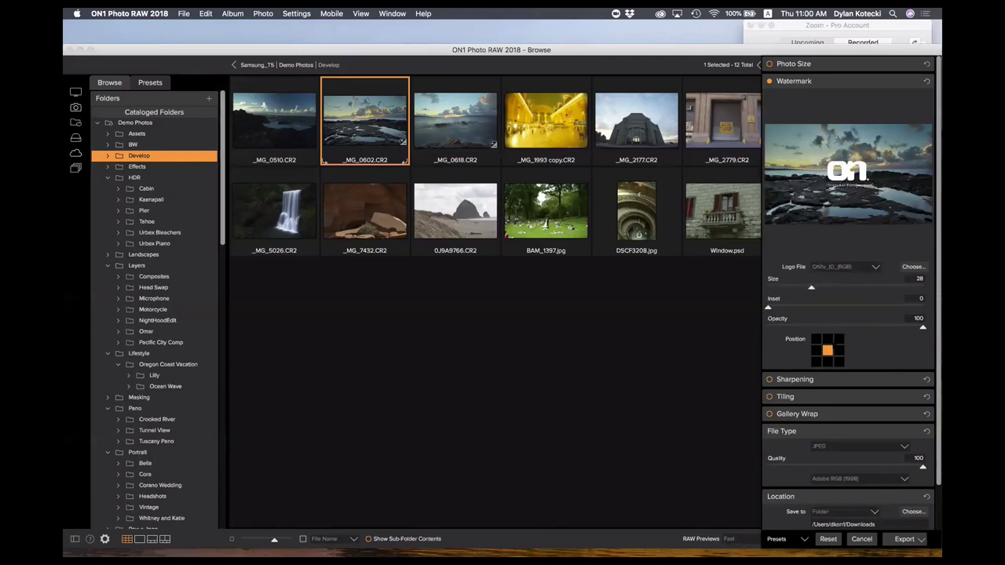
Place the watermark at the photo's middle-left position with an inset of 17 and an opacity of 50.
{"action": "left_click", "coordinate": [839, 338]}
{"action": "left_click", "coordinate": [827, 339]}
{"action": "left_click", "coordinate": [816, 338]}
{"action": "left_click", "coordinate": [815, 350]}
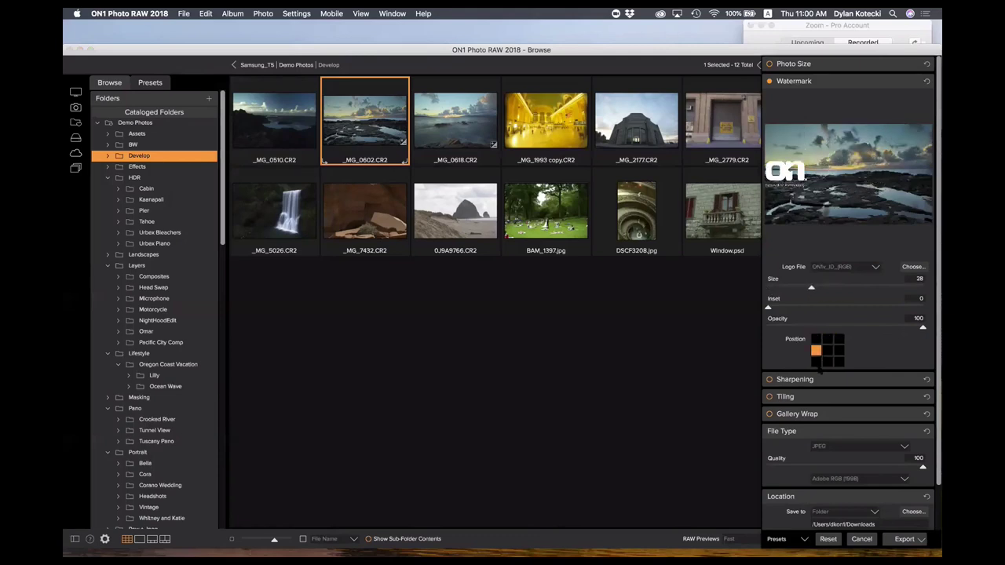
{"action": "left_click_drag", "start_coordinate": [769, 307], "coordinate": [794, 308]}
{"action": "left_click_drag", "start_coordinate": [925, 331], "coordinate": [849, 327]}
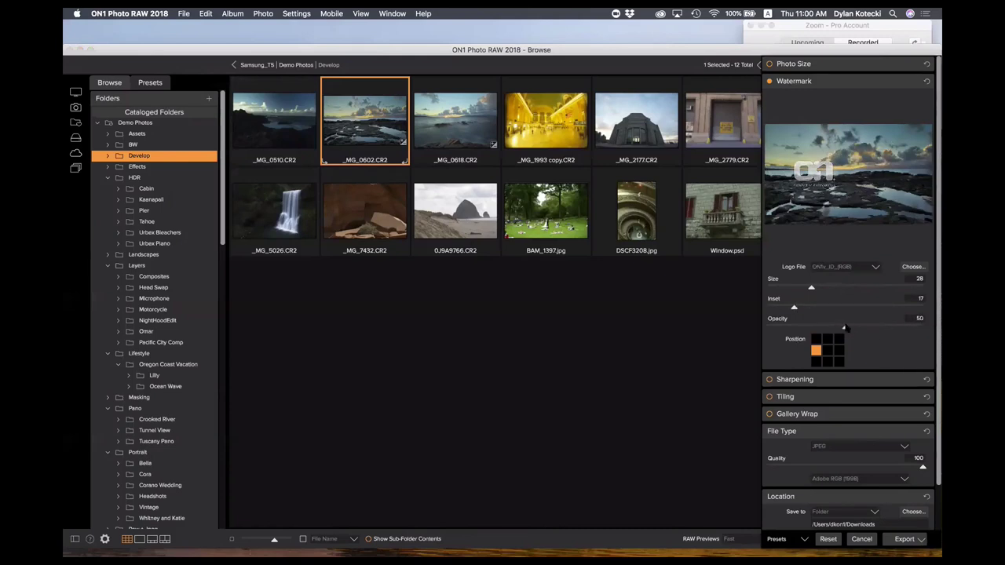
Enable renaming for the exported file and show the Rename options.
{"action": "scroll", "coordinate": [845, 328], "scroll_direction": "down", "scroll_amount": 3}
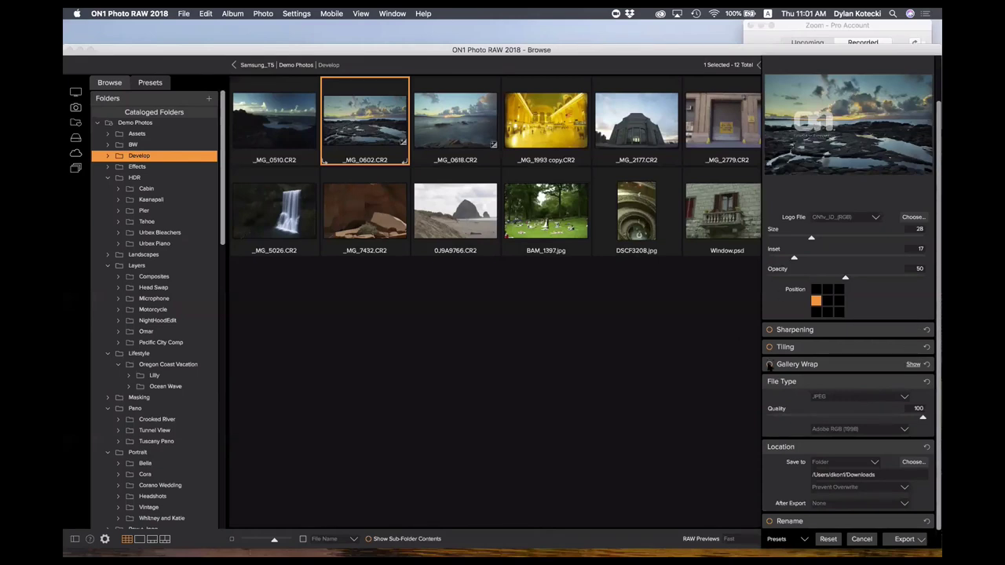
{"action": "scroll", "coordinate": [762, 364], "scroll_direction": "up", "scroll_amount": 2}
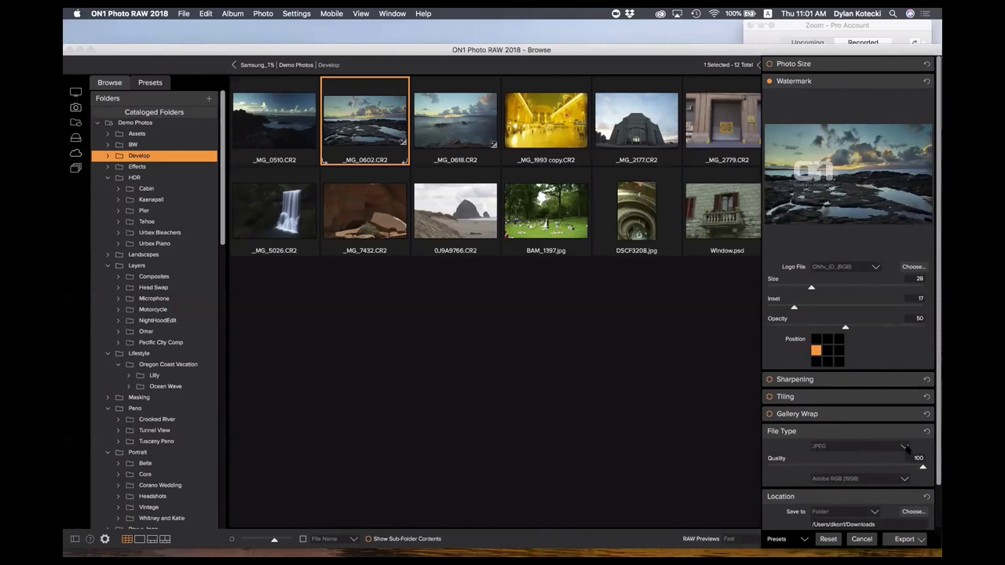
{"action": "scroll", "coordinate": [862, 444], "scroll_direction": "down", "scroll_amount": 2}
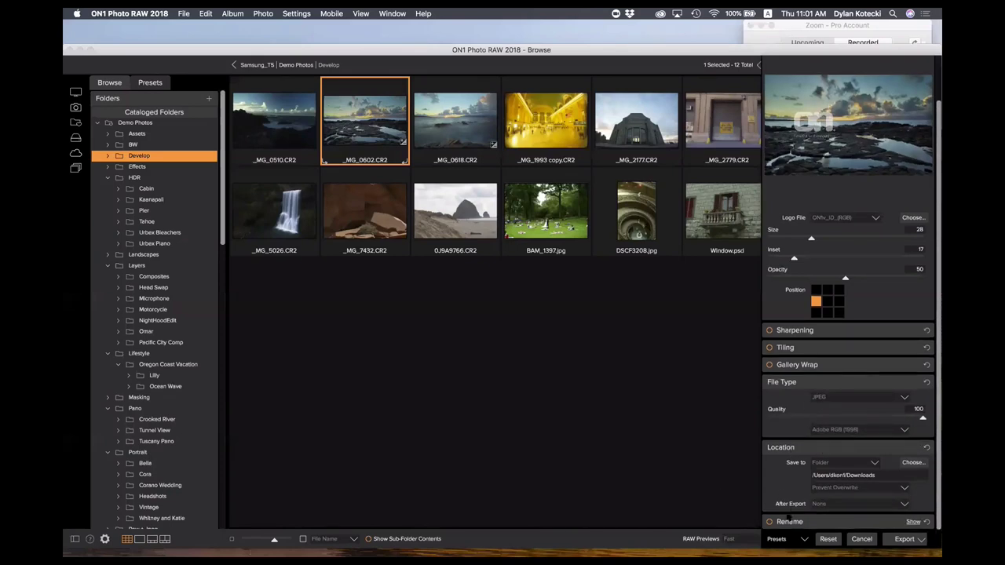
{"action": "left_click", "coordinate": [770, 522]}
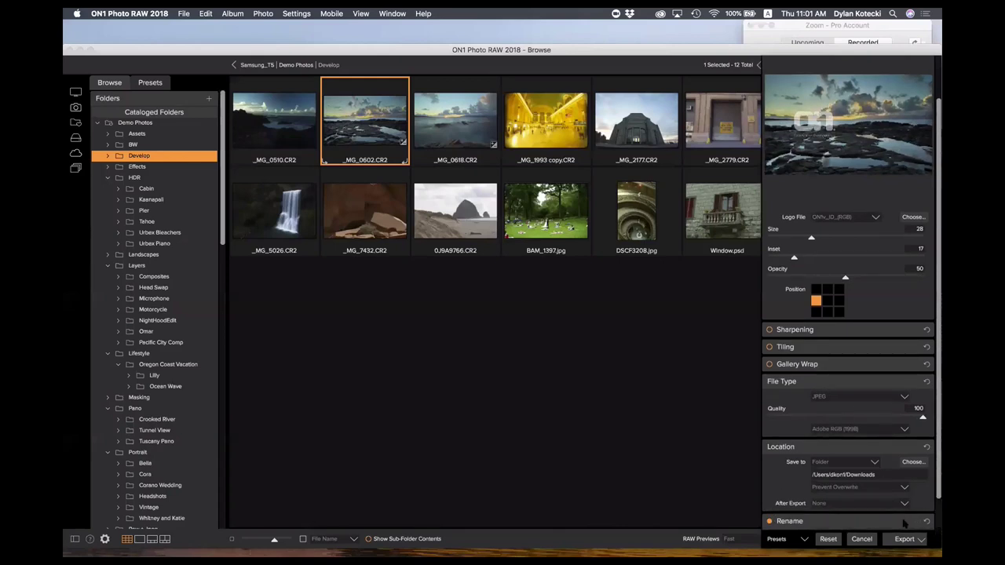
{"action": "left_click", "coordinate": [915, 523]}
{"action": "scroll", "coordinate": [902, 494], "scroll_direction": "down", "scroll_amount": 2}
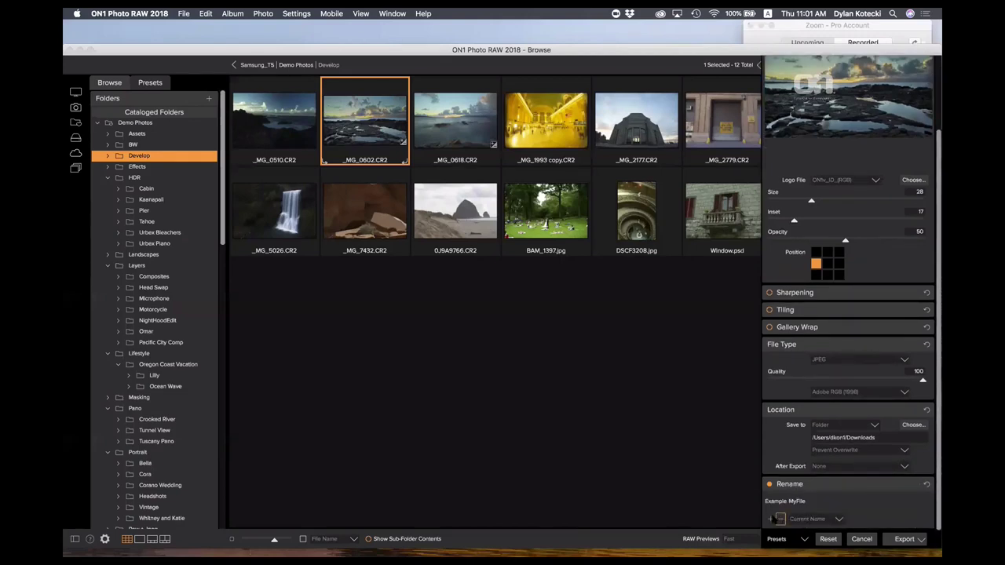
Add two more elements to the export file name pattern and set the second element to Text.
{"action": "left_click", "coordinate": [770, 518]}
{"action": "scroll", "coordinate": [902, 459], "scroll_direction": "down", "scroll_amount": 1}
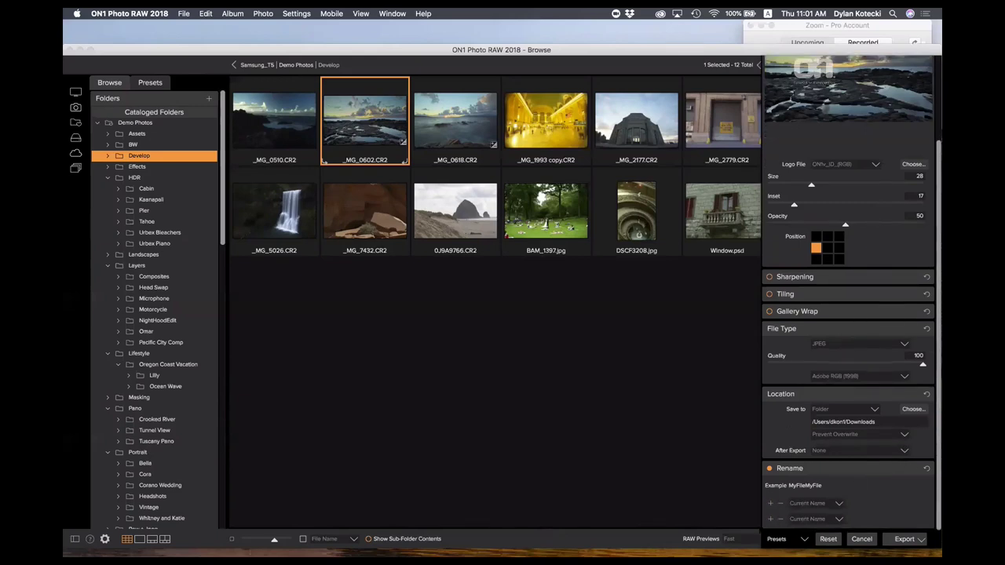
{"action": "left_click", "coordinate": [770, 503]}
{"action": "scroll", "coordinate": [837, 483], "scroll_direction": "down", "scroll_amount": 1}
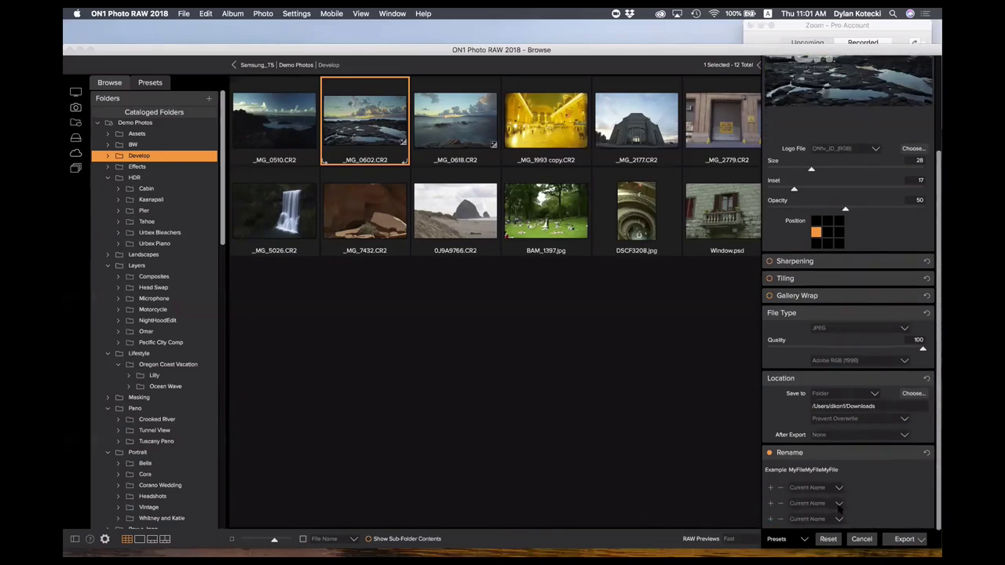
{"action": "left_click", "coordinate": [838, 514]}
{"action": "left_click", "coordinate": [814, 525]}
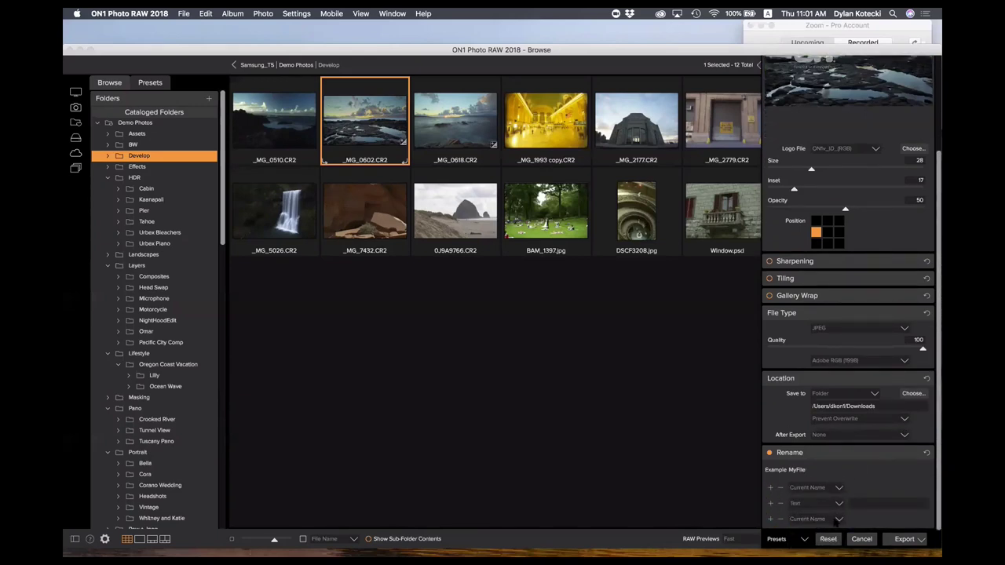
Set the third element of the export file name pattern to Date in MMDDYYYY format.
{"action": "left_click", "coordinate": [824, 519]}
{"action": "left_click", "coordinate": [822, 507]}
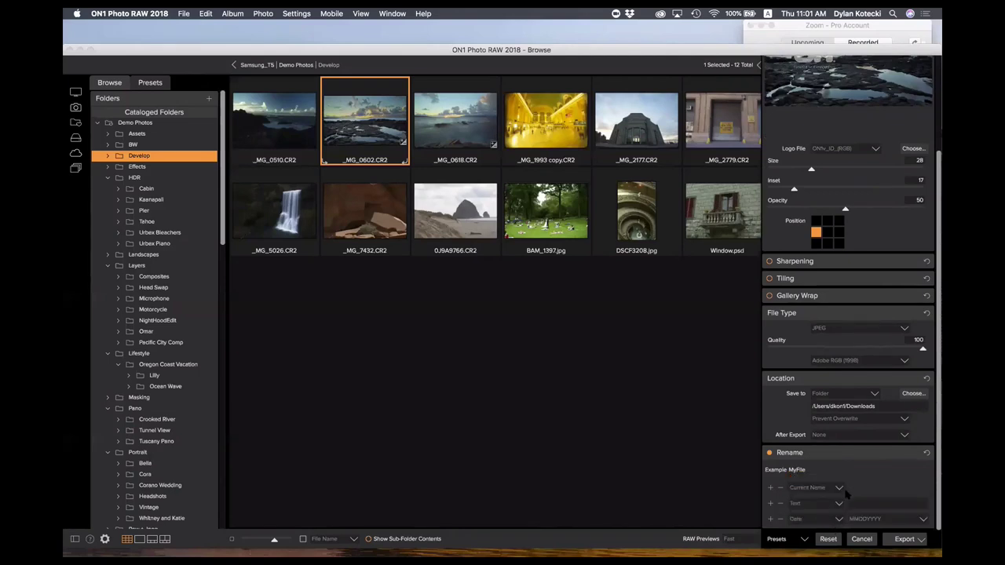
{"action": "scroll", "coordinate": [771, 495], "scroll_direction": "up", "scroll_amount": 2}
{"action": "scroll", "coordinate": [773, 494], "scroll_direction": "down", "scroll_amount": 2}
Remove the Text and Date elements from the export file name pattern and cancel the export.
{"action": "left_click", "coordinate": [780, 503]}
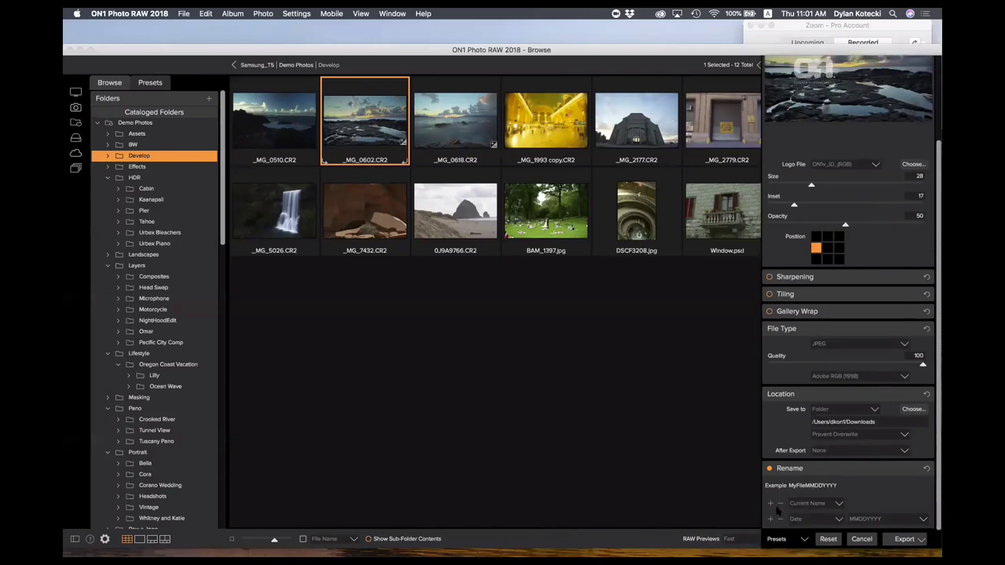
{"action": "left_click", "coordinate": [779, 518]}
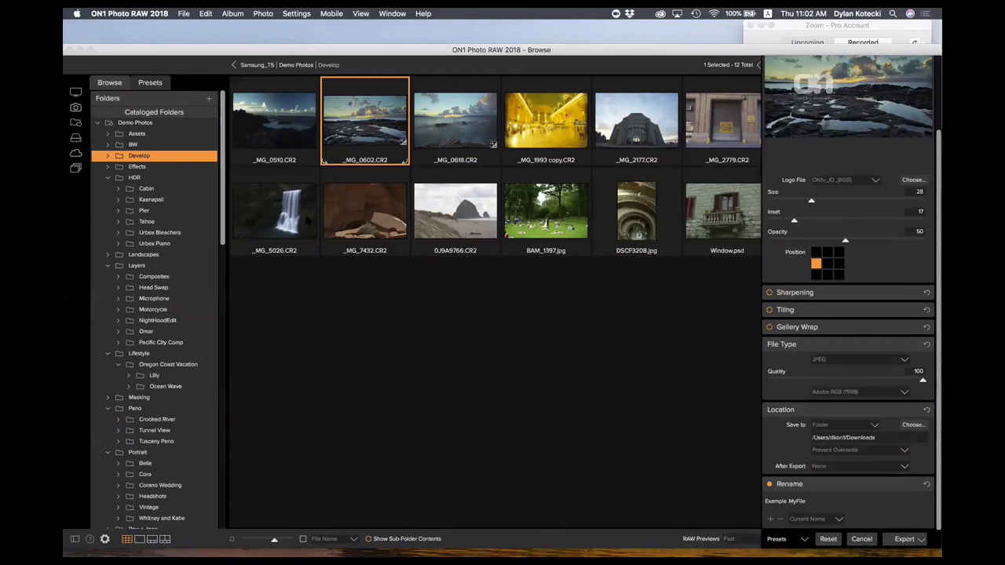
{"action": "left_click", "coordinate": [861, 539]}
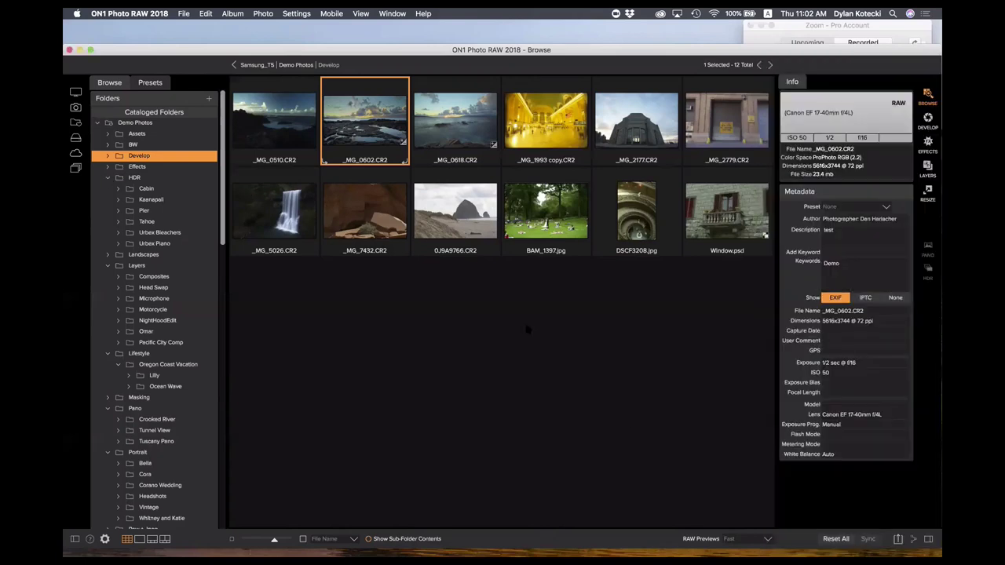
Show the preset categories in place of the folders and look through the list down to the LUT collections.
{"action": "scroll", "coordinate": [126, 131], "scroll_direction": "down", "scroll_amount": 2}
{"action": "scroll", "coordinate": [126, 131], "scroll_direction": "up", "scroll_amount": 3}
{"action": "left_click", "coordinate": [149, 84]}
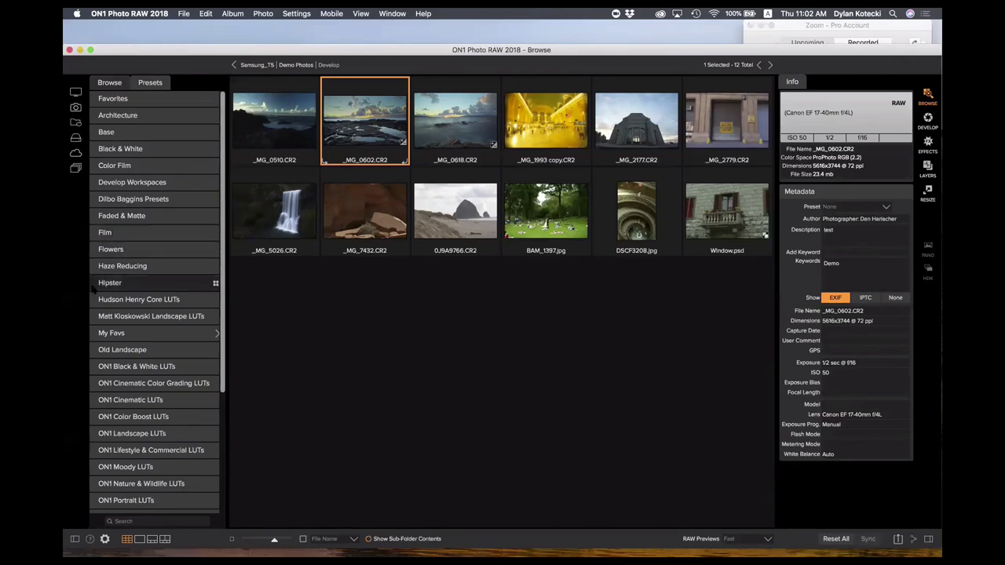
{"action": "scroll", "coordinate": [130, 250], "scroll_direction": "down", "scroll_amount": 5}
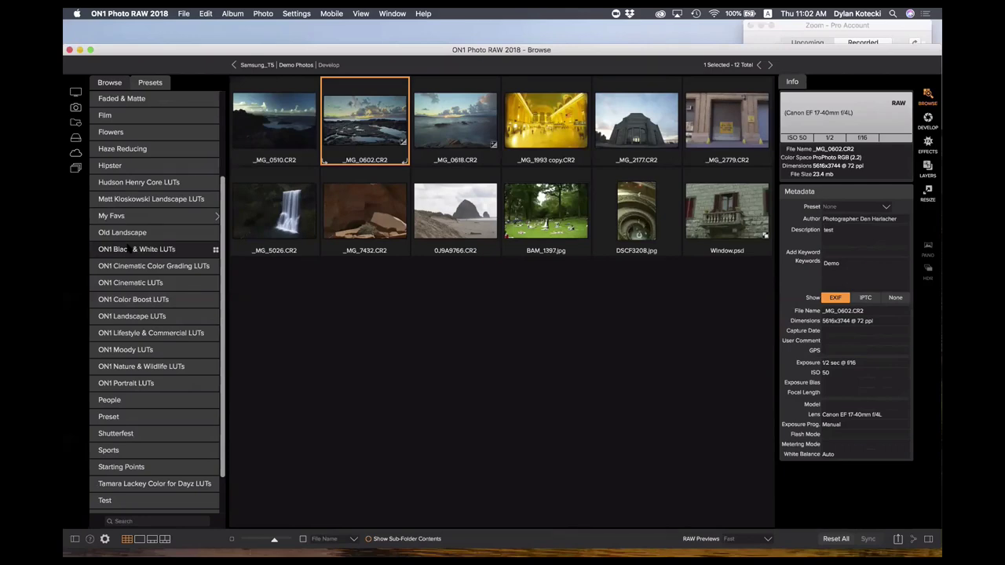
Move the application window slightly up and view the available help and video tutorial options without opening one.
{"action": "left_click_drag", "start_coordinate": [157, 50], "coordinate": [154, 42]}
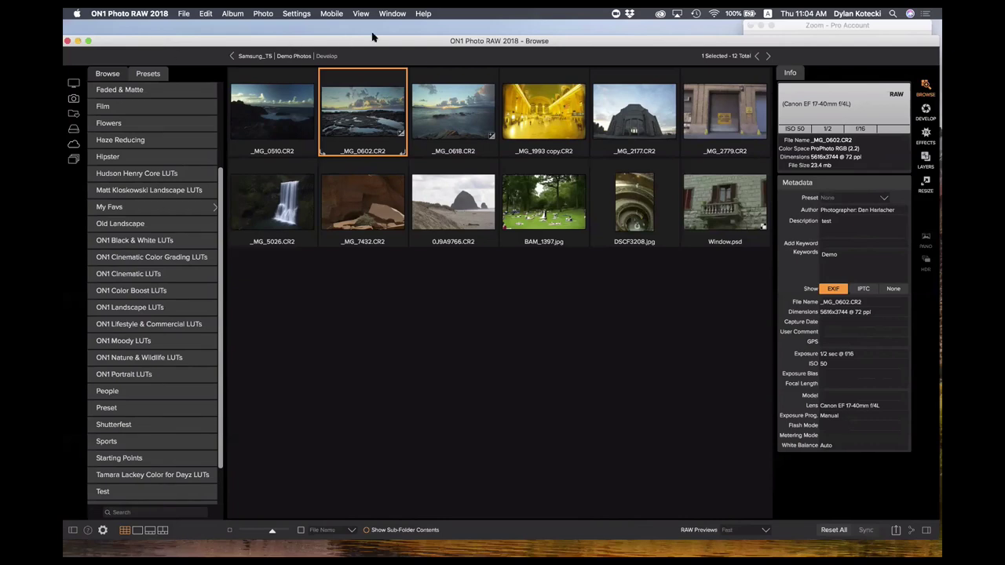
{"action": "left_click", "coordinate": [423, 14]}
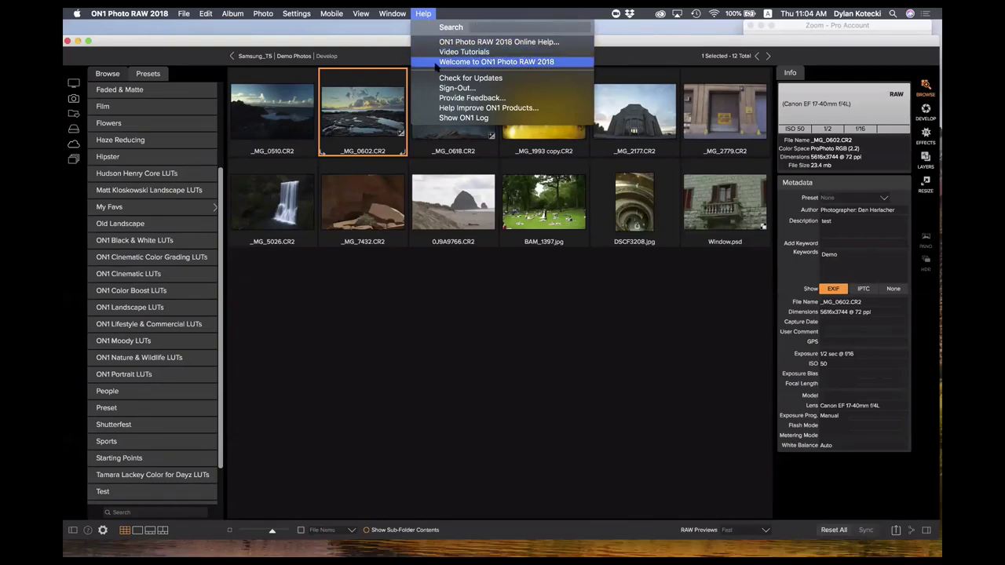
{"action": "left_click", "coordinate": [337, 311]}
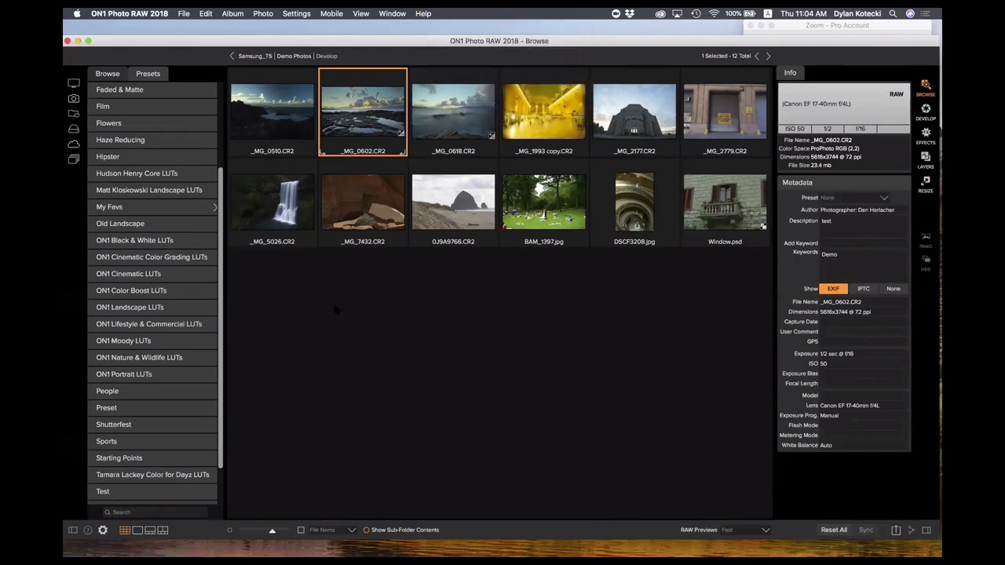